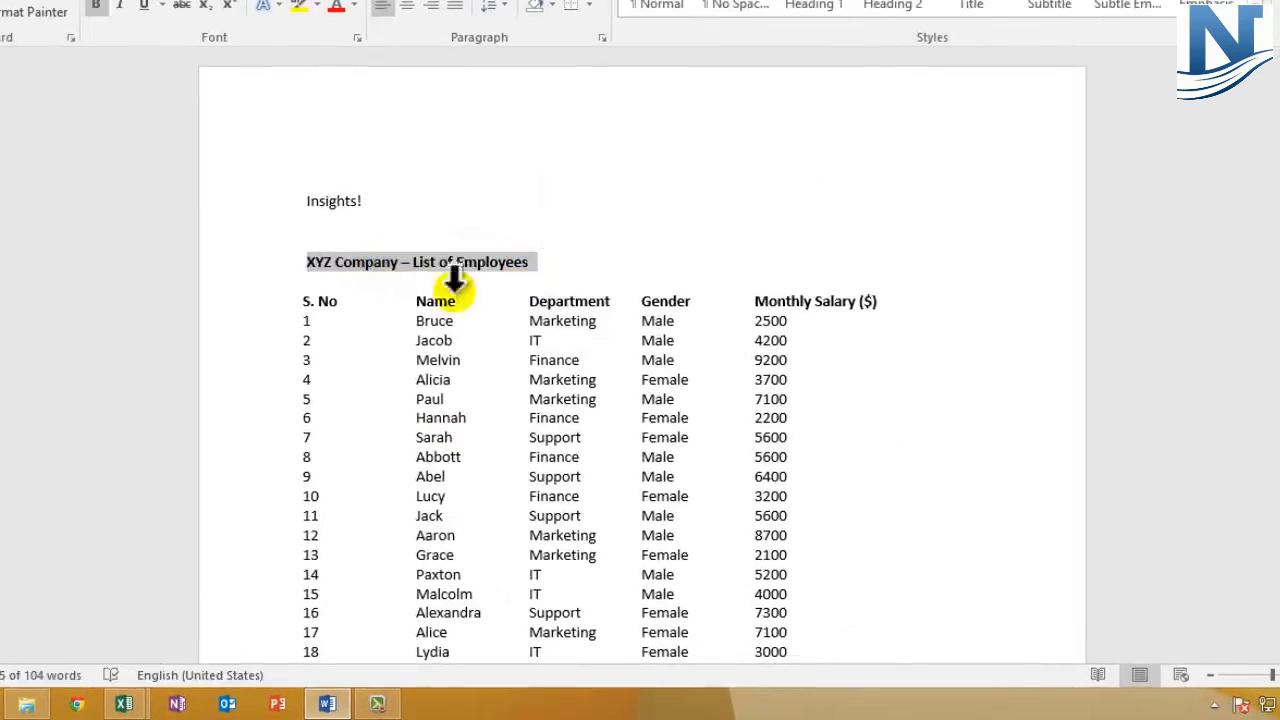
Check the employee list's title in the Word document, switch to Excel and enter "XYZ Company- List of Employees" in cell B1 of Sheet1.
{"action": "scroll", "coordinate": [478, 390], "scroll_direction": "down", "scroll_amount": 1}
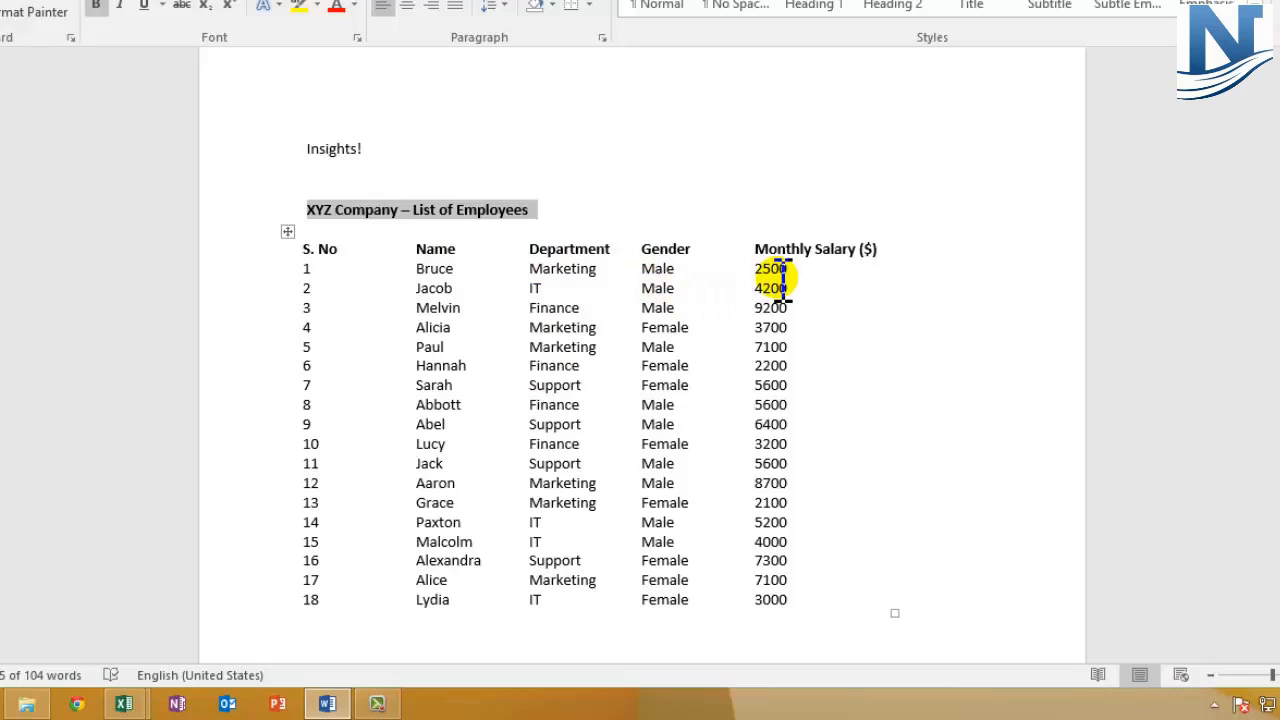
{"action": "left_click", "coordinate": [590, 367]}
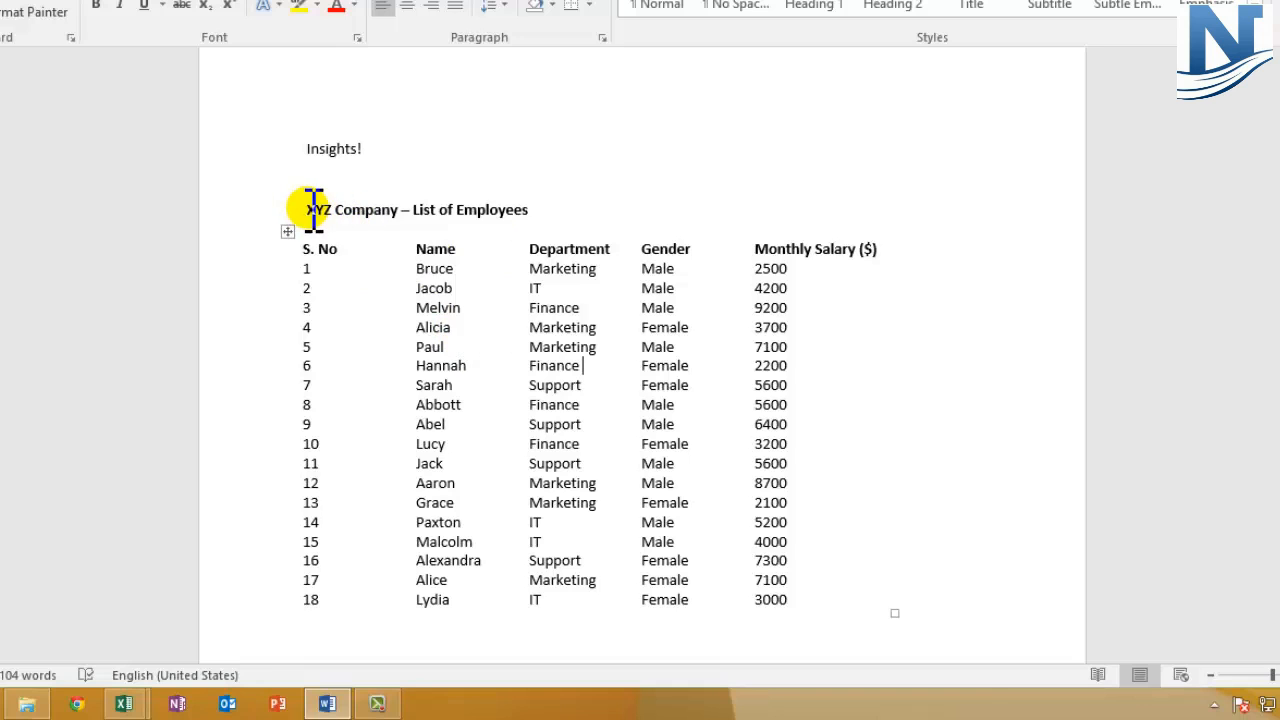
{"action": "left_click_drag", "start_coordinate": [313, 209], "coordinate": [551, 206]}
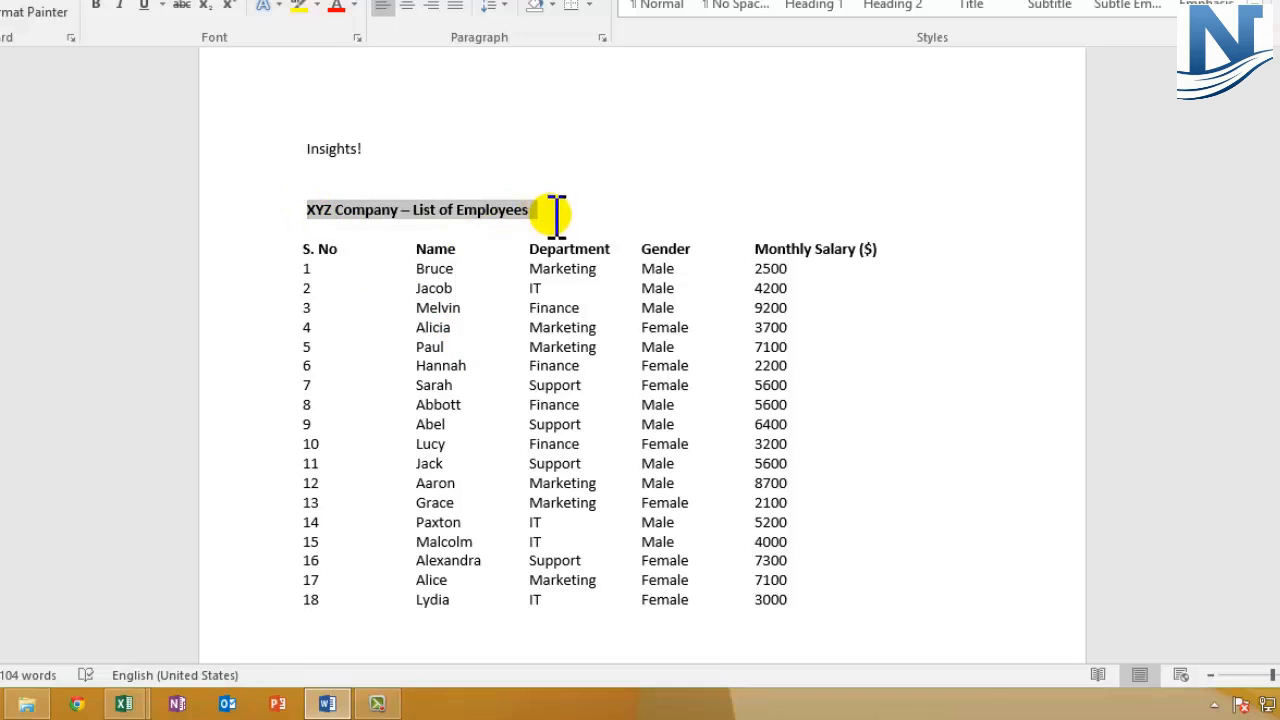
{"action": "left_click", "coordinate": [509, 337]}
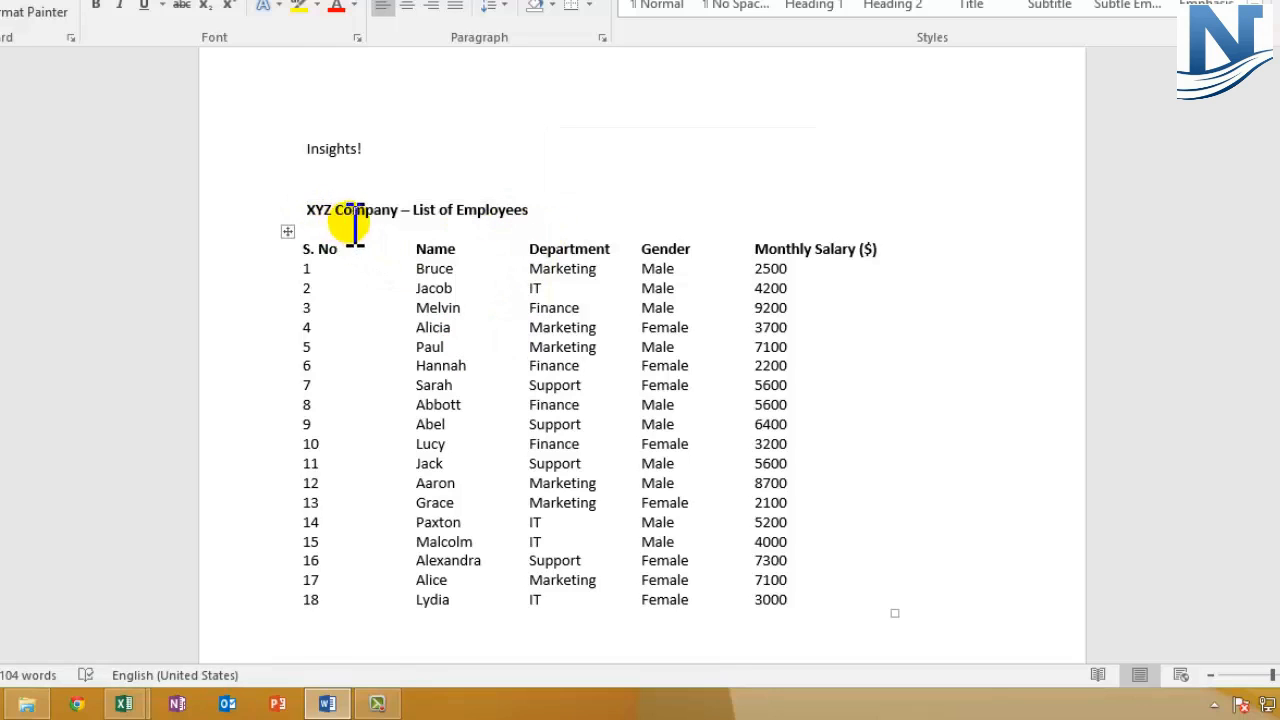
{"action": "key", "text": "alt+Tab"}
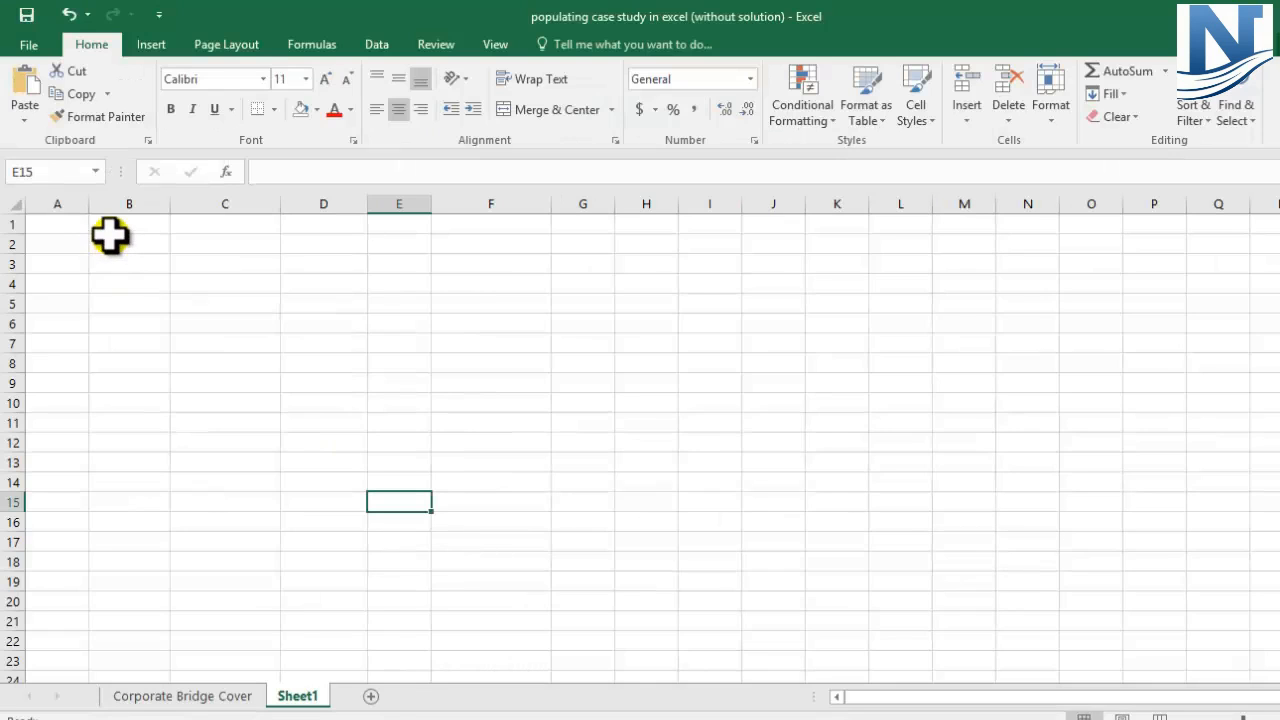
{"action": "left_click", "coordinate": [120, 230]}
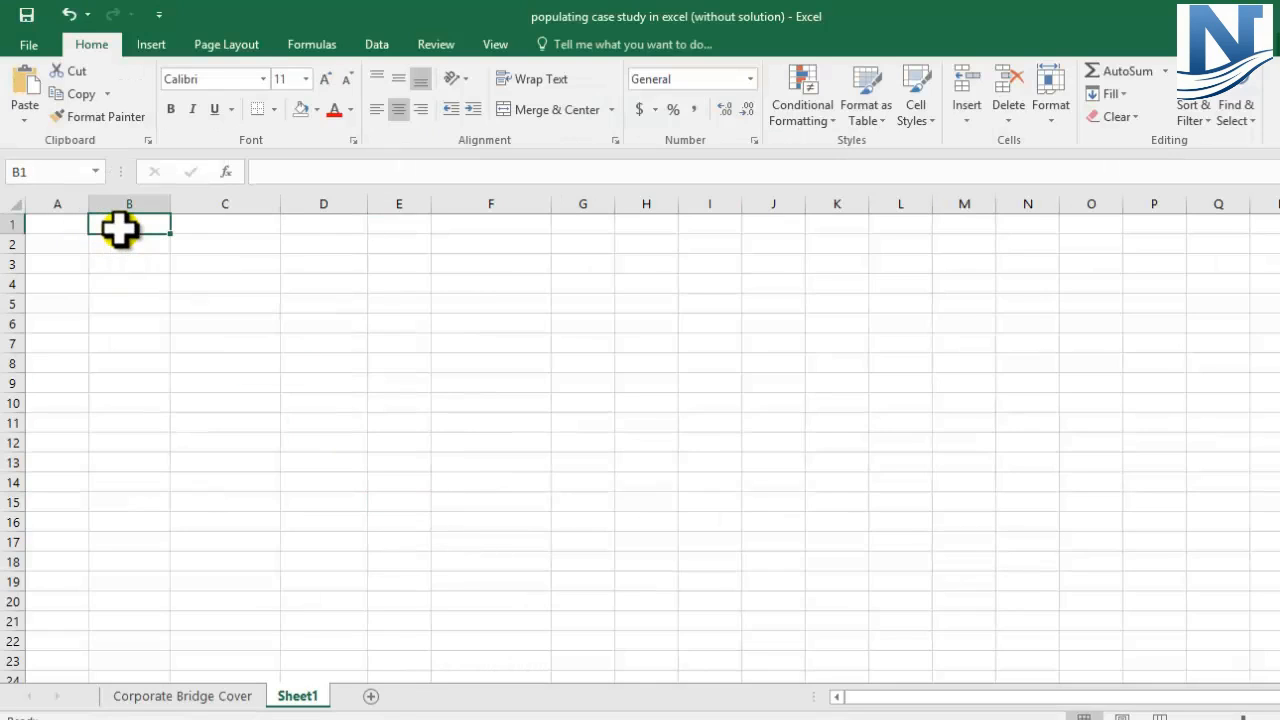
{"action": "type", "text": "XYZ Company- List of Emplo"}
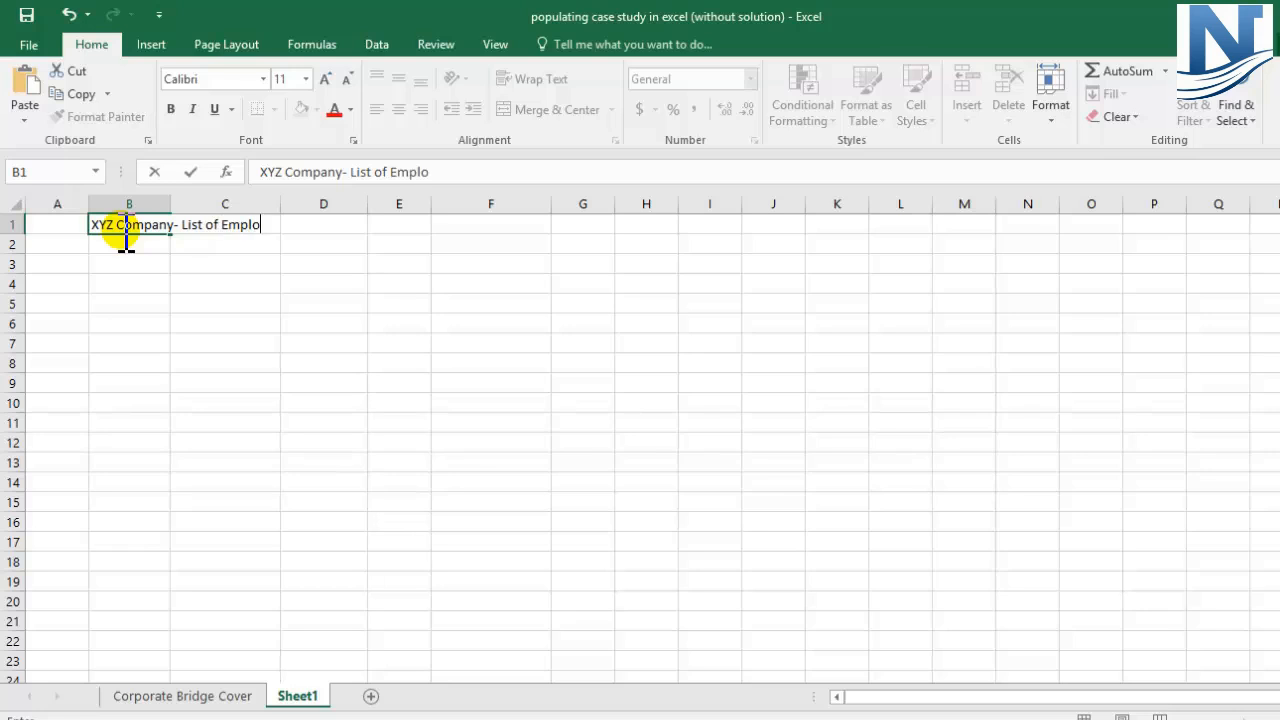
{"action": "type", "text": "yees"}
{"action": "key", "text": "Return"}
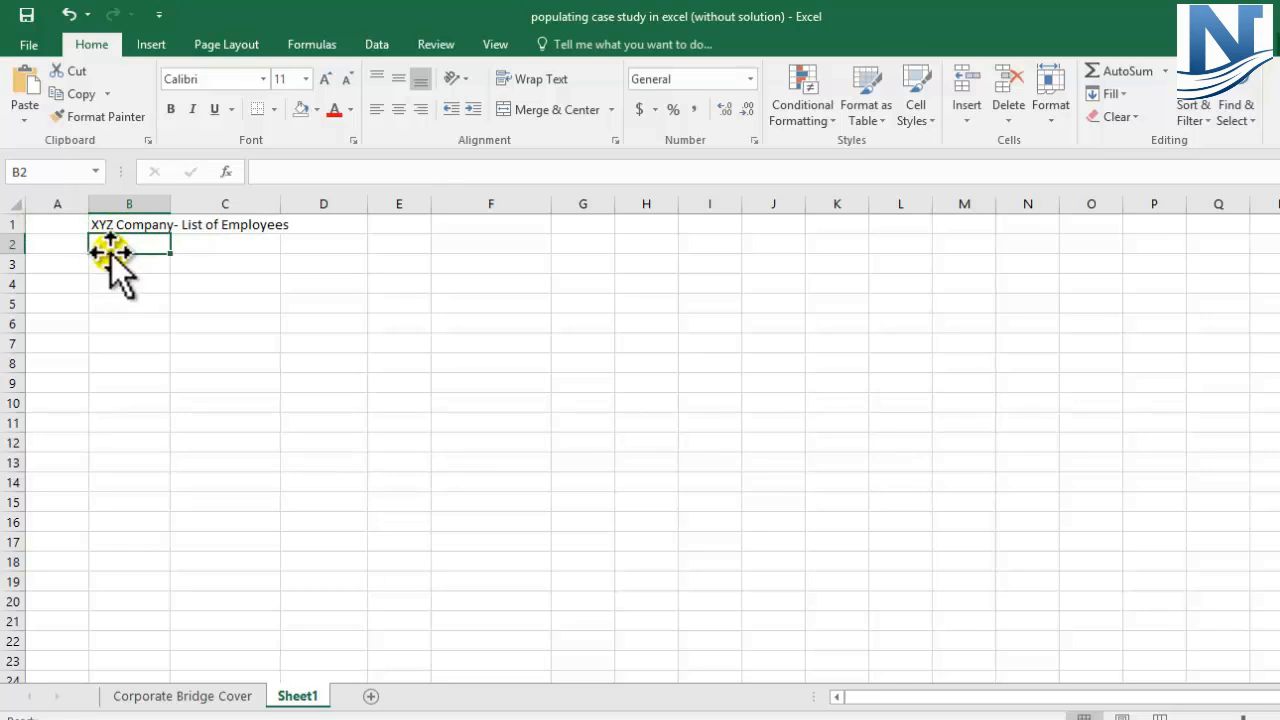
{"action": "left_click", "coordinate": [107, 218]}
Check the table's column headings in the Word document, then enter "Sr. No" in B3 and "Name" in C3 of the Excel sheet.
{"action": "key", "text": "alt+Tab"}
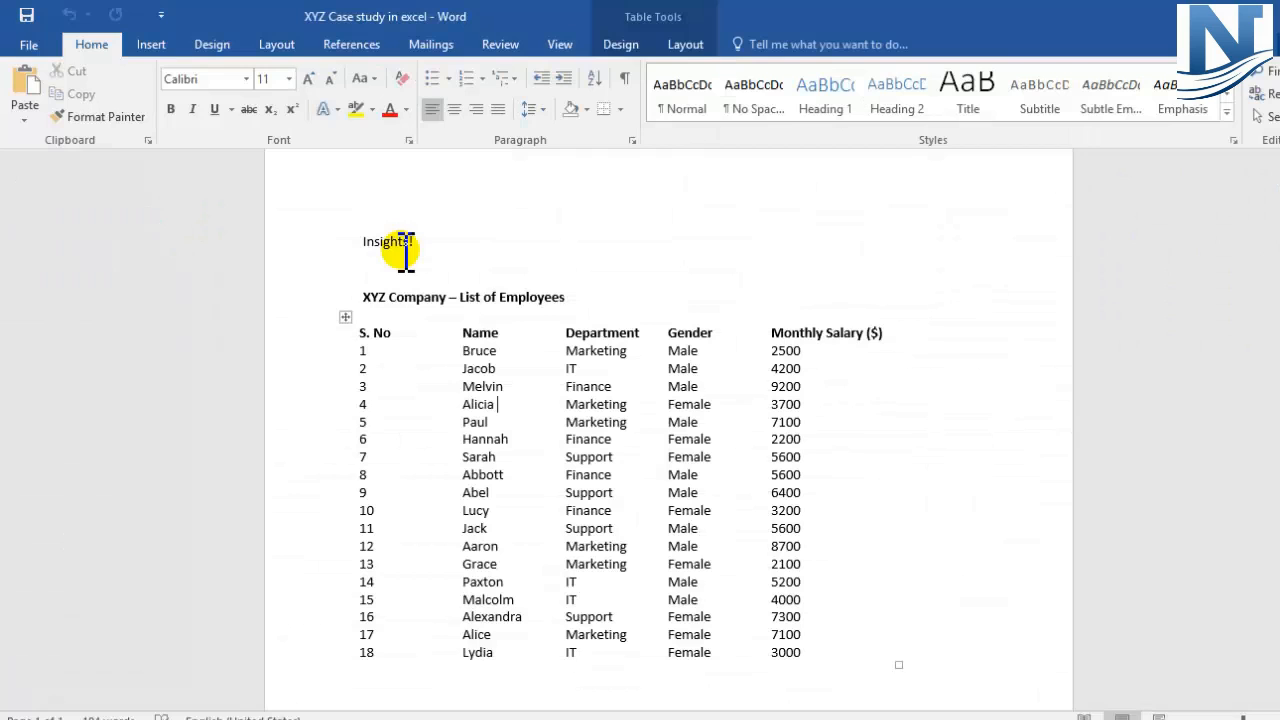
{"action": "left_click_drag", "start_coordinate": [364, 296], "coordinate": [563, 300]}
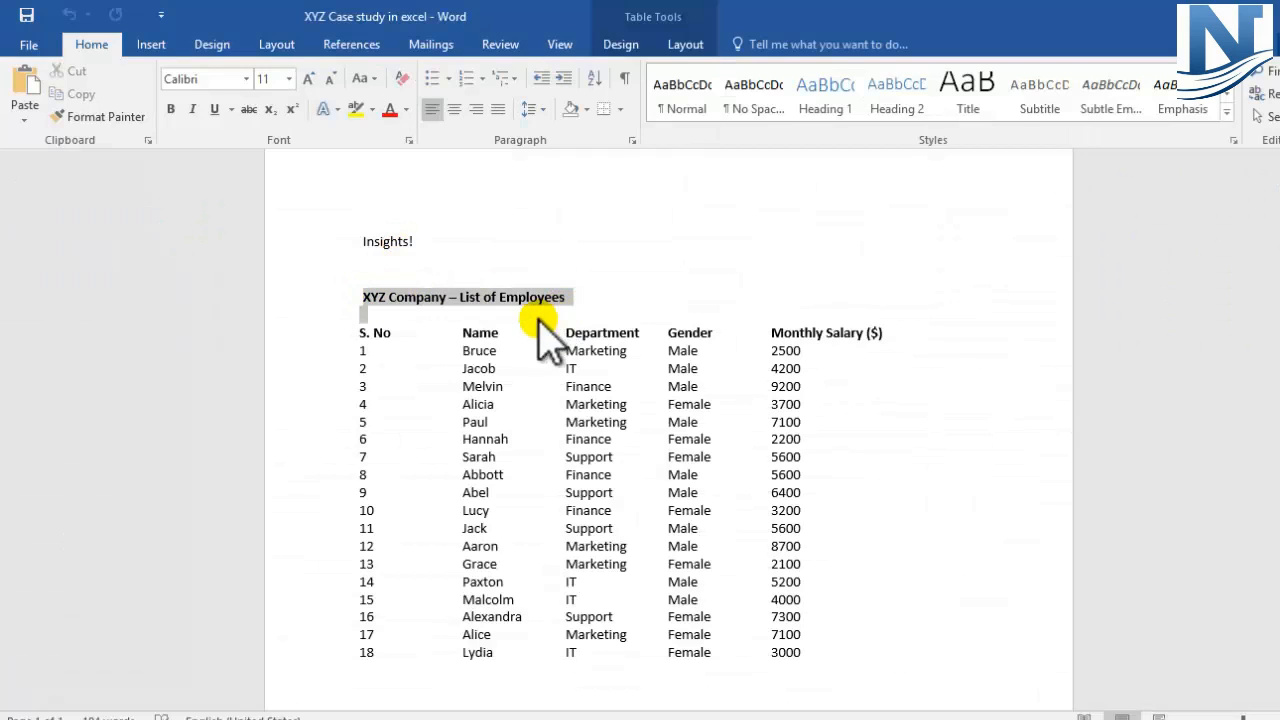
{"action": "left_click_drag", "start_coordinate": [350, 334], "coordinate": [866, 334]}
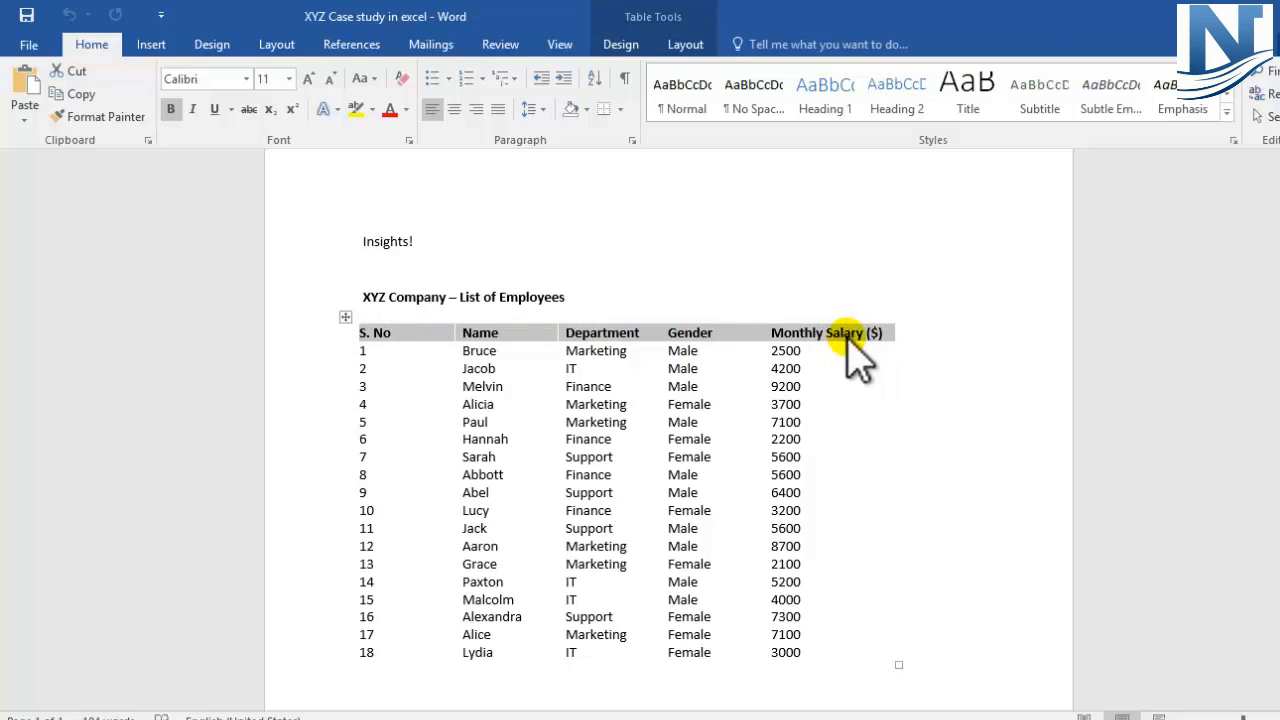
{"action": "key", "text": "alt+Tab"}
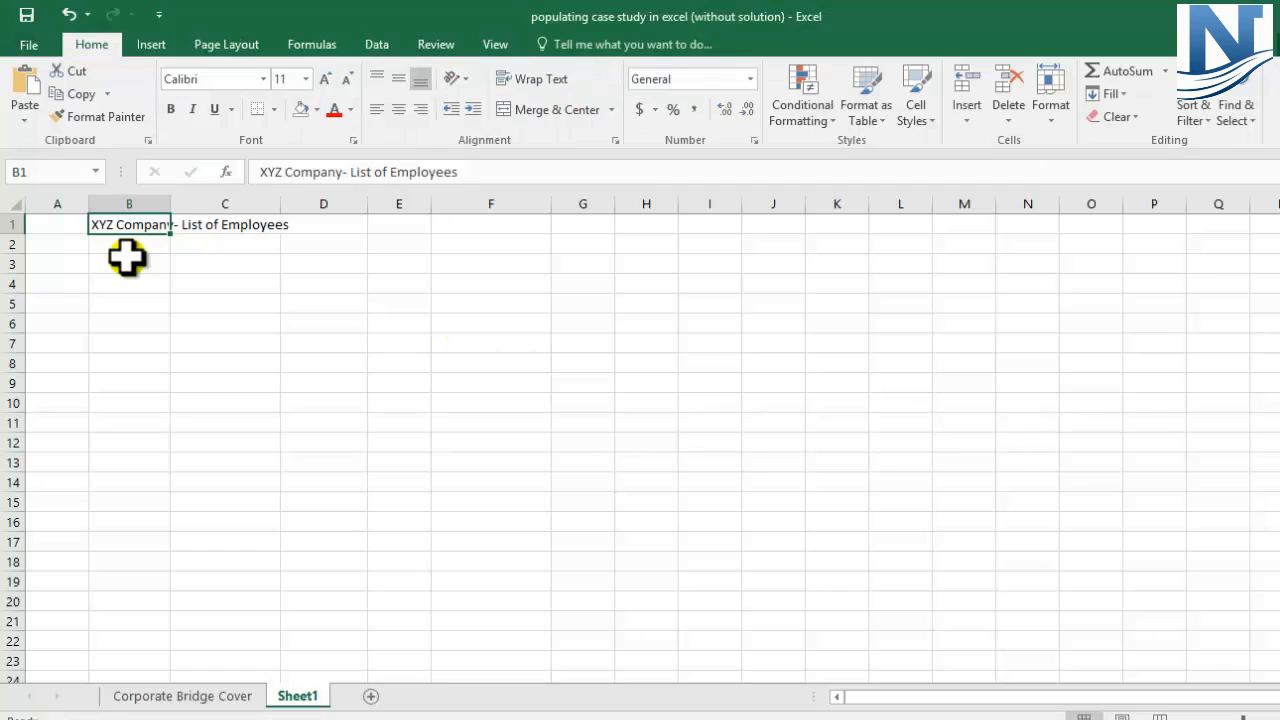
{"action": "left_click", "coordinate": [125, 262]}
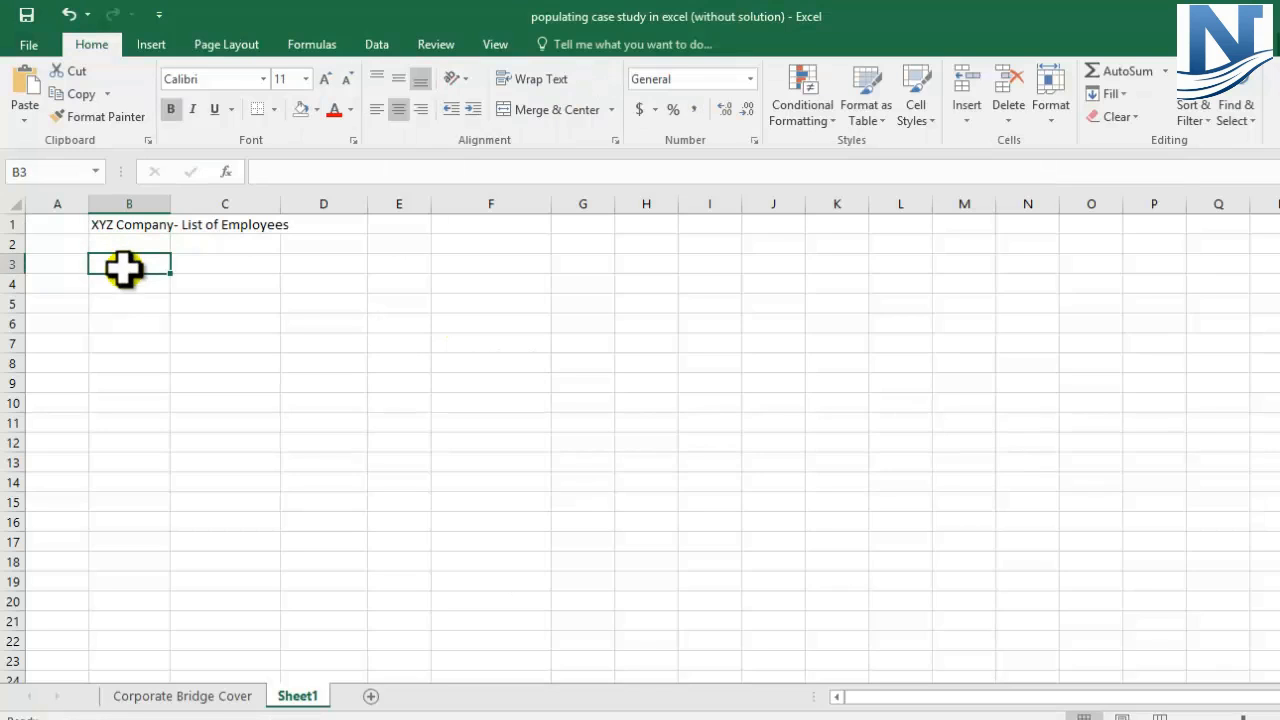
{"action": "type", "text": "S"}
{"action": "type", "text": "r"}
{"action": "type", "text": ". No"}
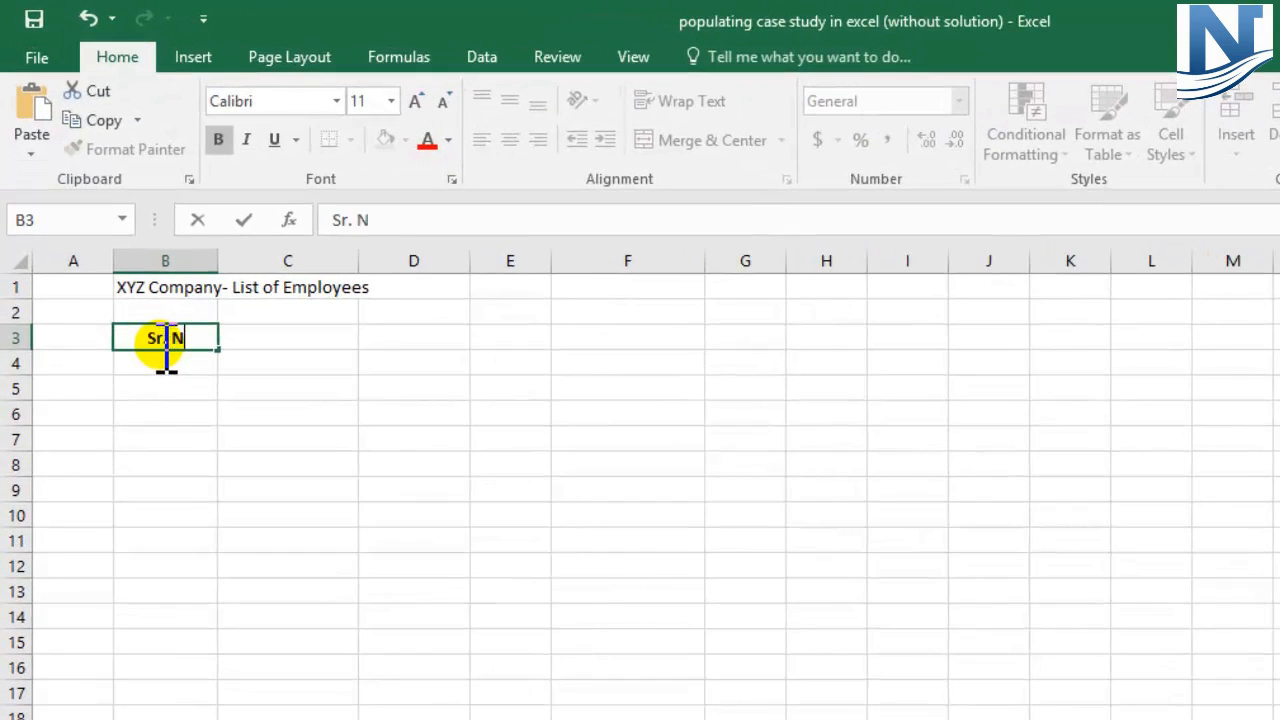
{"action": "key", "text": "Tab"}
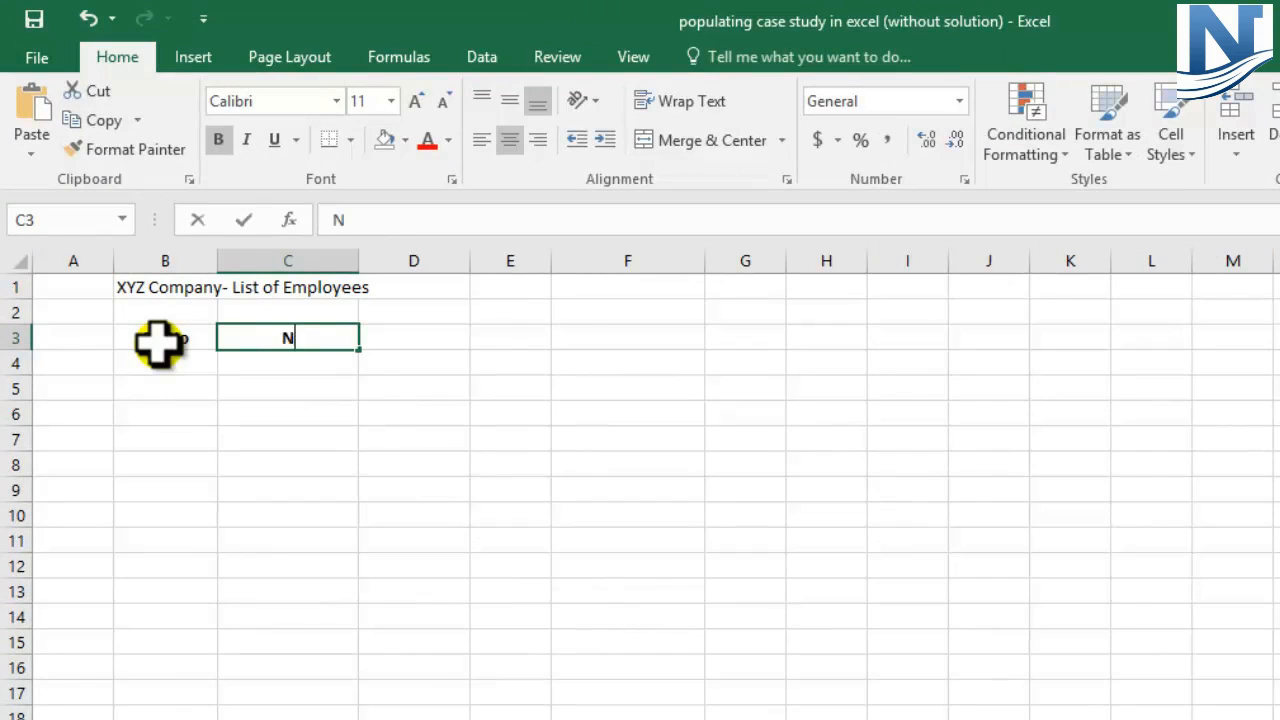
{"action": "type", "text": "Name"}
{"action": "key", "text": "Tab"}
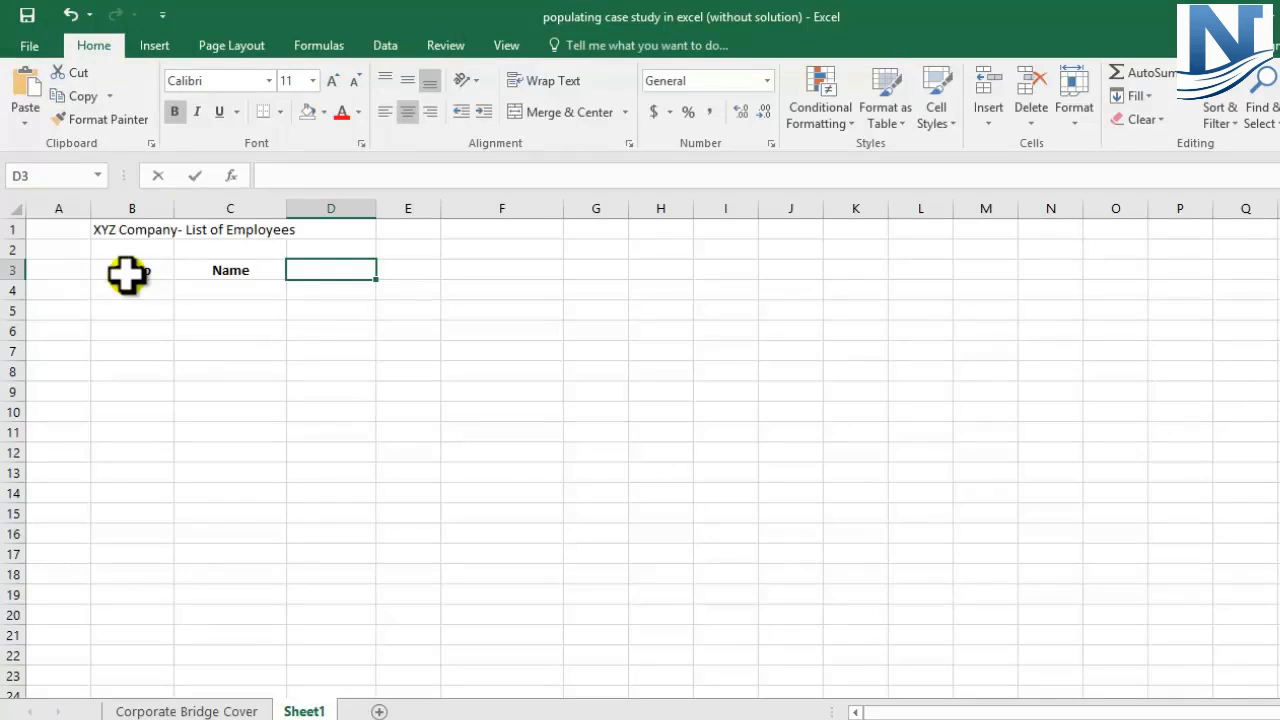
Enter the headings "Department", "Gender" and "Monthly Salary ($)" in cells D3 to F3.
{"action": "type", "text": "Department"}
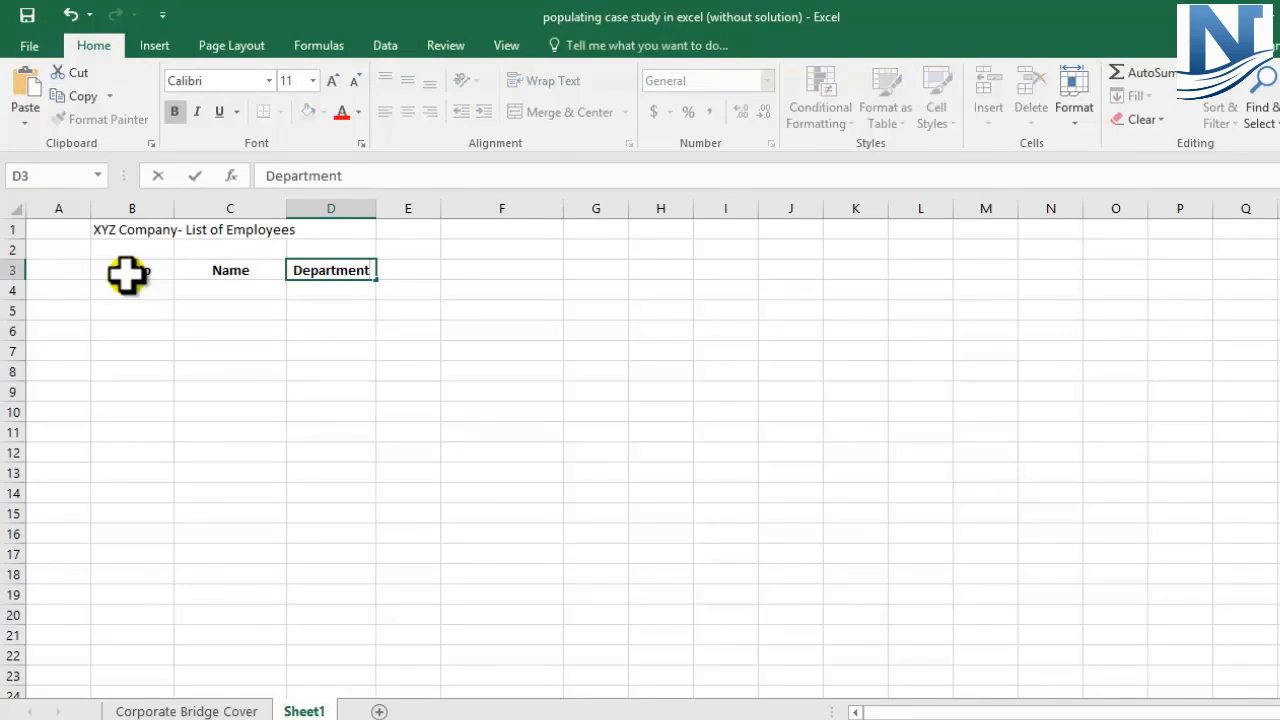
{"action": "key", "text": "Tab"}
{"action": "type", "text": "Gem"}
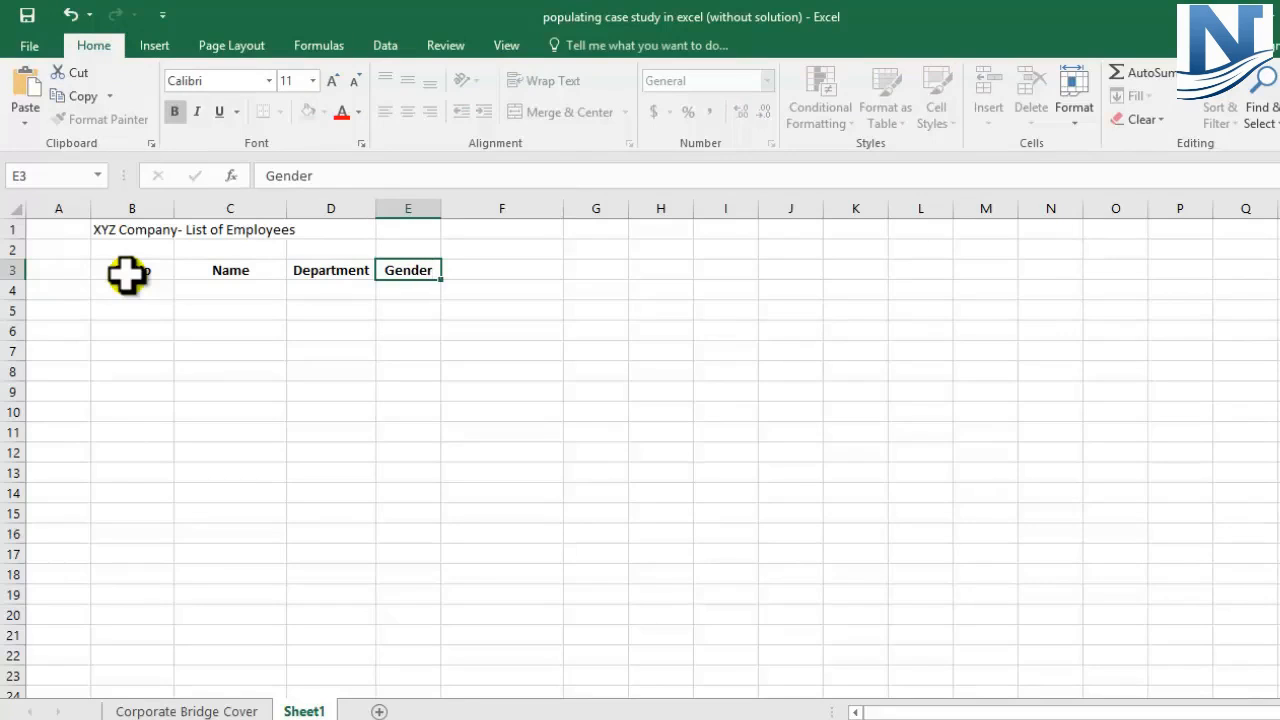
{"action": "key", "text": "Tab"}
{"action": "type", "text": "Mo"}
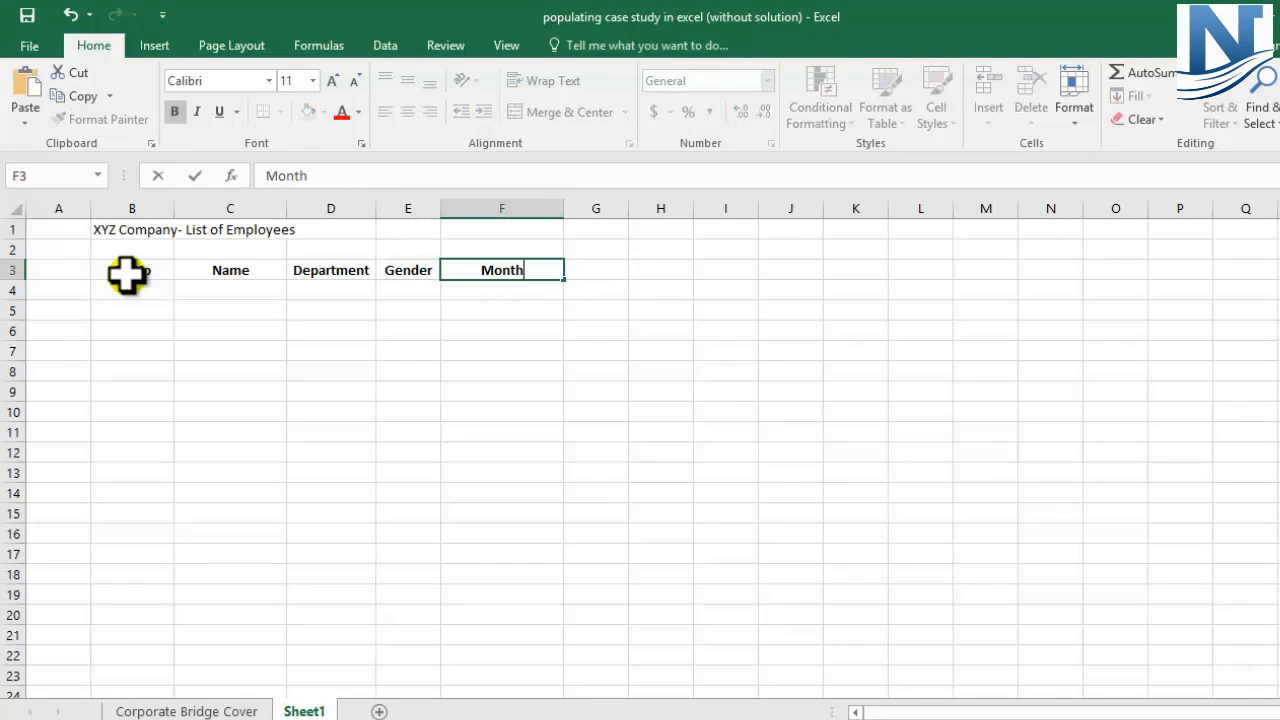
{"action": "type", "text": "nthly Salary "}
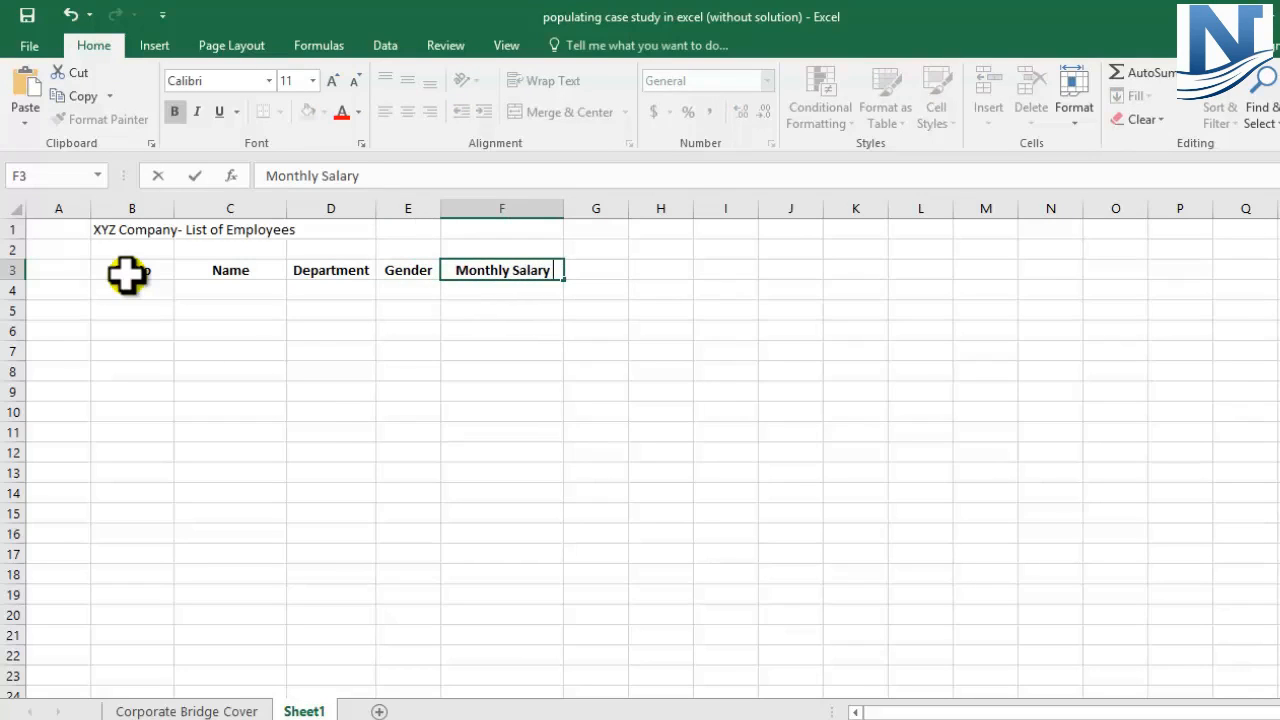
{"action": "type", "text": "($)"}
{"action": "left_click", "coordinate": [214, 328]}
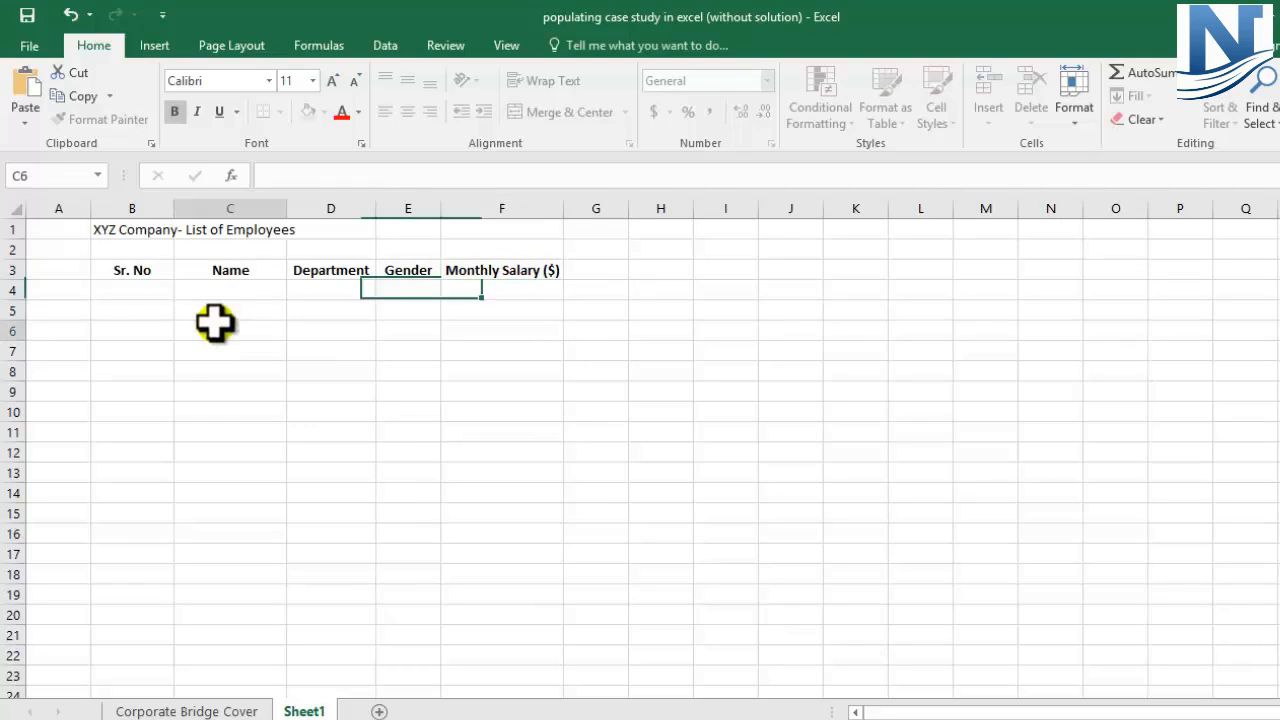
Switch to the Word document and back to the Excel workbook, and note the shortcut "ALT+TAB" in cell G1.
{"action": "left_click", "coordinate": [131, 272]}
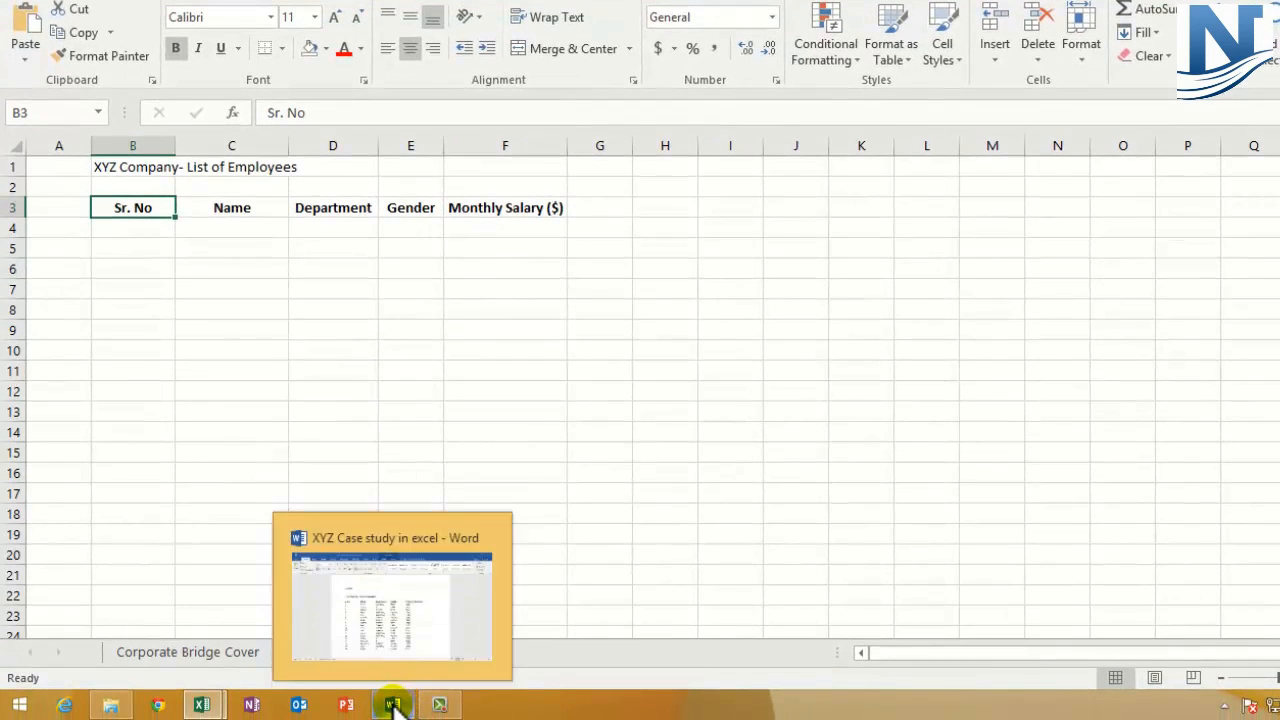
{"action": "left_click", "coordinate": [394, 705]}
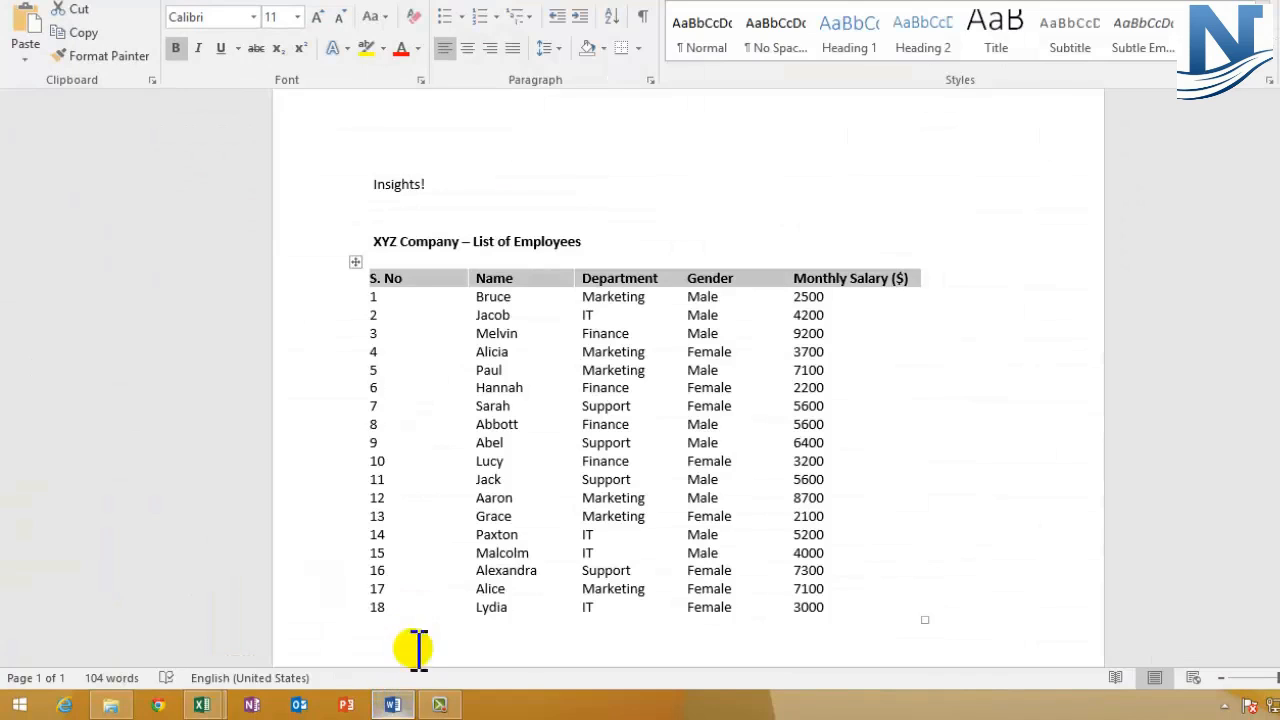
{"action": "mouse_move", "coordinate": [215, 705]}
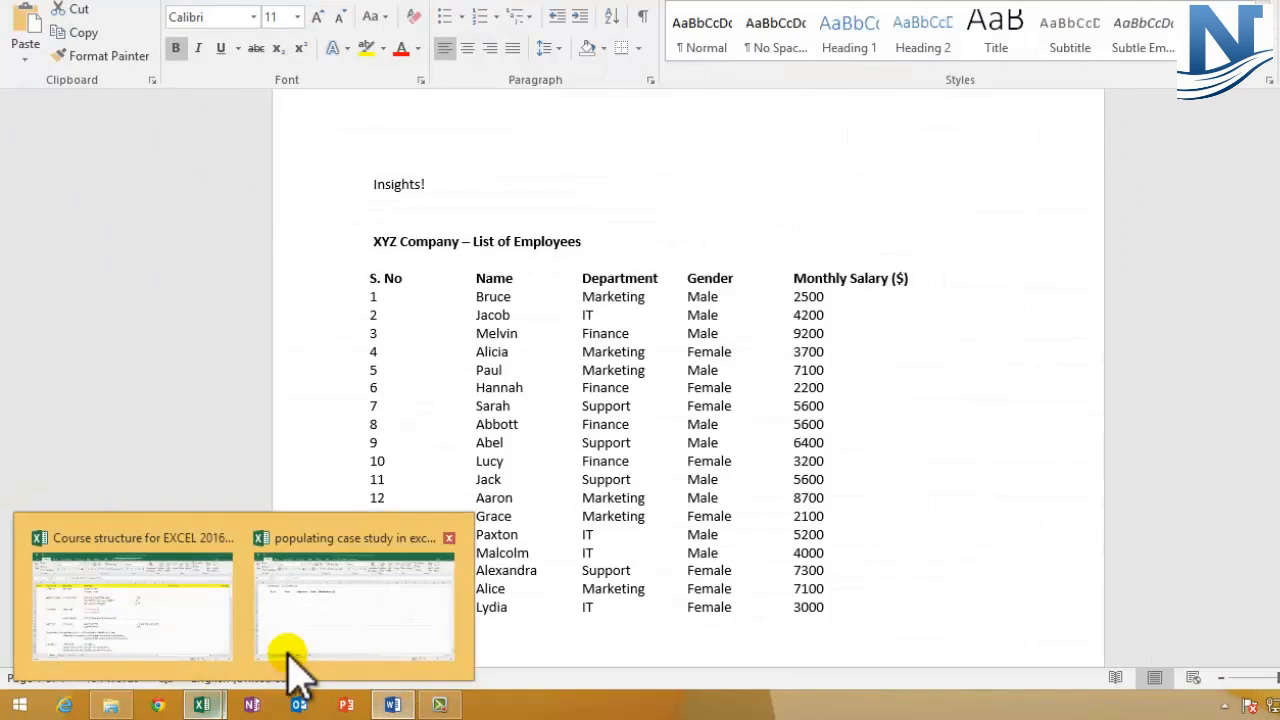
{"action": "left_click", "coordinate": [309, 660]}
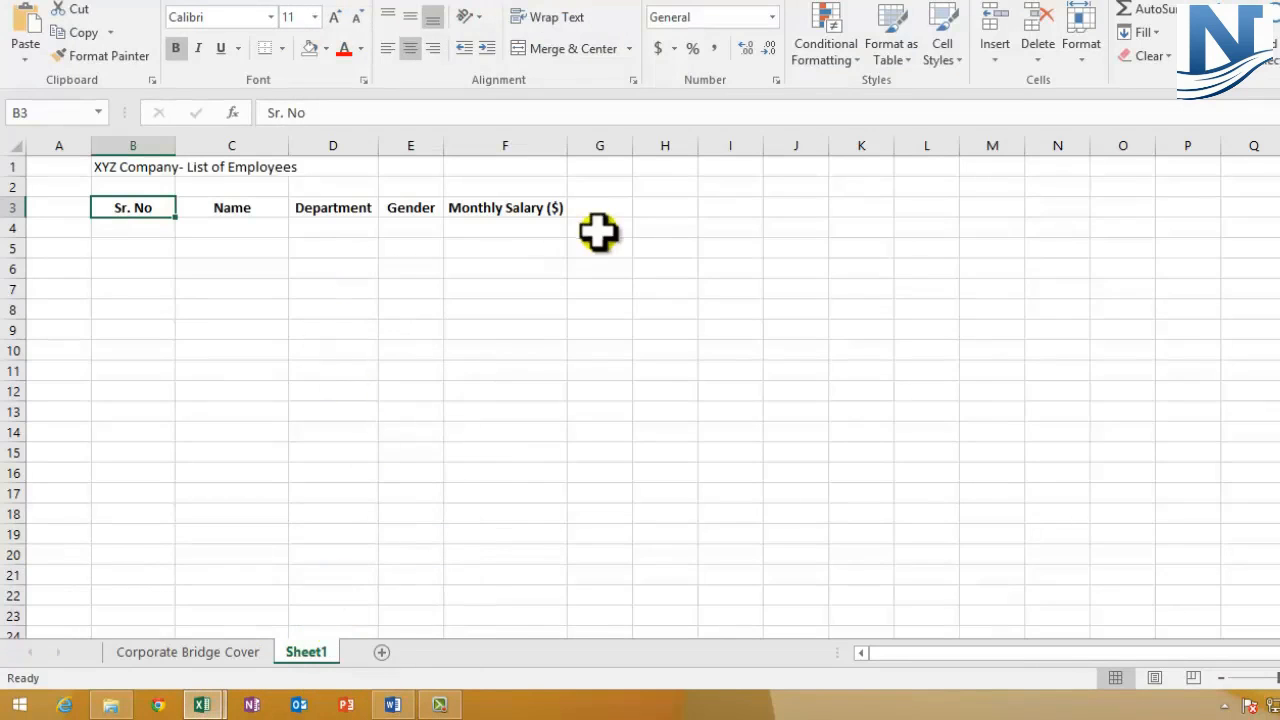
{"action": "left_click", "coordinate": [600, 167]}
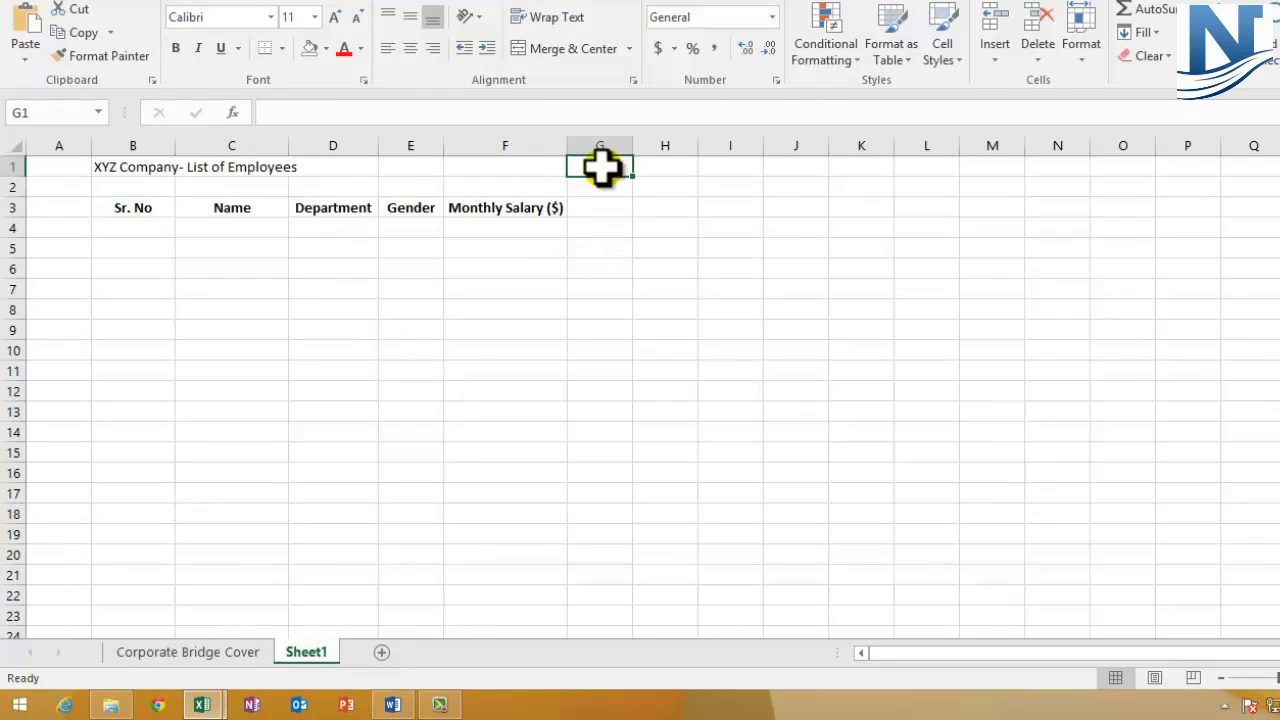
{"action": "type", "text": "ALT+TAB"}
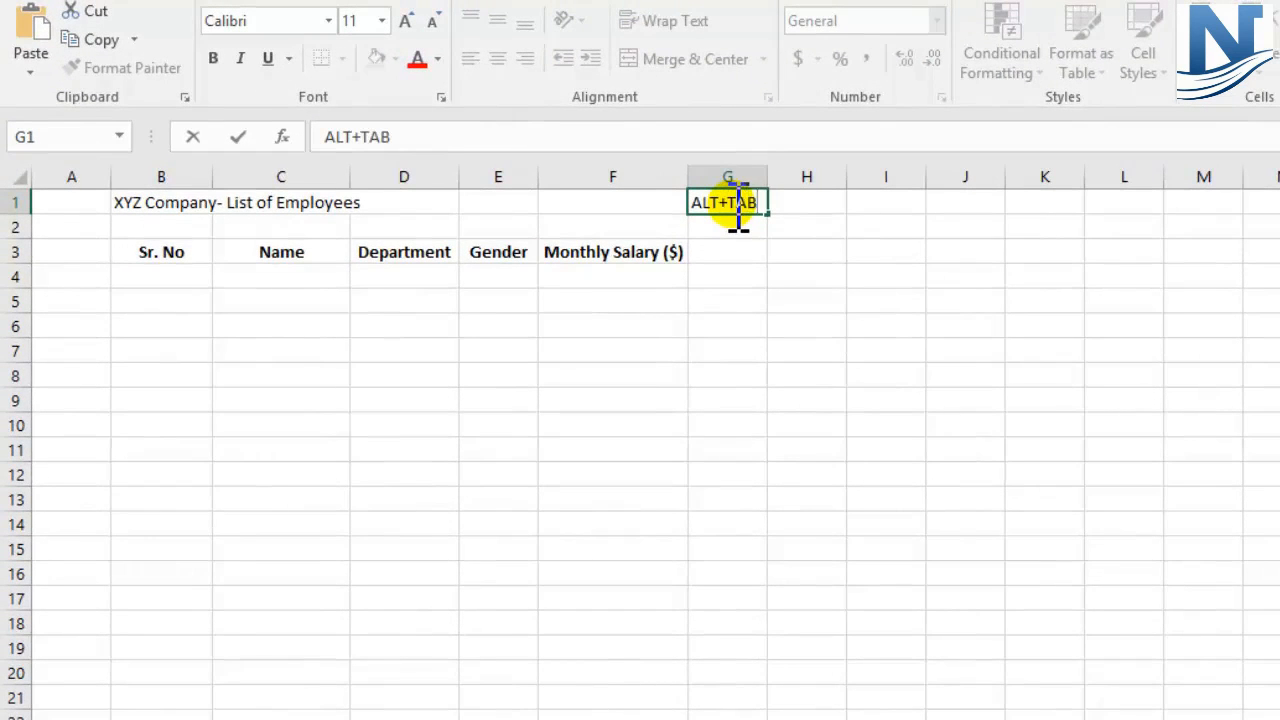
{"action": "key", "text": "Return"}
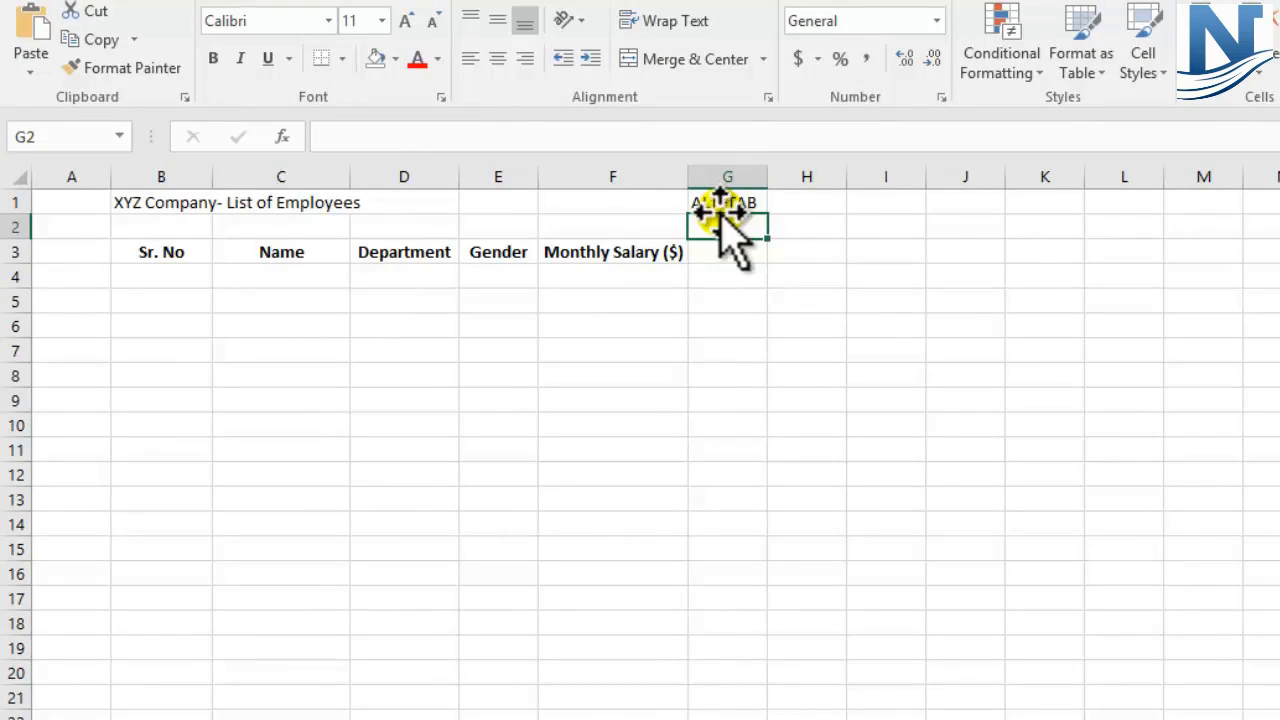
{"action": "left_click", "coordinate": [146, 252]}
{"action": "left_click_drag", "start_coordinate": [146, 252], "coordinate": [660, 253]}
{"action": "left_click", "coordinate": [881, 270]}
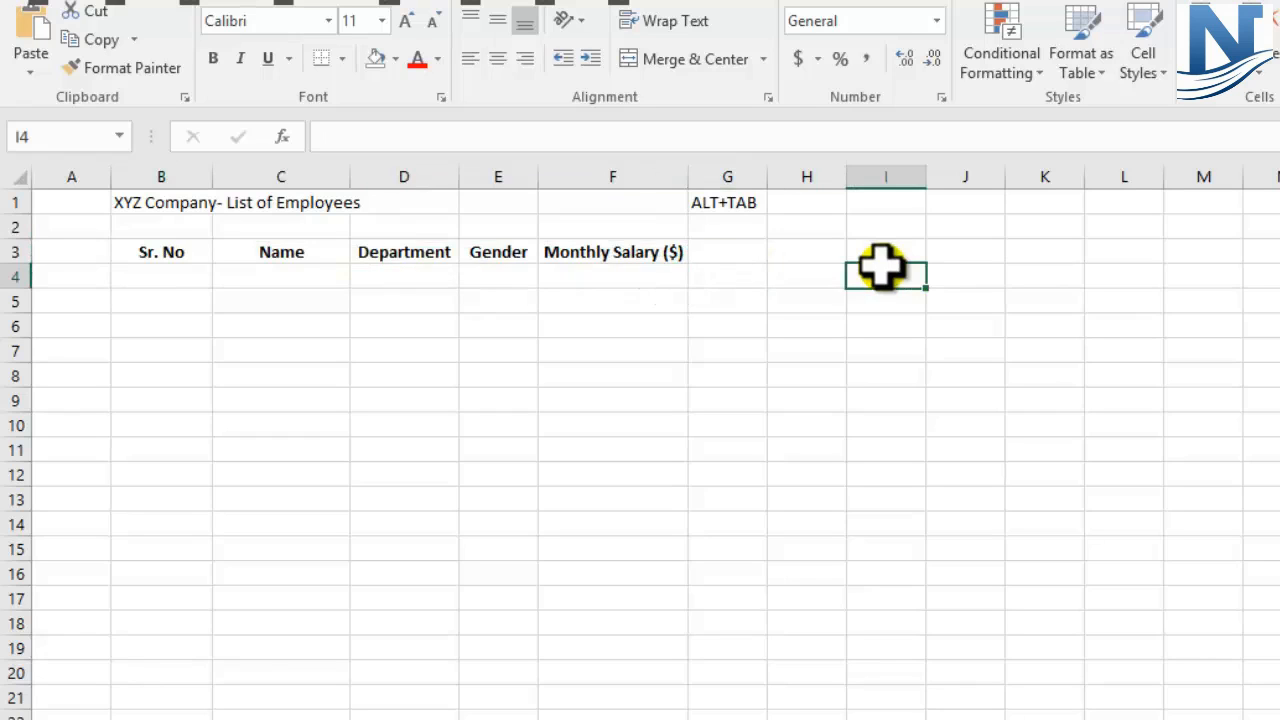
Check the serial numbers in the Word table, then enter 1 in B4 and 2 in B5 under Sr. No in Excel.
{"action": "key", "text": "alt+Tab"}
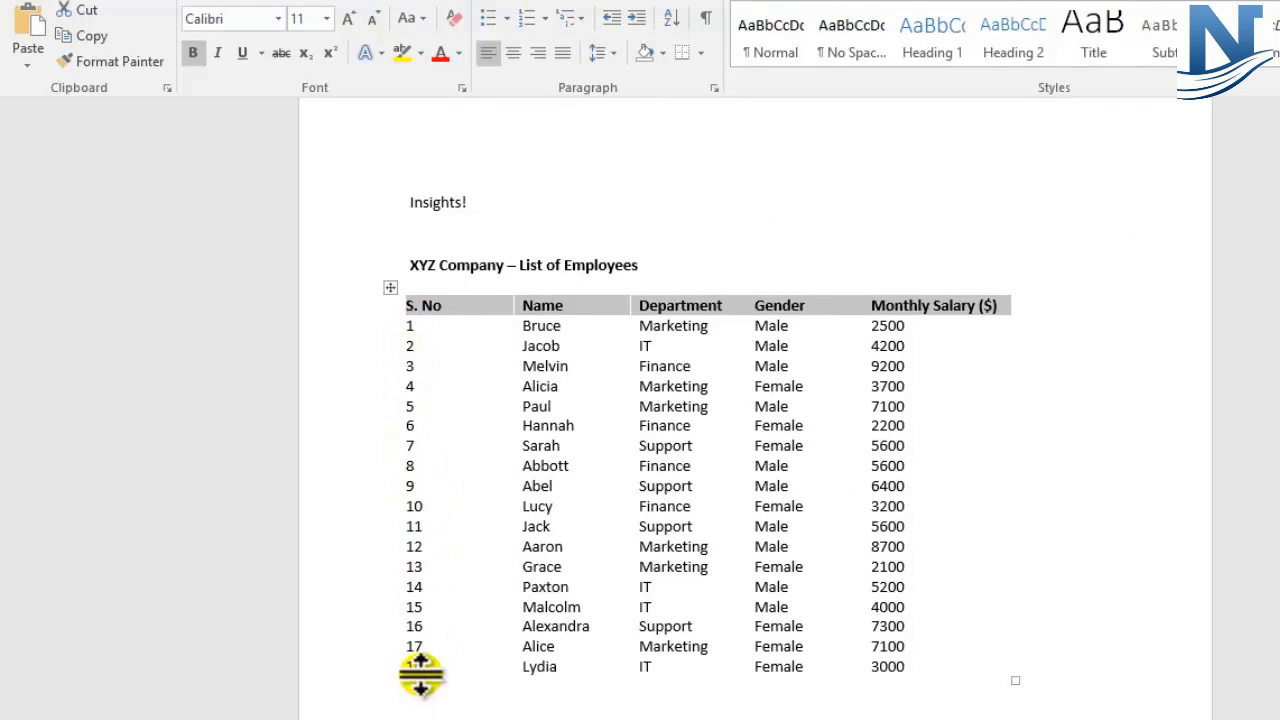
{"action": "key", "text": "alt+Tab"}
{"action": "left_click", "coordinate": [163, 251]}
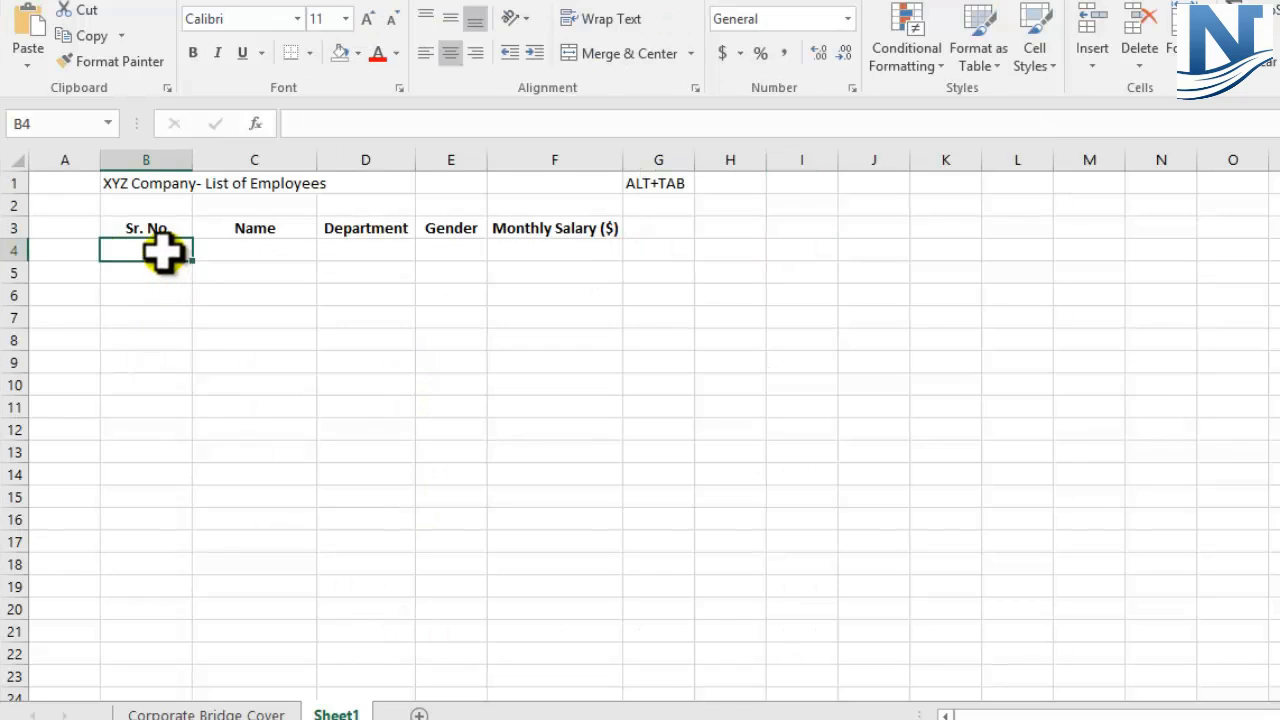
{"action": "type", "text": "1"}
{"action": "key", "text": "Return"}
{"action": "type", "text": "2"}
{"action": "key", "text": "Return"}
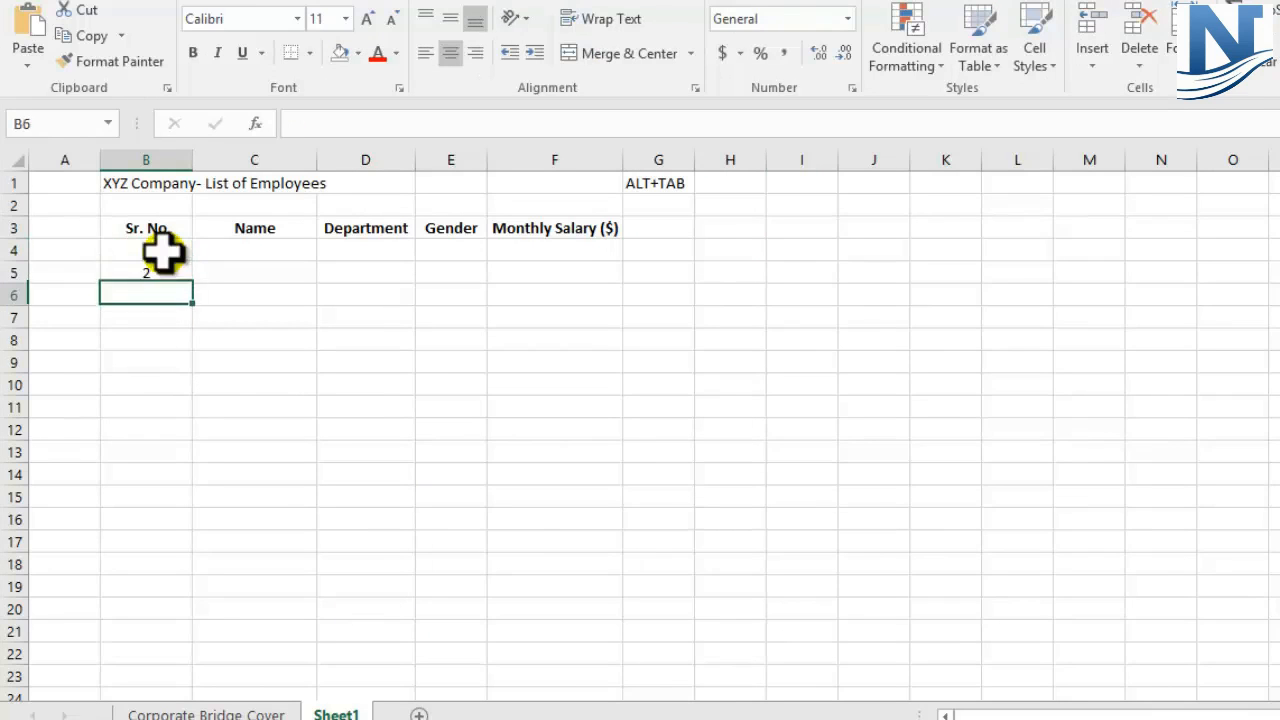
{"action": "left_click_drag", "start_coordinate": [163, 253], "coordinate": [155, 280]}
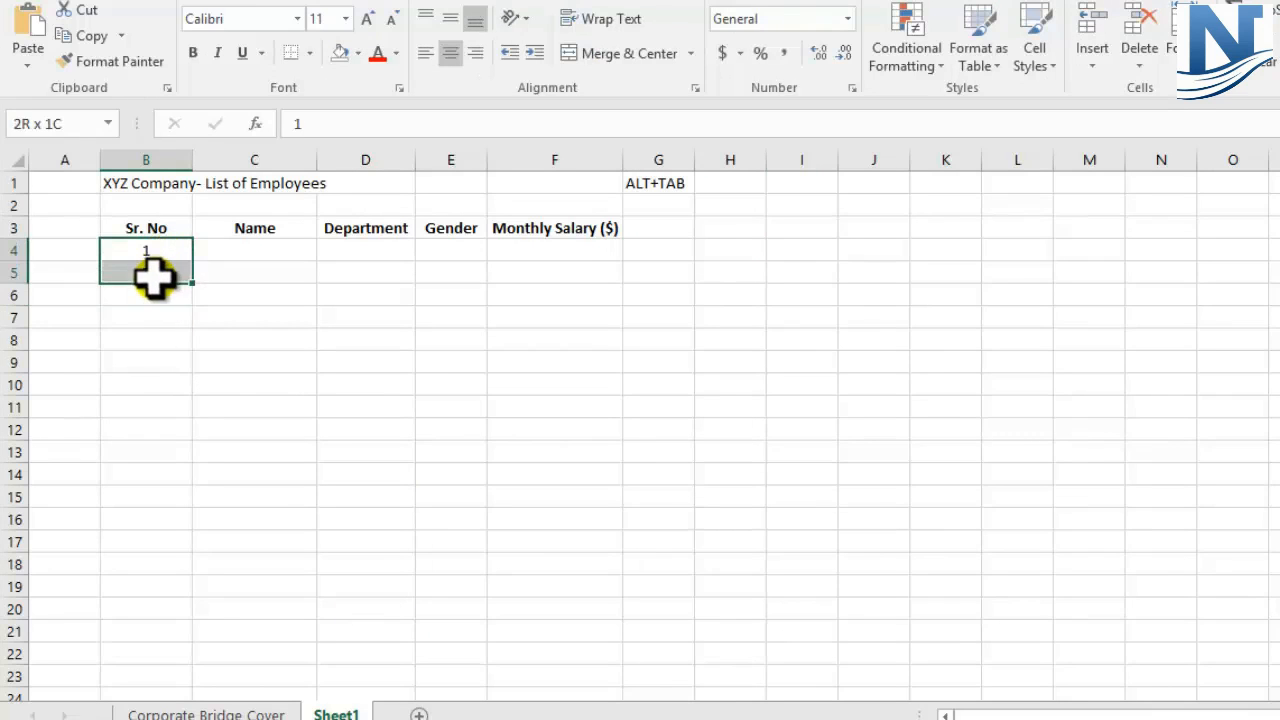
{"action": "left_click", "coordinate": [155, 250]}
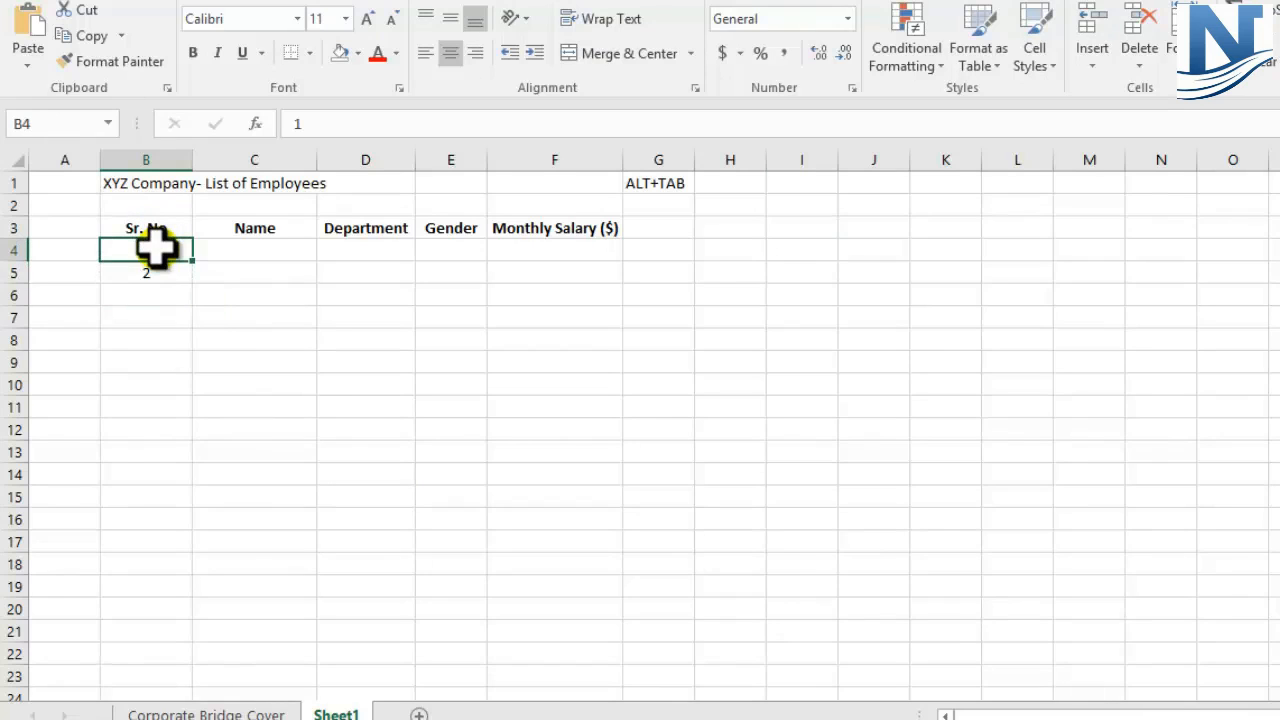
{"action": "key", "text": "Down"}
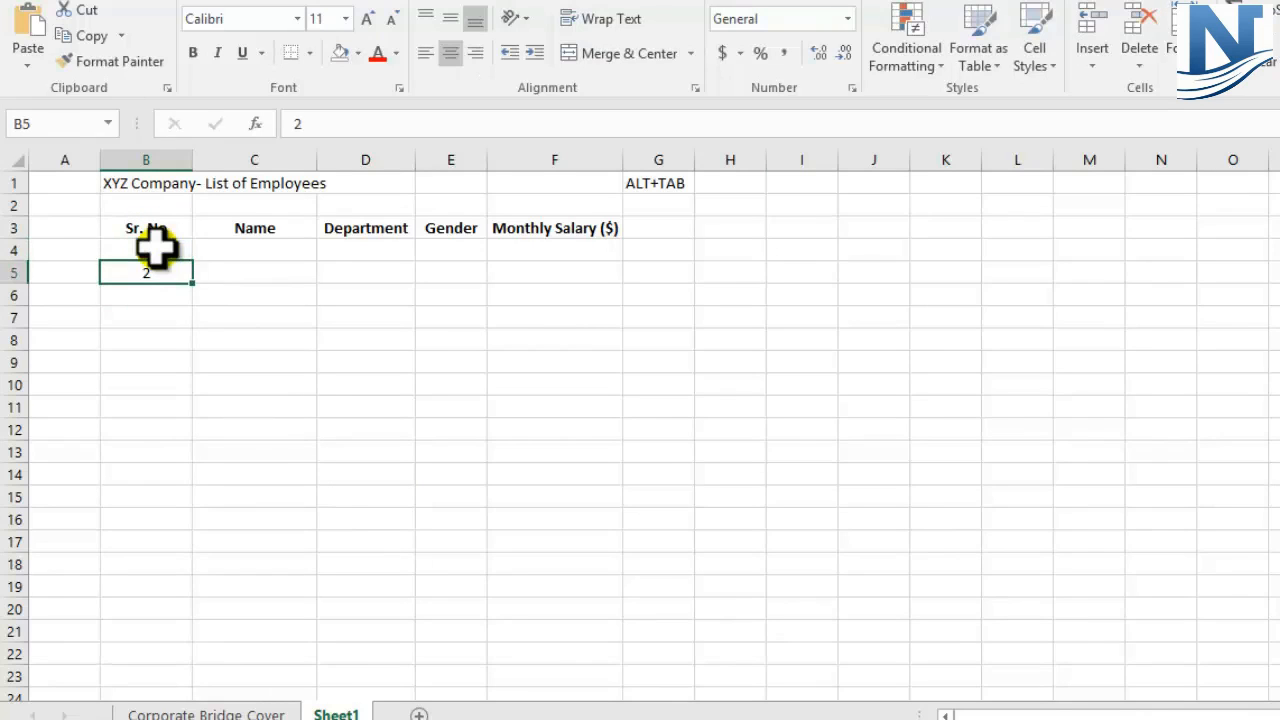
Fill the serial number series in Excel down from B4:B5 to B21, so it runs from 1 to 18.
{"action": "key", "text": "F2"}
{"action": "left_click_drag", "start_coordinate": [155, 248], "coordinate": [180, 638]}
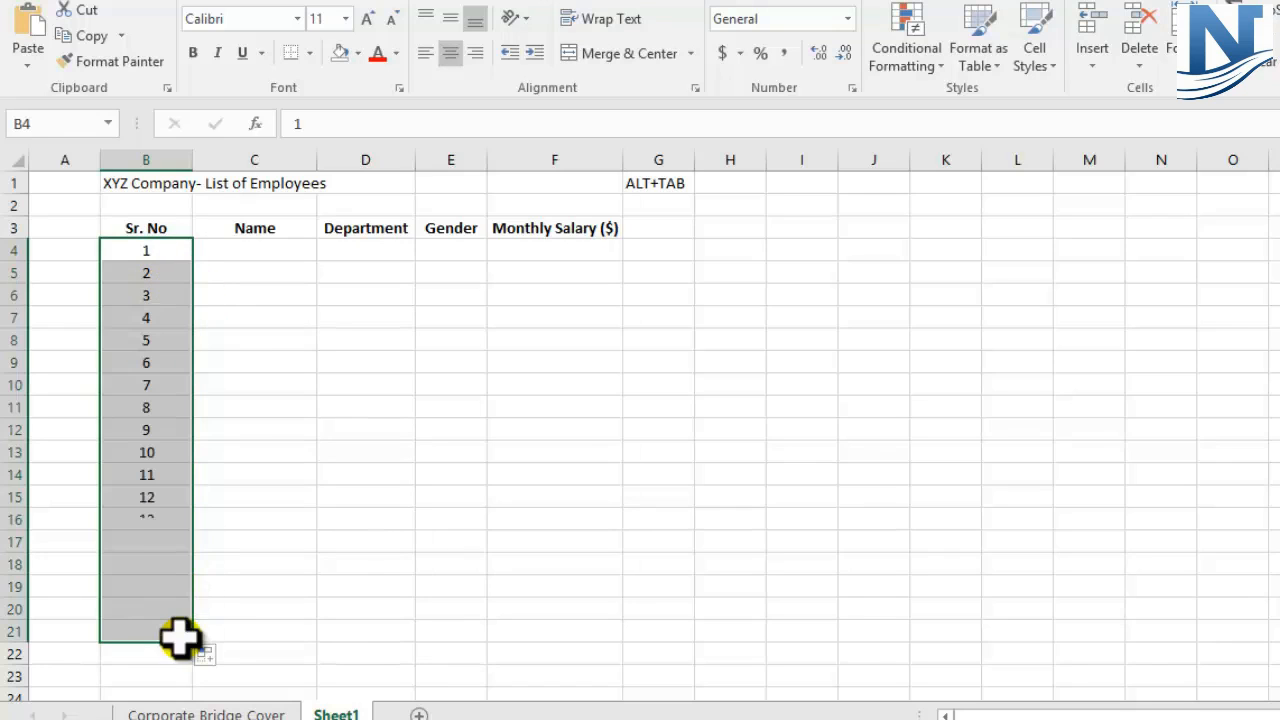
{"action": "left_click", "coordinate": [143, 254]}
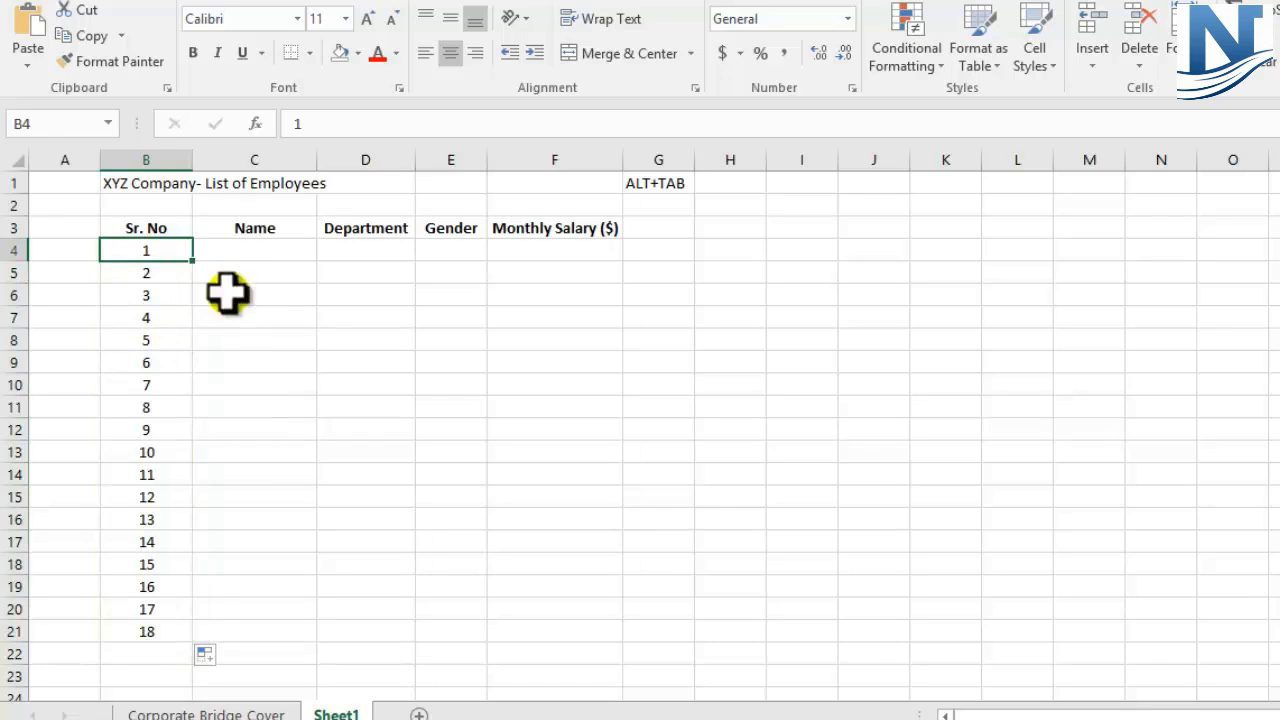
Check the first employee's name in the Word table and enter it in C4 of the Excel sheet.
{"action": "left_click", "coordinate": [265, 256]}
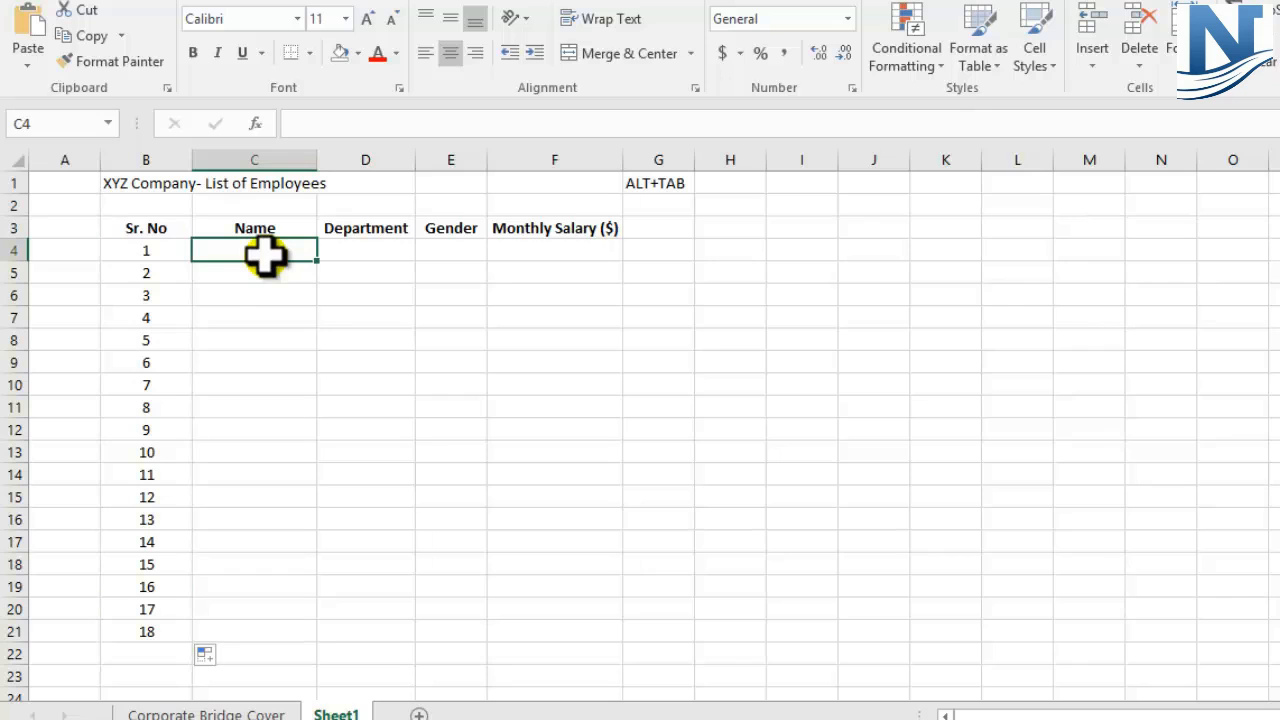
{"action": "key", "text": "alt+Tab"}
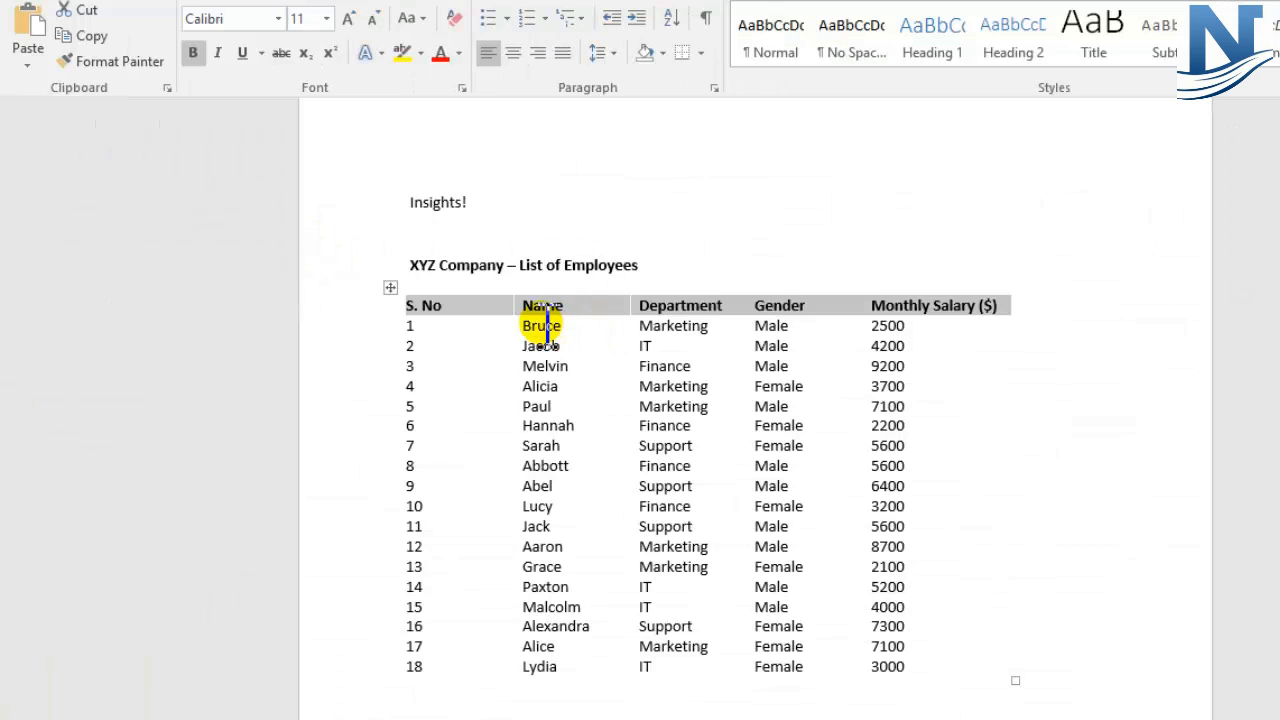
{"action": "key", "text": "alt+Tab"}
{"action": "type", "text": "Br"}
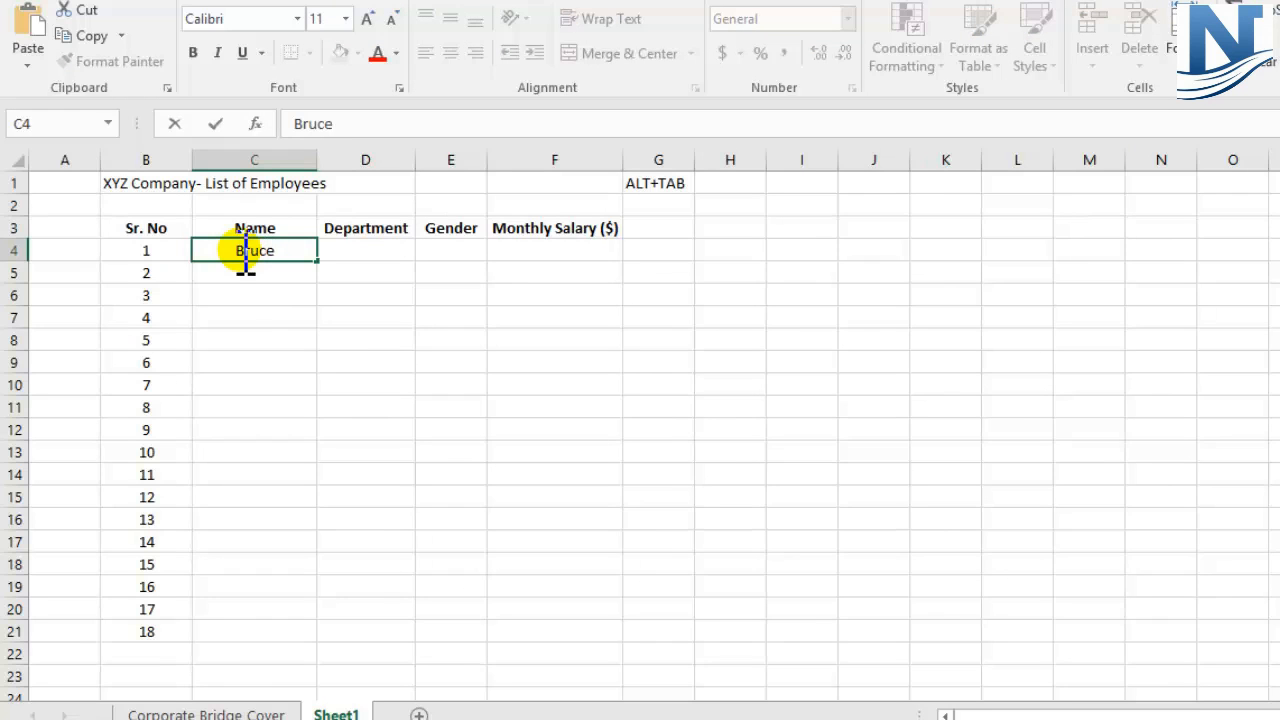
Look up the first employee's department in the Word table and enter "Marketing" in D4 of the Excel sheet.
{"action": "left_click", "coordinate": [343, 251]}
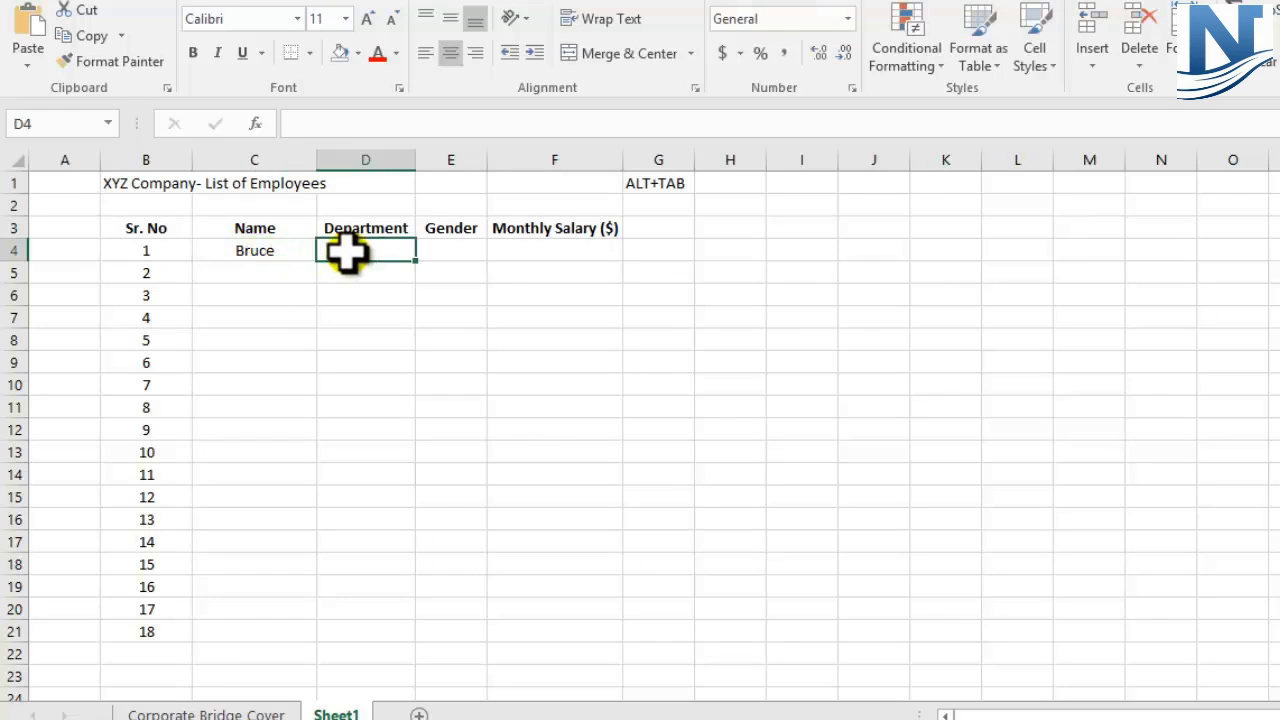
{"action": "key", "text": "alt+Tab"}
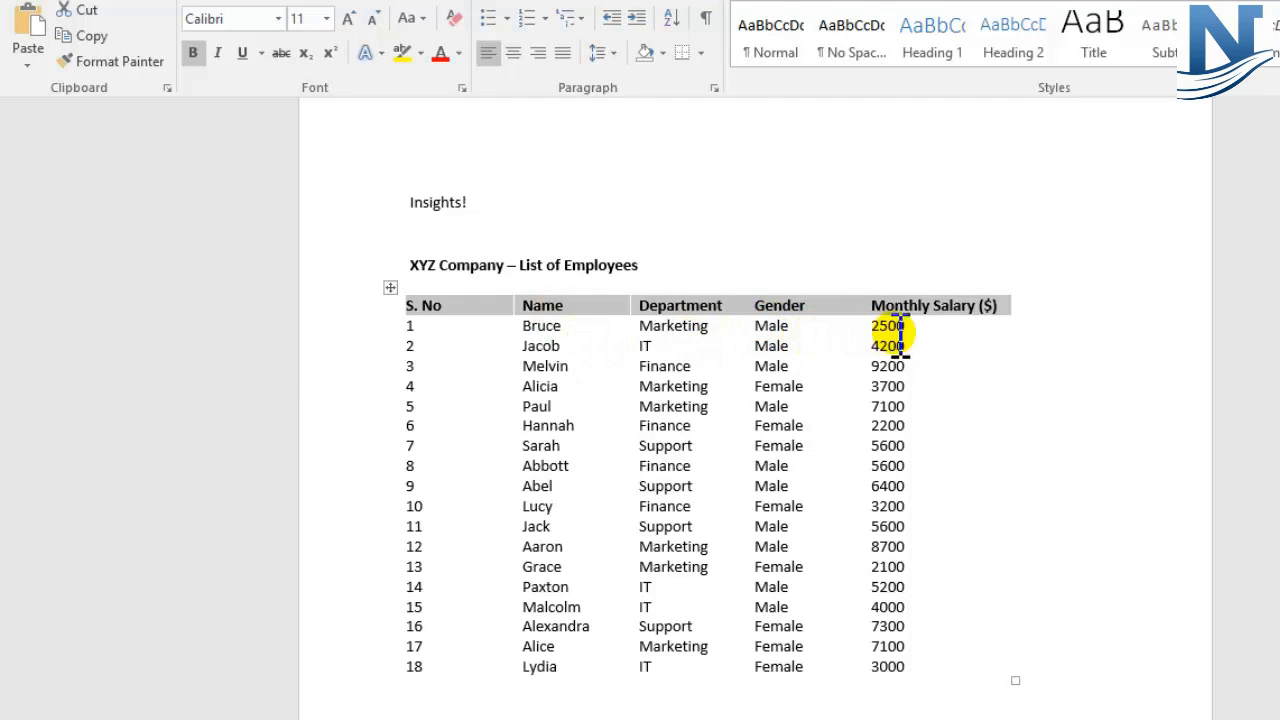
{"action": "key", "text": "alt+Tab"}
{"action": "type", "text": "Mar"}
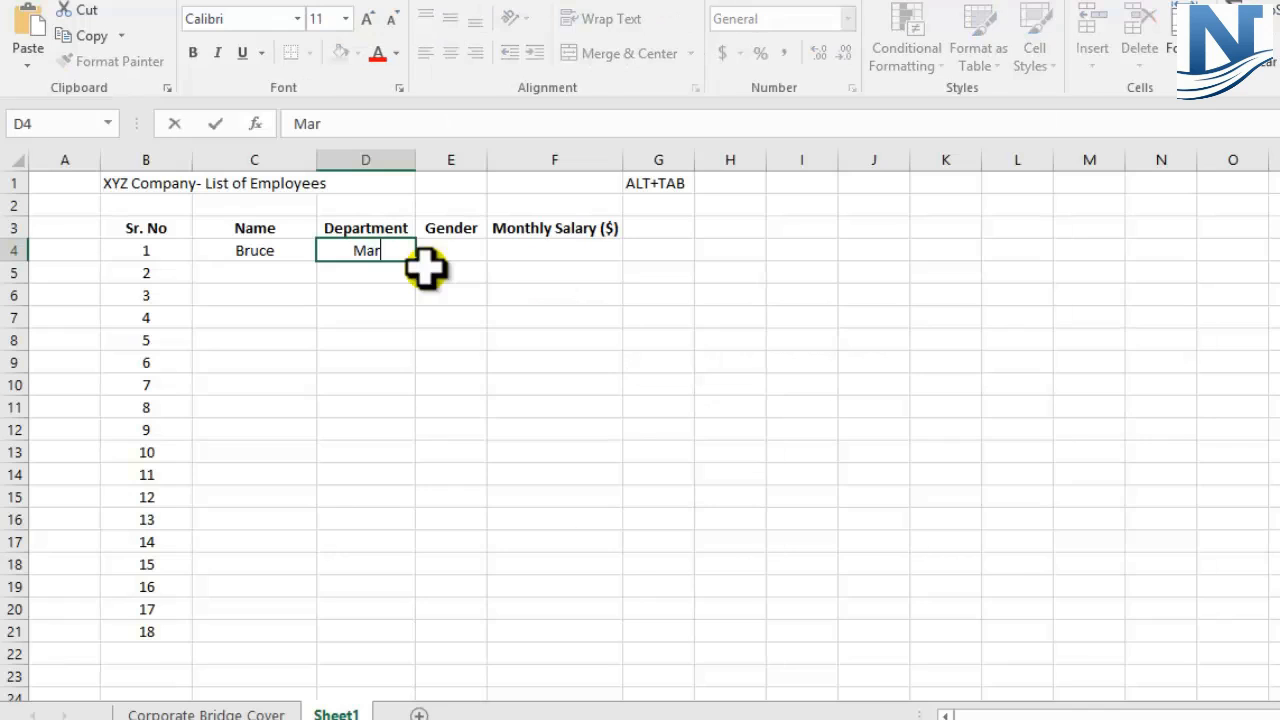
{"action": "key", "text": "Tab"}
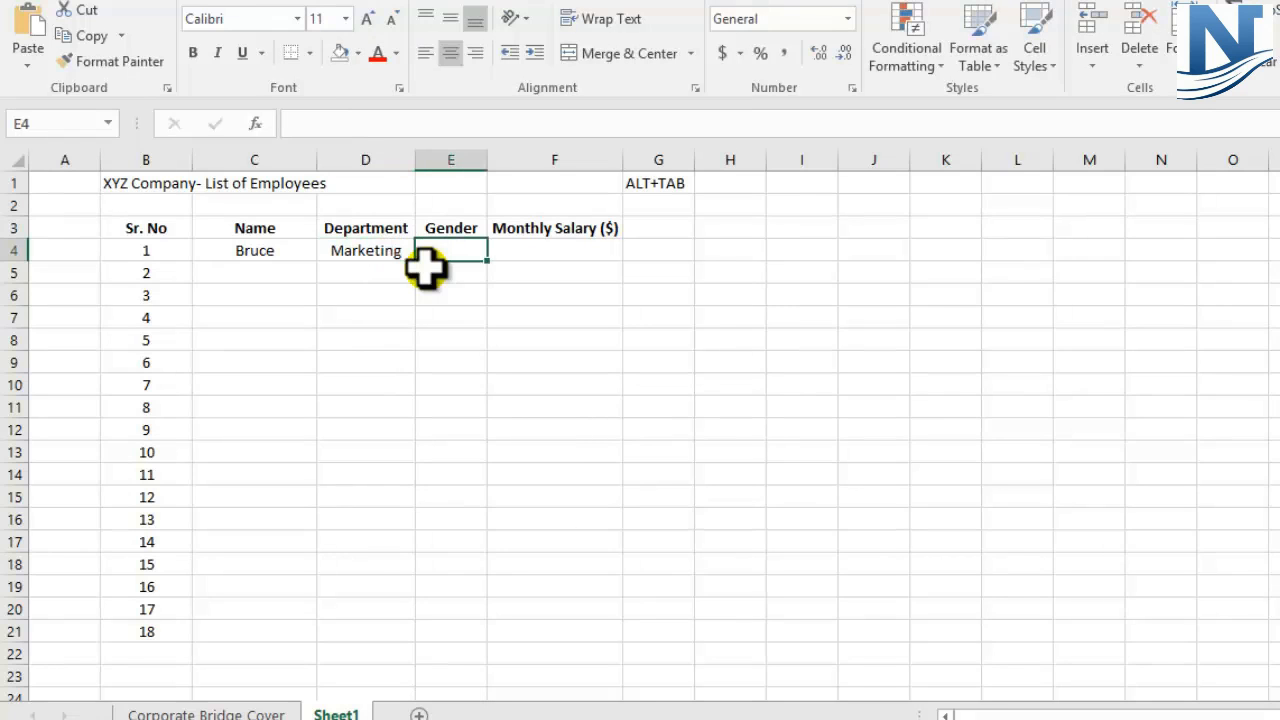
Enter "Tab" in E4 under Gender and 2500 in F4 under Monthly Salary ($).
{"action": "type", "text": "Tab"}
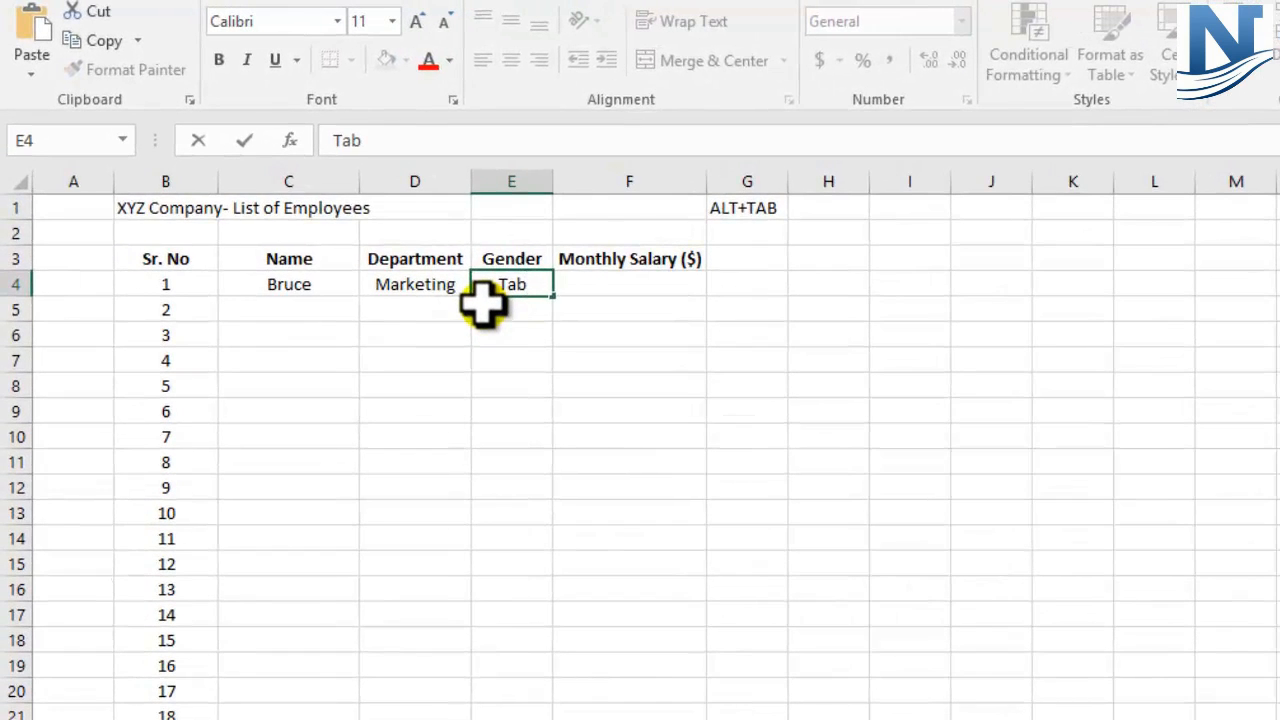
{"action": "key", "text": "Tab"}
{"action": "type", "text": "25"}
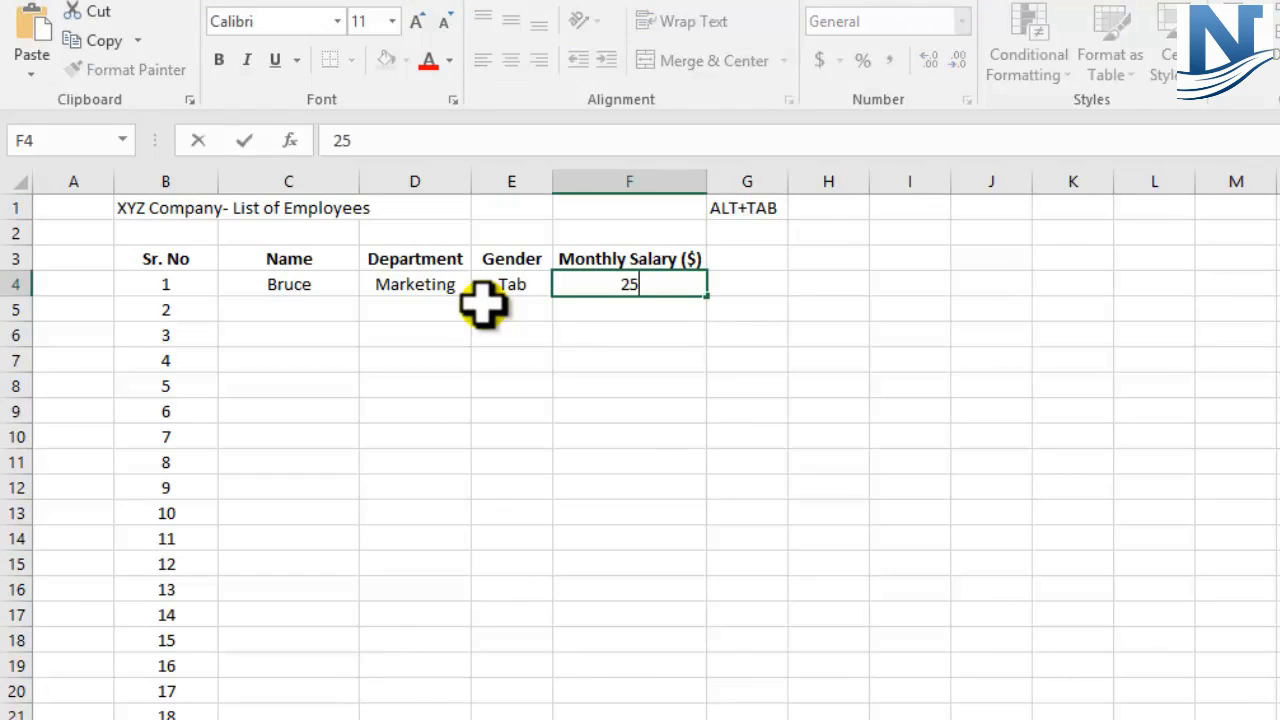
{"action": "left_click", "coordinate": [368, 405]}
Examine the second employee's row and the whole table in the Word document, then return to the Excel sheet.
{"action": "left_click", "coordinate": [289, 284]}
{"action": "key", "text": "alt+Tab"}
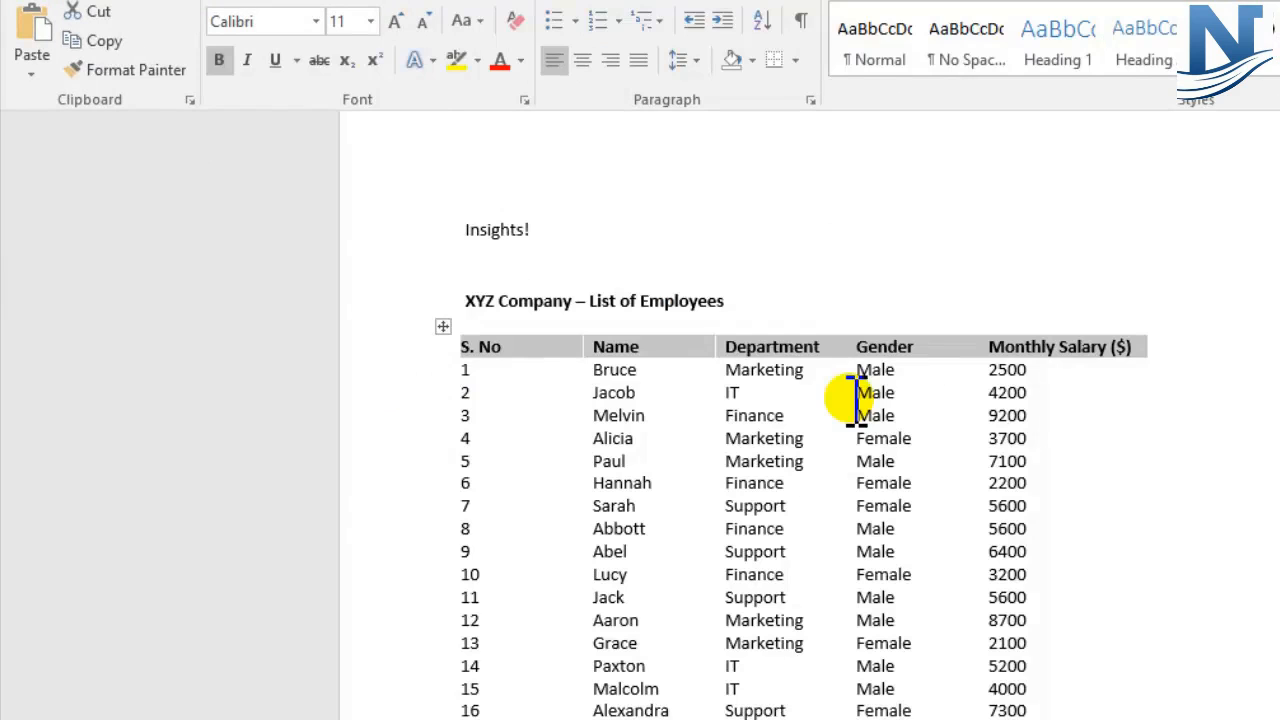
{"action": "left_click_drag", "start_coordinate": [647, 393], "coordinate": [1044, 401]}
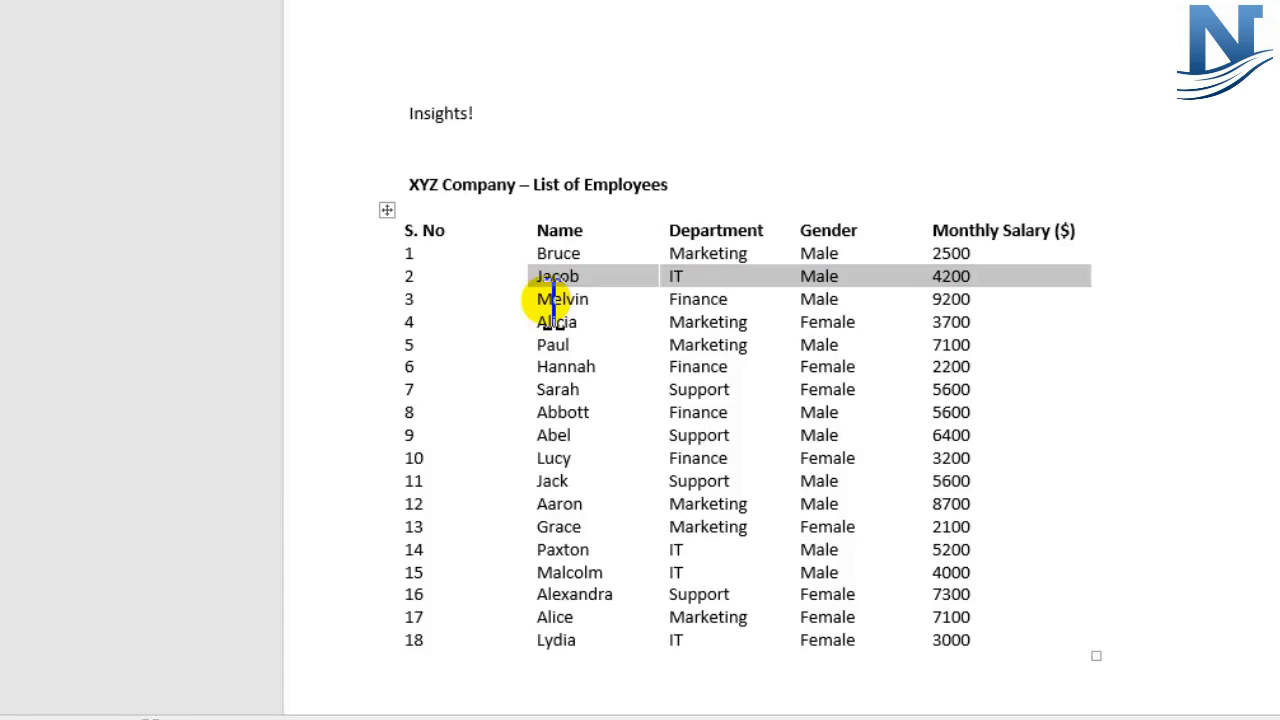
{"action": "left_click", "coordinate": [389, 211]}
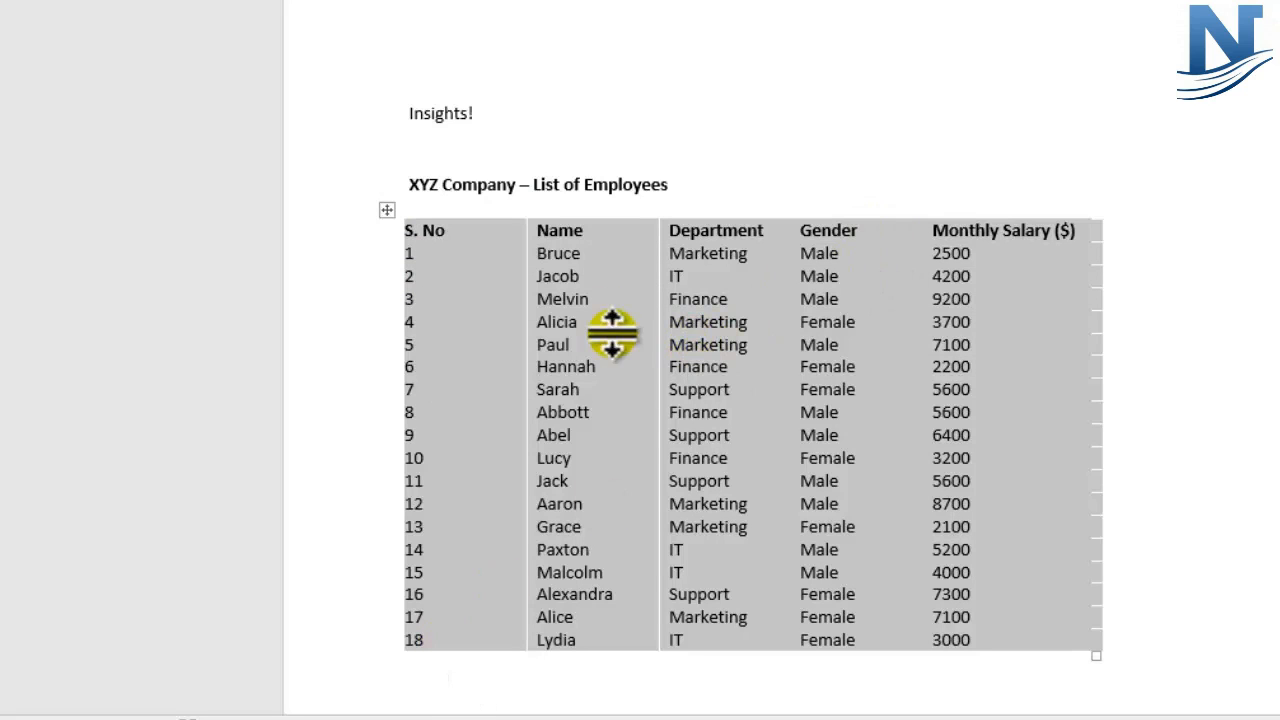
{"action": "left_click", "coordinate": [596, 276]}
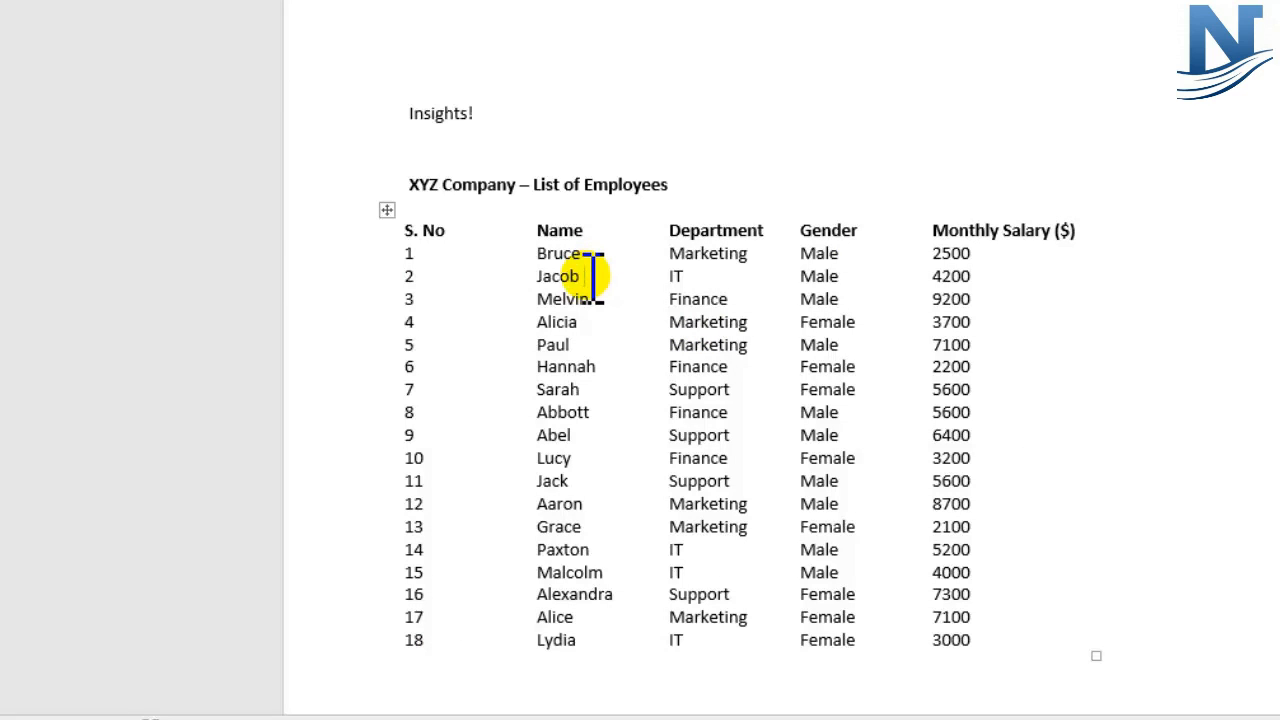
{"action": "key", "text": "alt+Tab"}
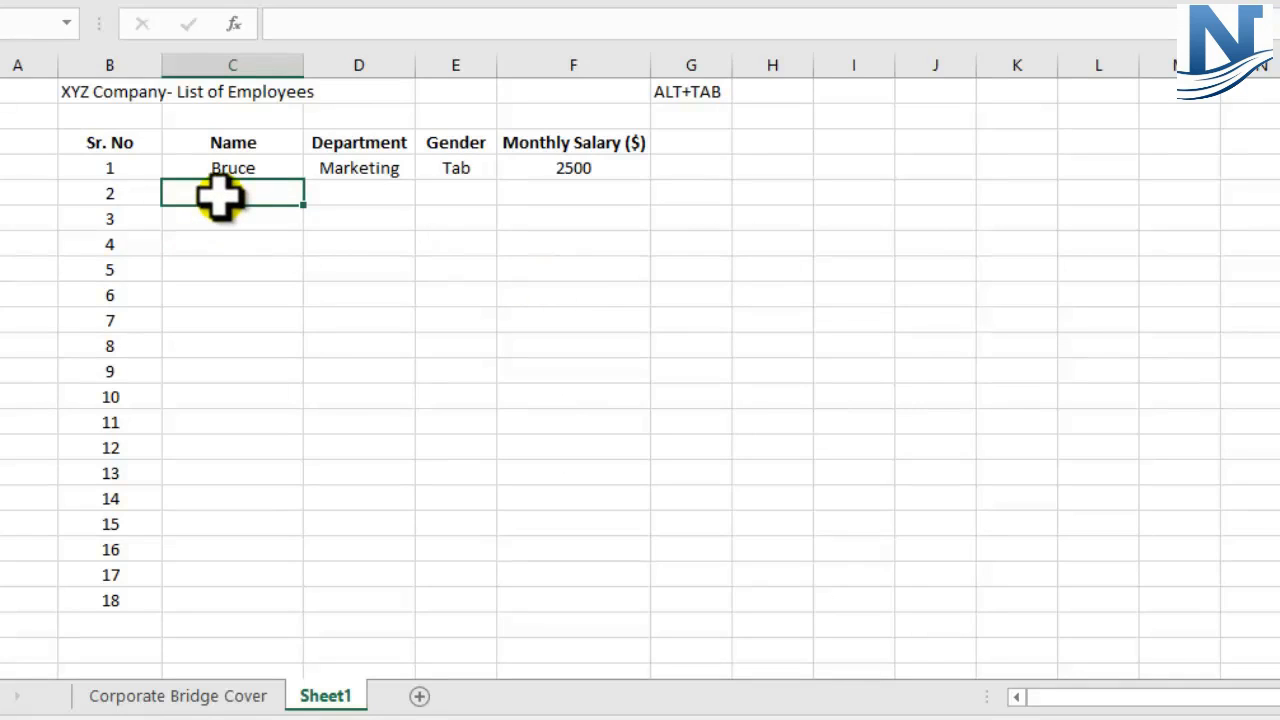
Copy the first employee's name from the Word table and paste it into the emptied cell C4 in Excel, keeping source formatting.
{"action": "key", "text": "alt+Tab"}
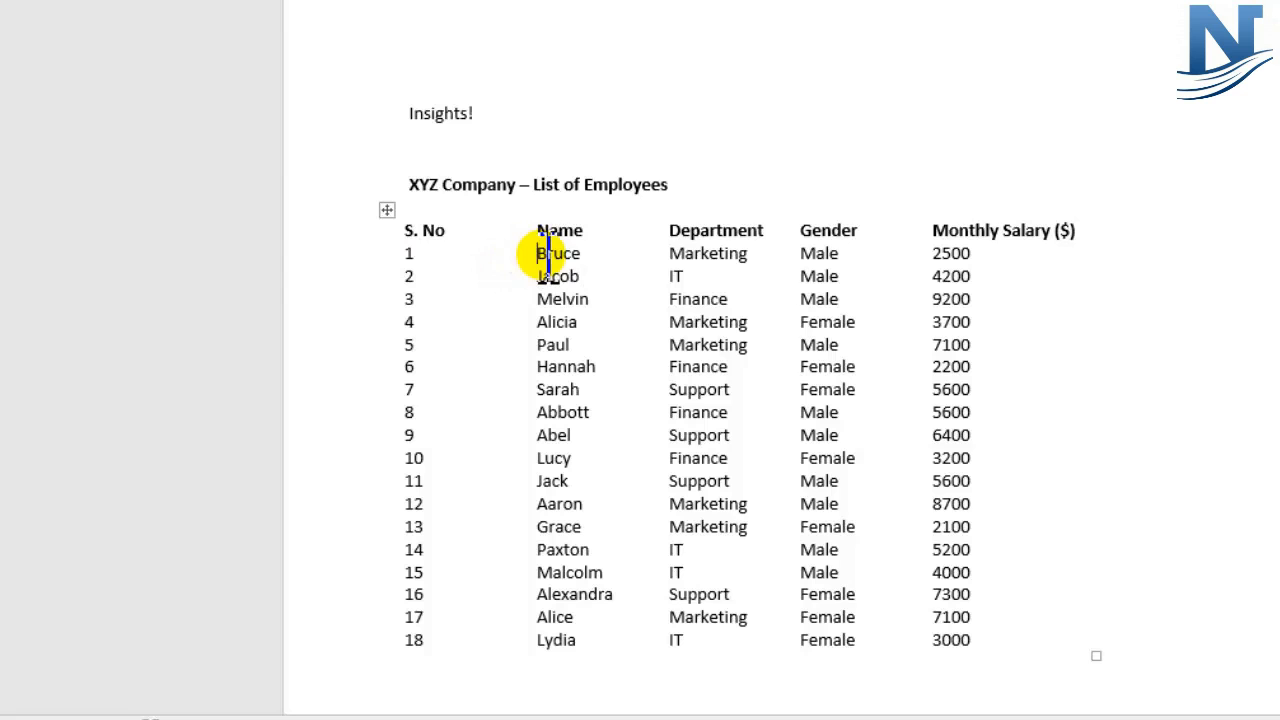
{"action": "left_click_drag", "start_coordinate": [538, 256], "coordinate": [588, 256]}
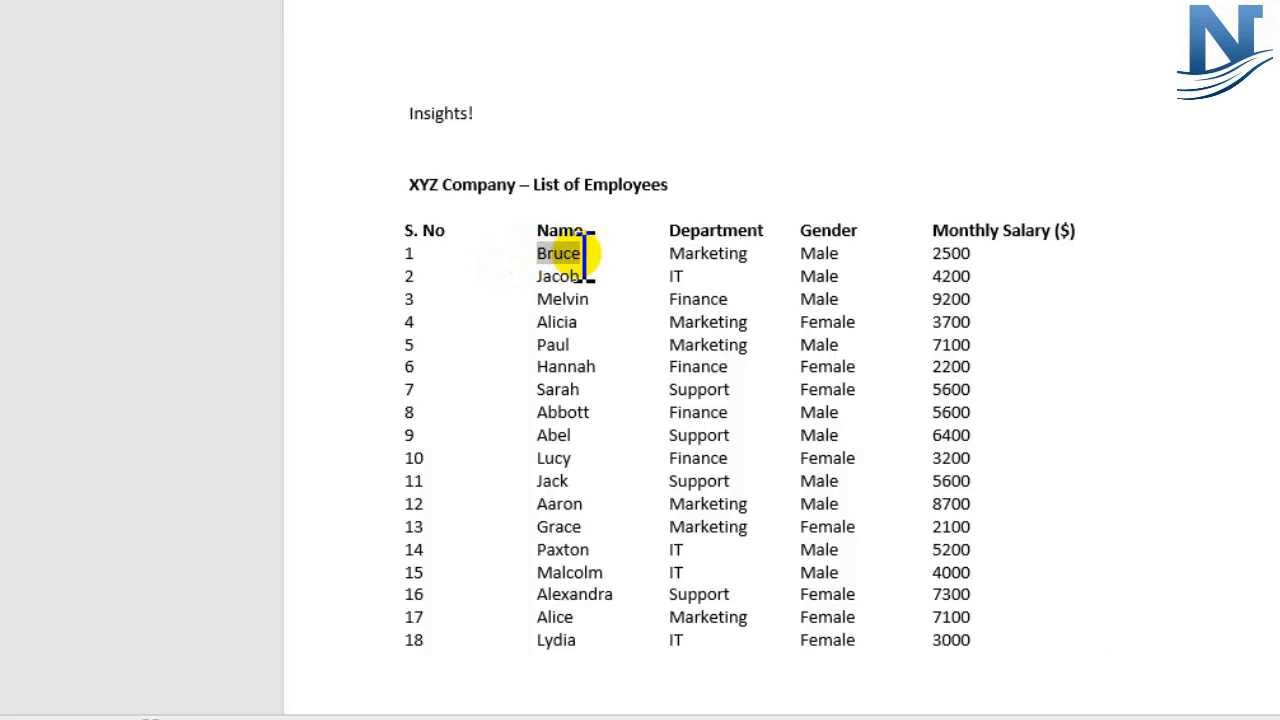
{"action": "right_click", "coordinate": [567, 257]}
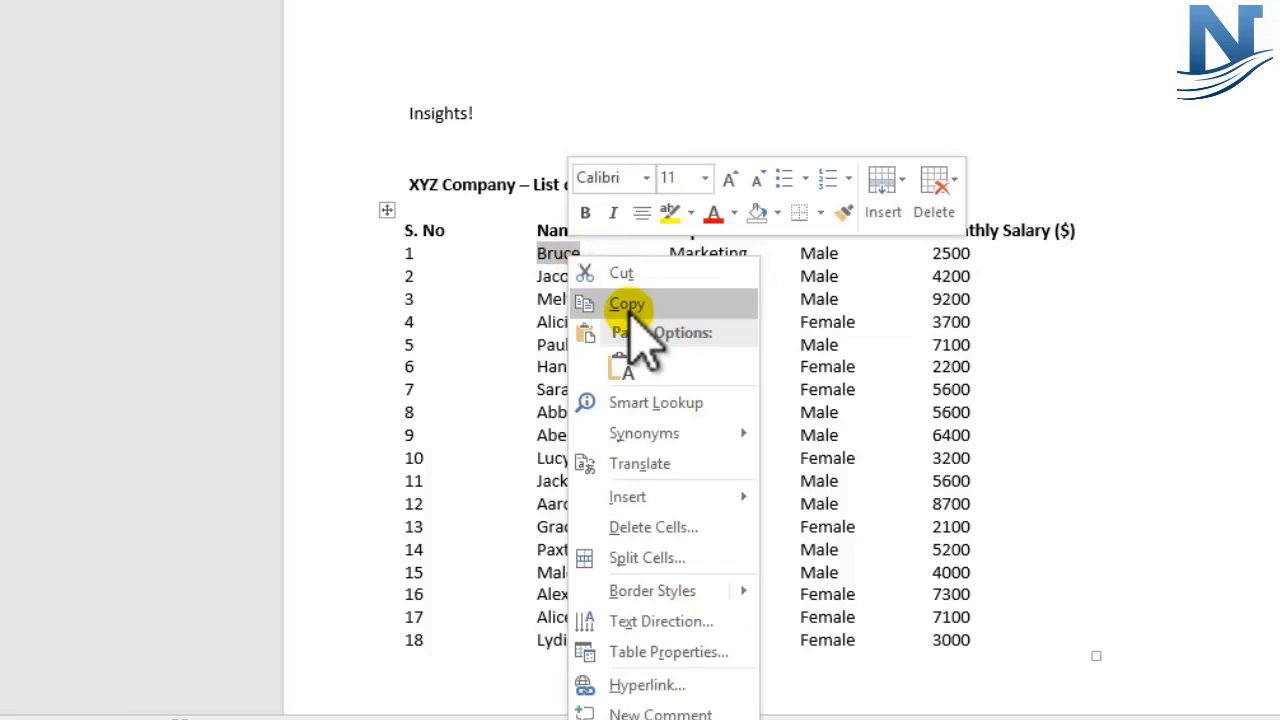
{"action": "left_click", "coordinate": [627, 305]}
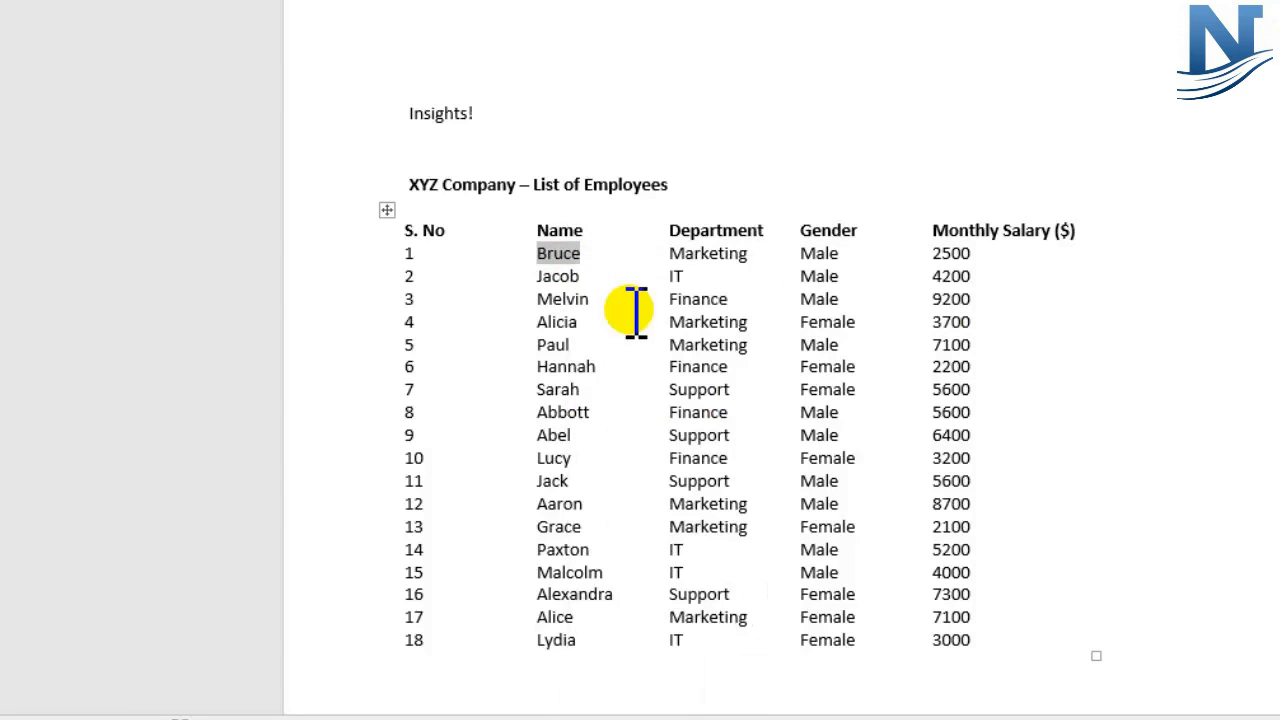
{"action": "key", "text": "alt+Tab"}
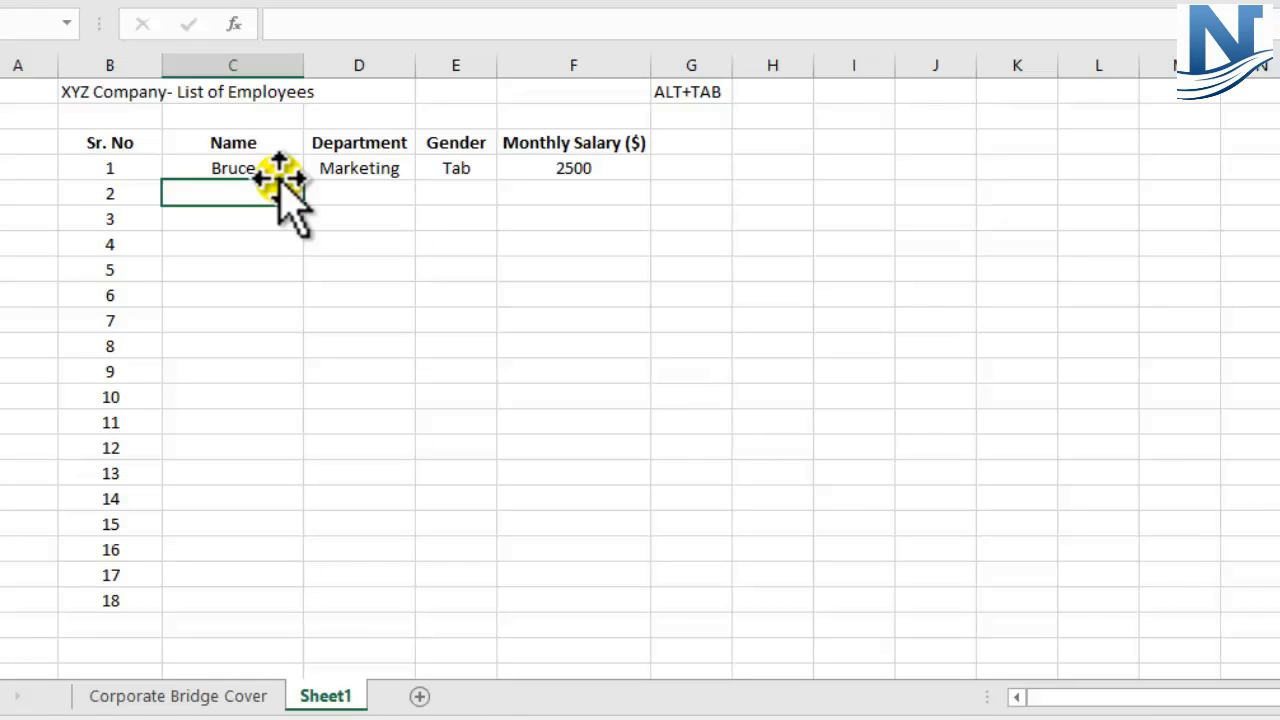
{"action": "left_click", "coordinate": [235, 170]}
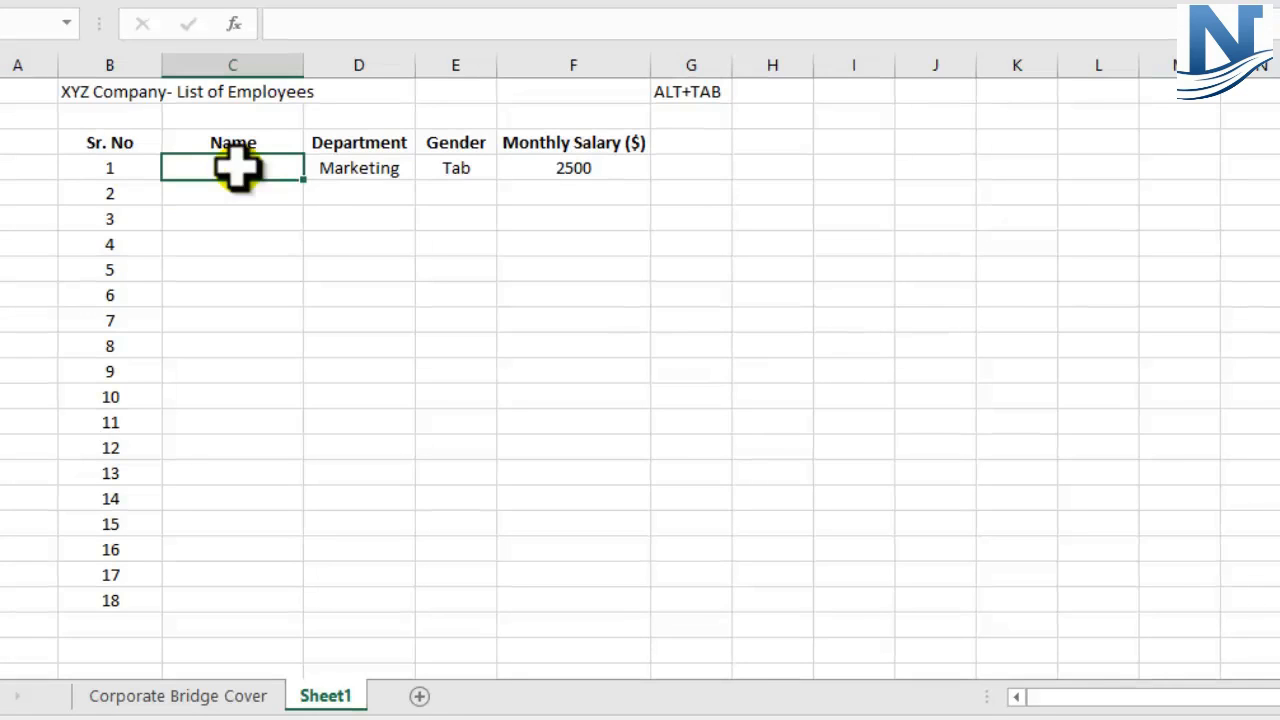
{"action": "right_click", "coordinate": [235, 170]}
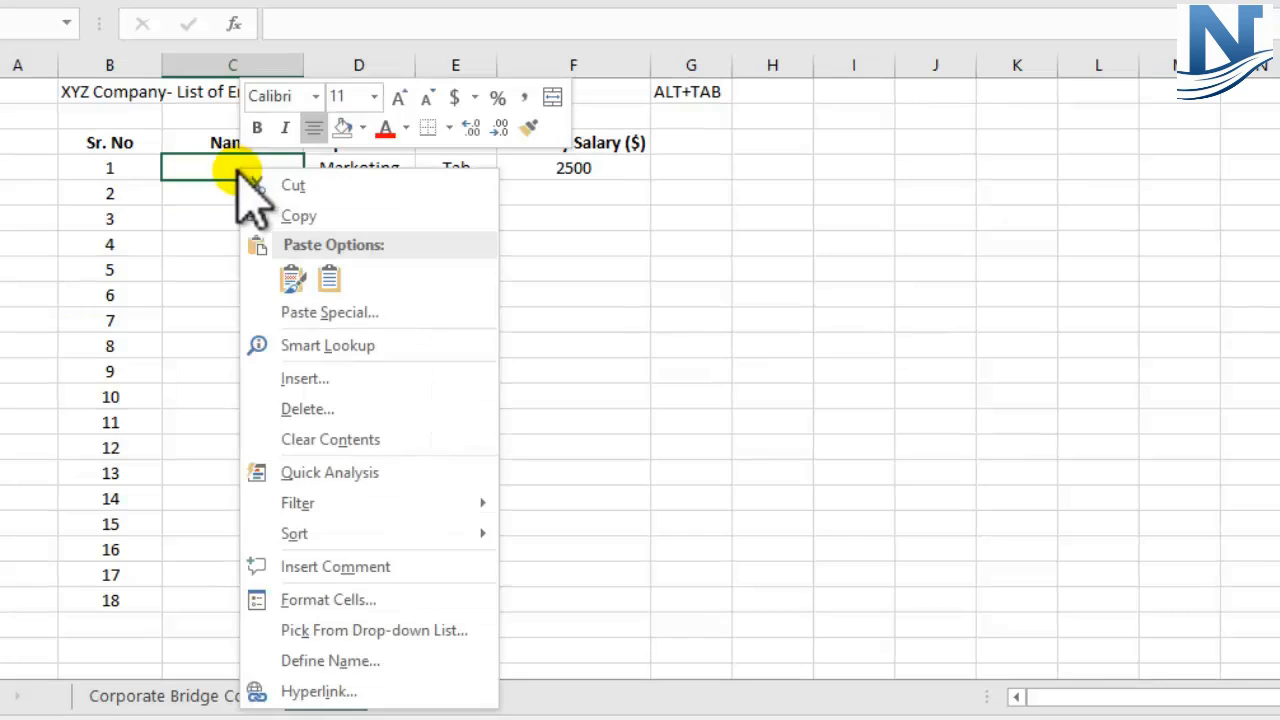
{"action": "left_click", "coordinate": [291, 279]}
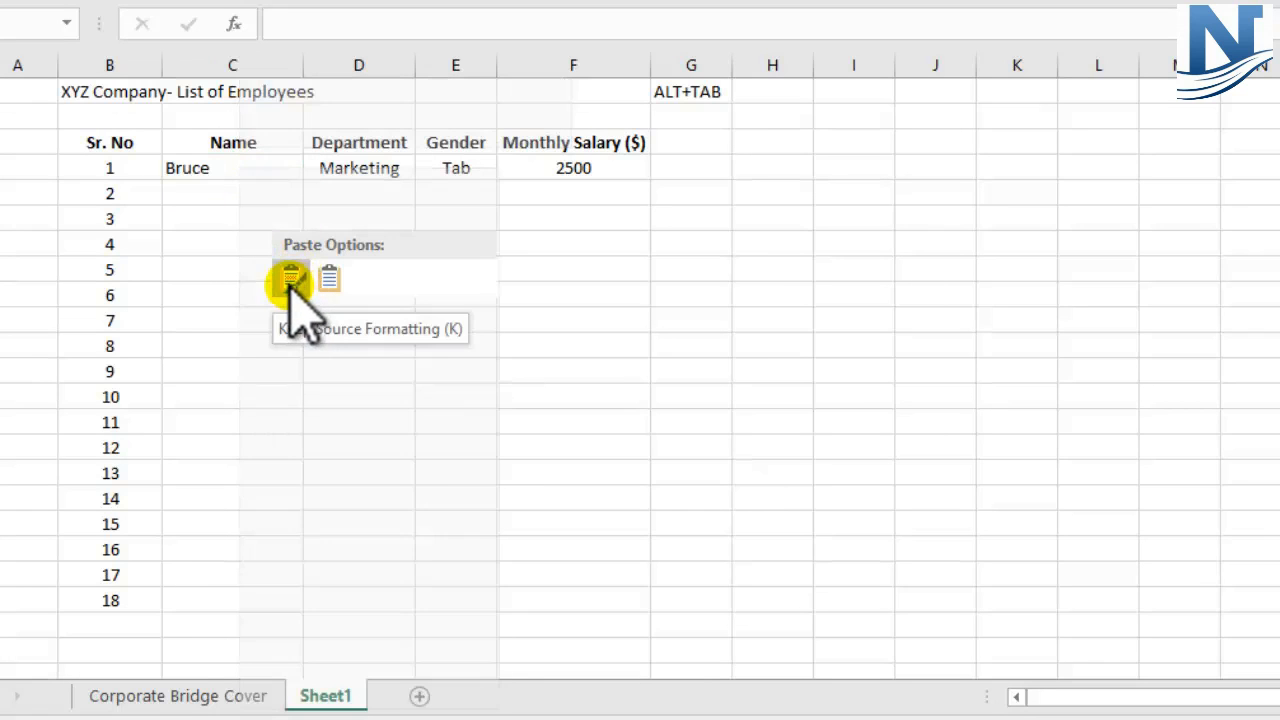
{"action": "left_click", "coordinate": [291, 279]}
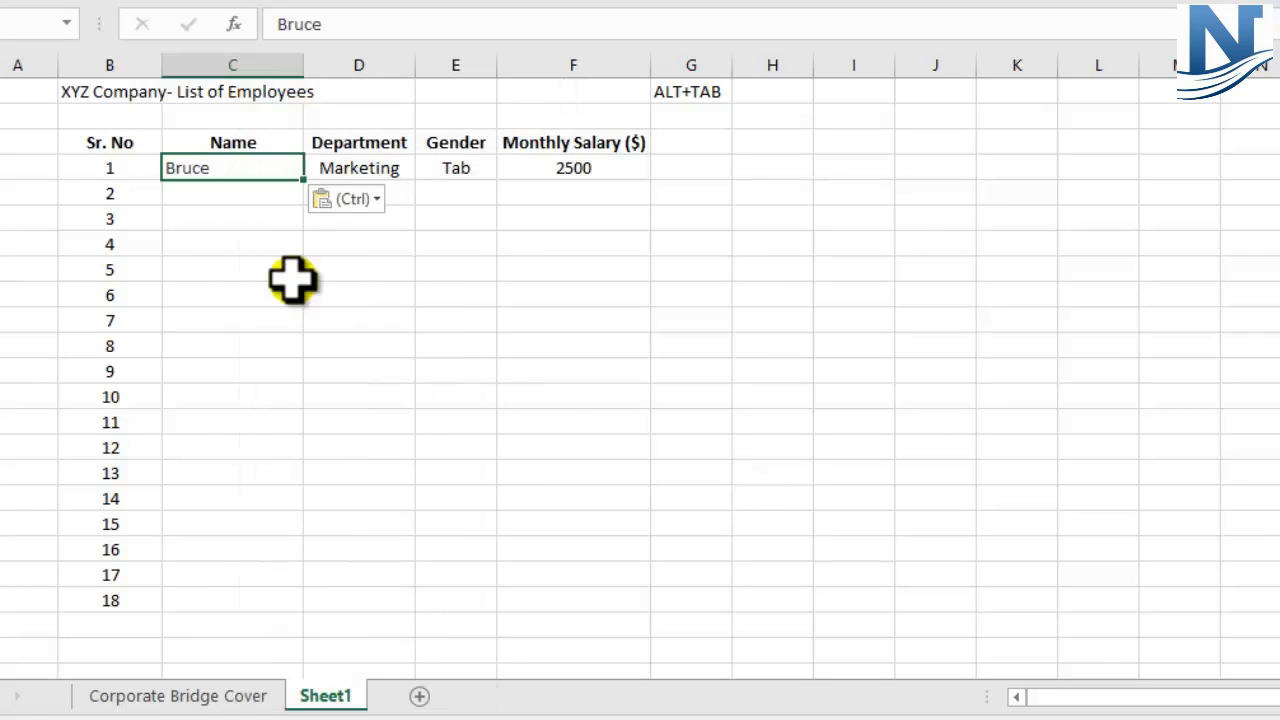
Copy the second employee's name from the Word table and paste it into C5 of the Excel sheet.
{"action": "left_click", "coordinate": [237, 210]}
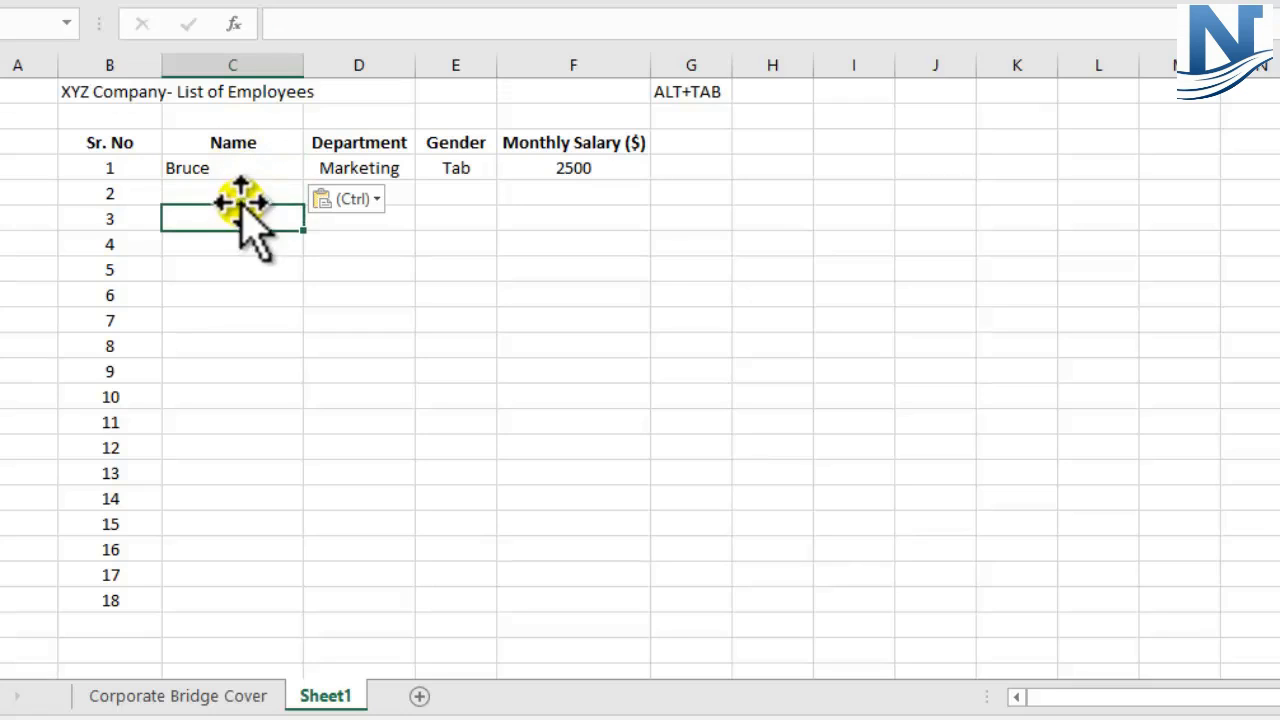
{"action": "key", "text": "alt+Tab"}
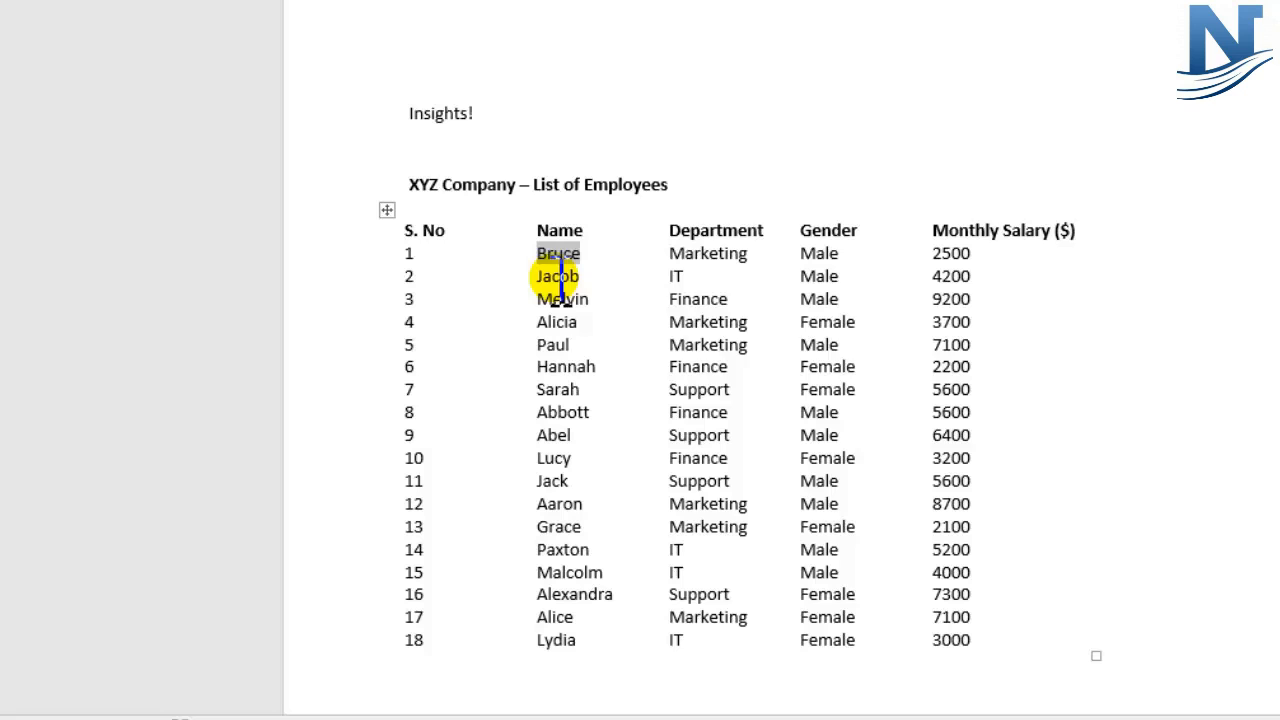
{"action": "double_click", "coordinate": [558, 277]}
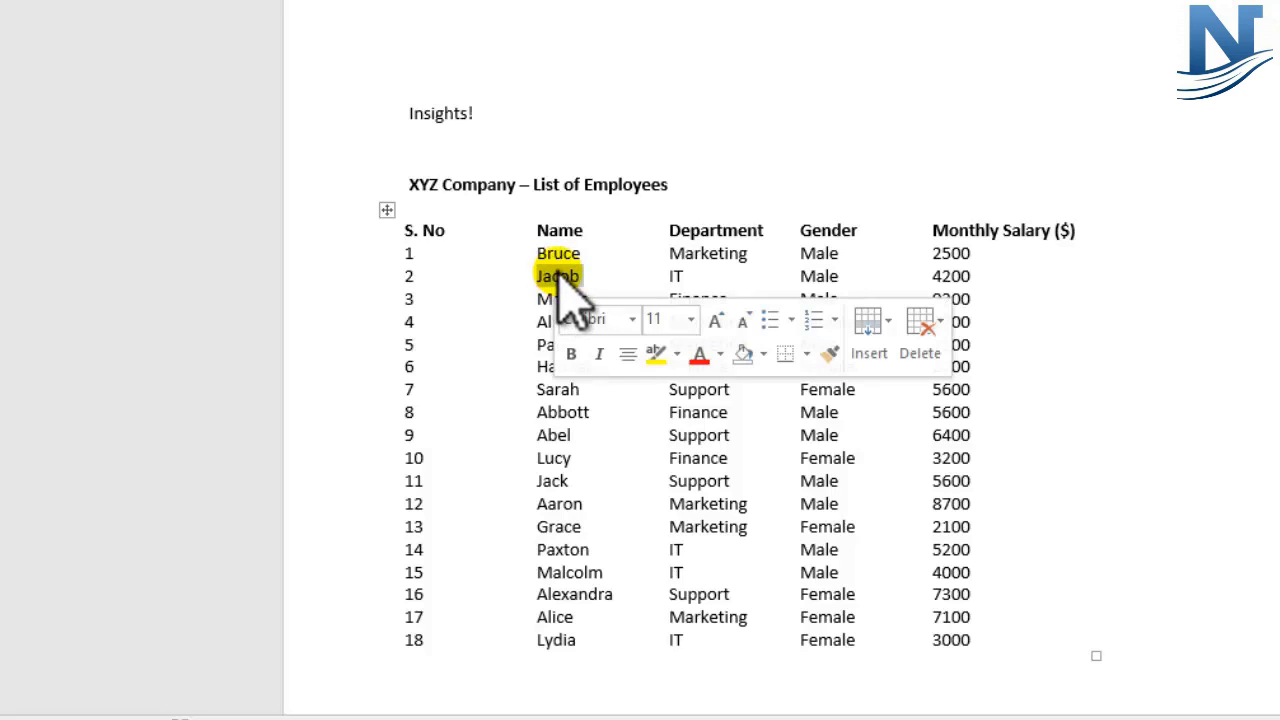
{"action": "right_click", "coordinate": [560, 283]}
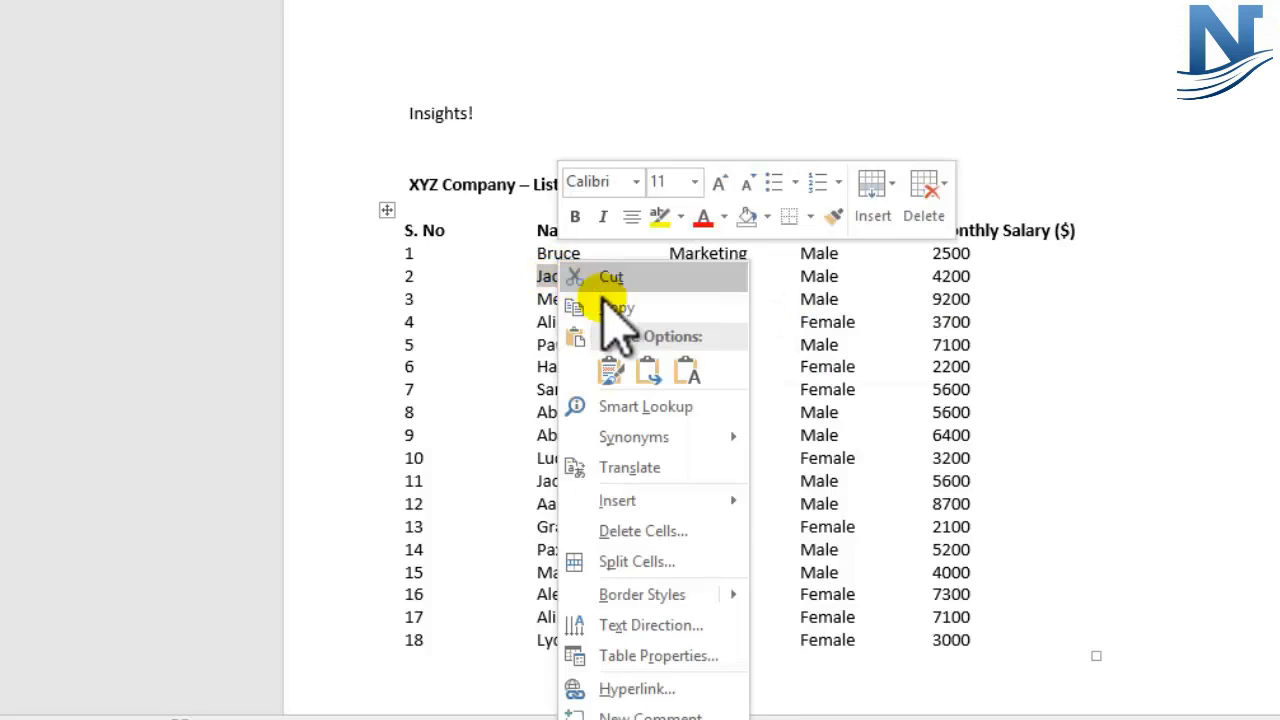
{"action": "left_click", "coordinate": [600, 306]}
{"action": "key", "text": "alt+Tab"}
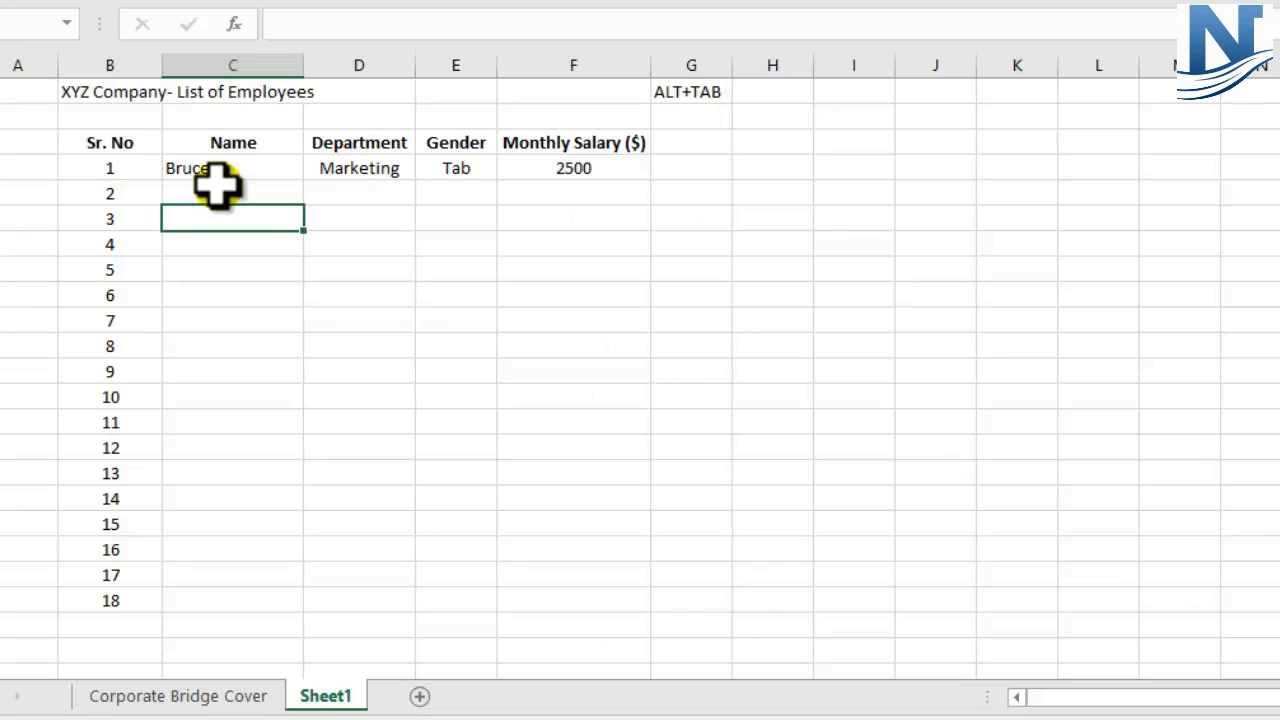
{"action": "left_click", "coordinate": [216, 189]}
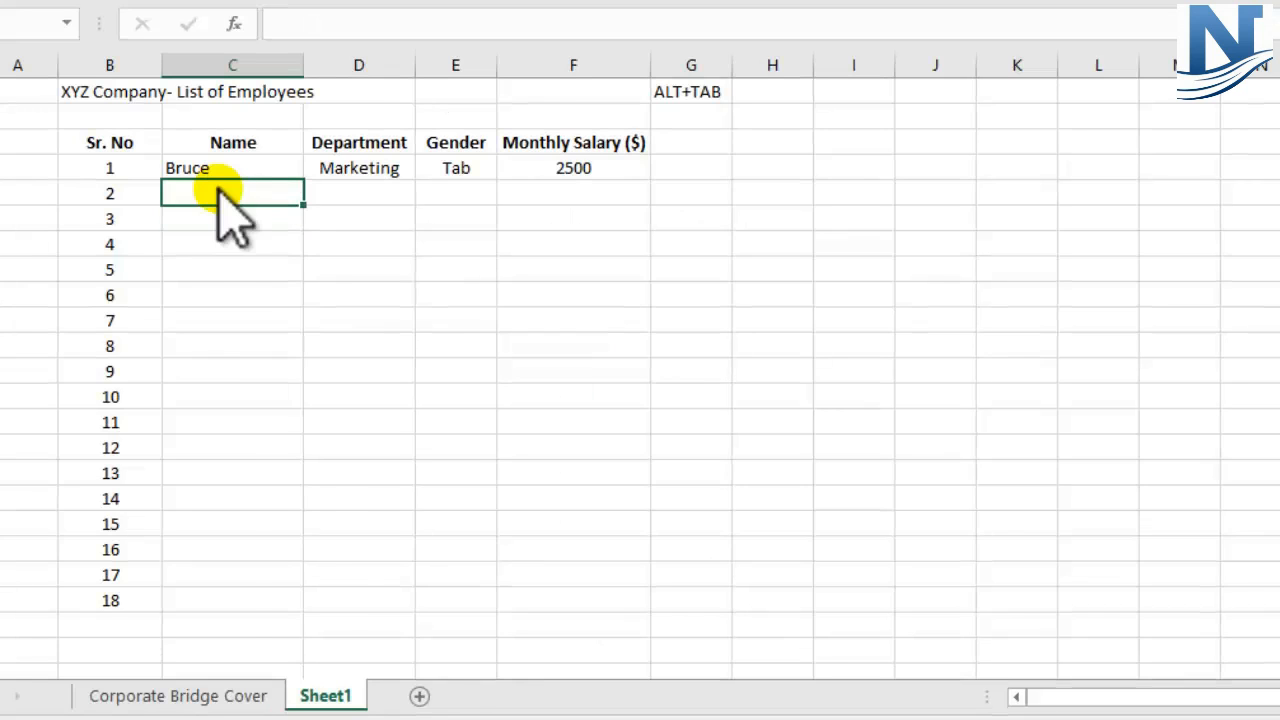
{"action": "right_click", "coordinate": [223, 197]}
{"action": "left_click", "coordinate": [271, 299]}
{"action": "left_click", "coordinate": [271, 300]}
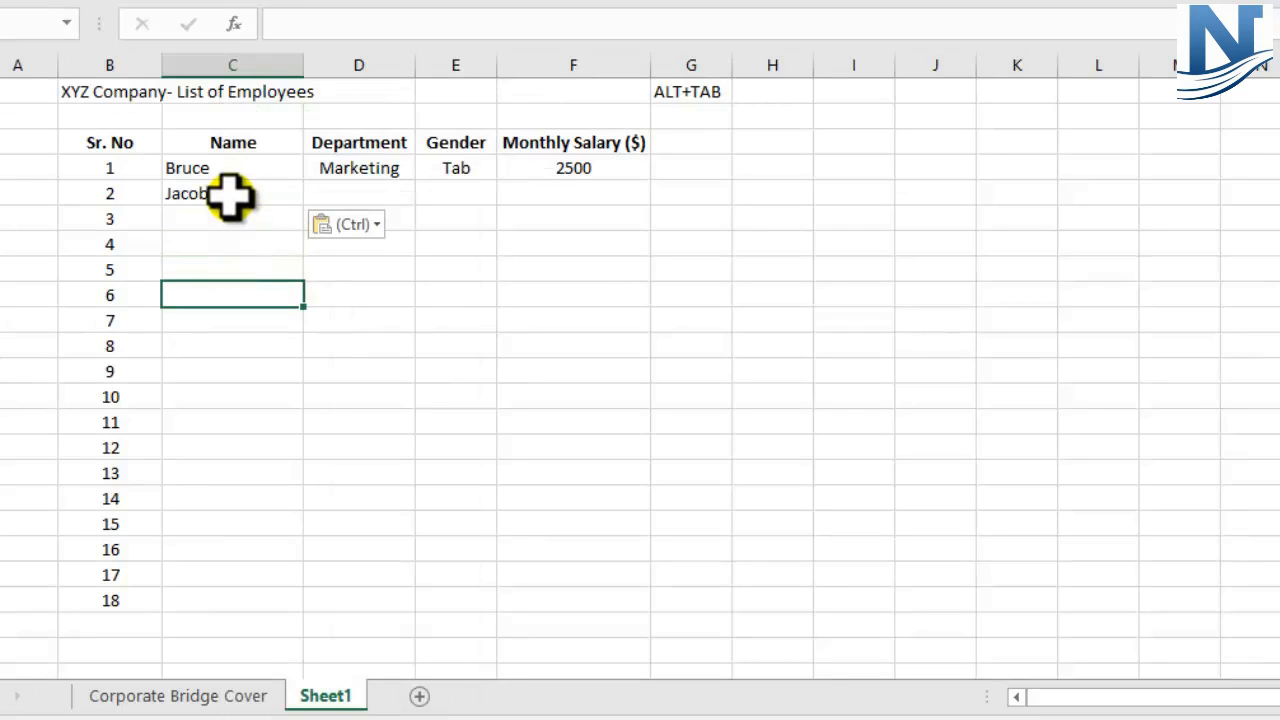
Copy the second employee's entire row from the Word table and paste it at B5 in the Excel sheet, keeping source formatting.
{"action": "key", "text": "alt+Tab"}
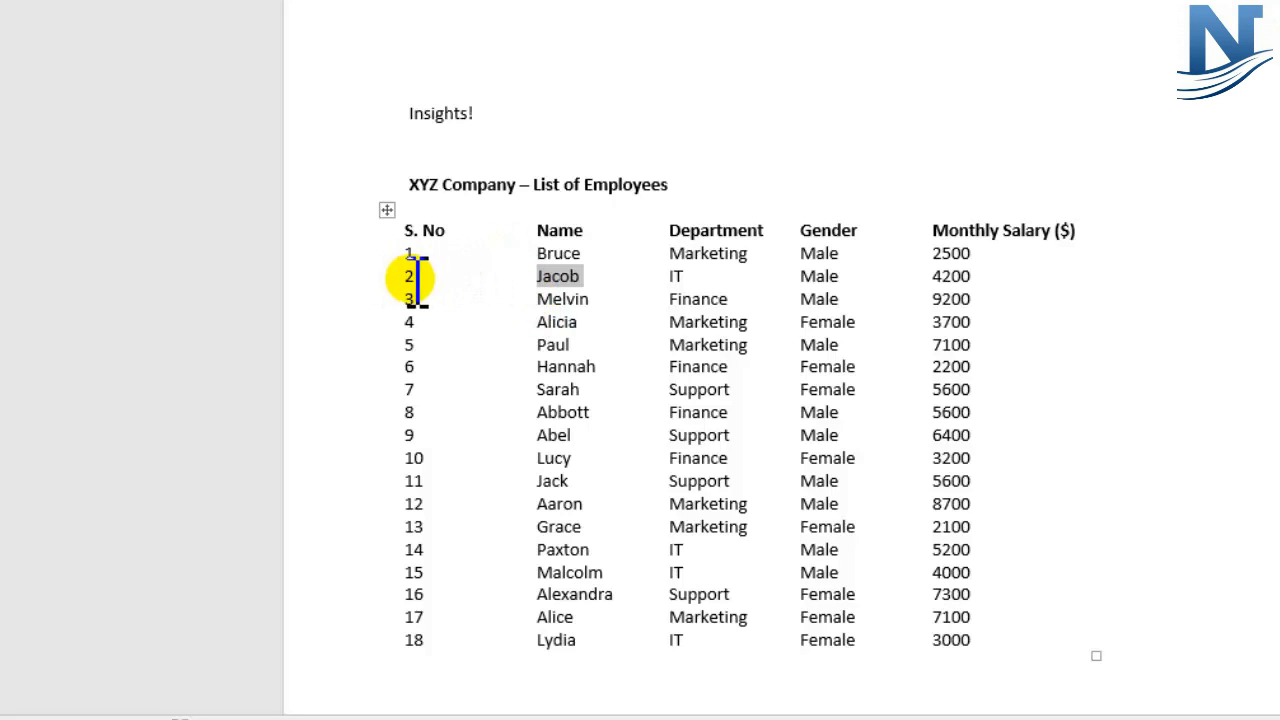
{"action": "left_click_drag", "start_coordinate": [413, 280], "coordinate": [951, 284]}
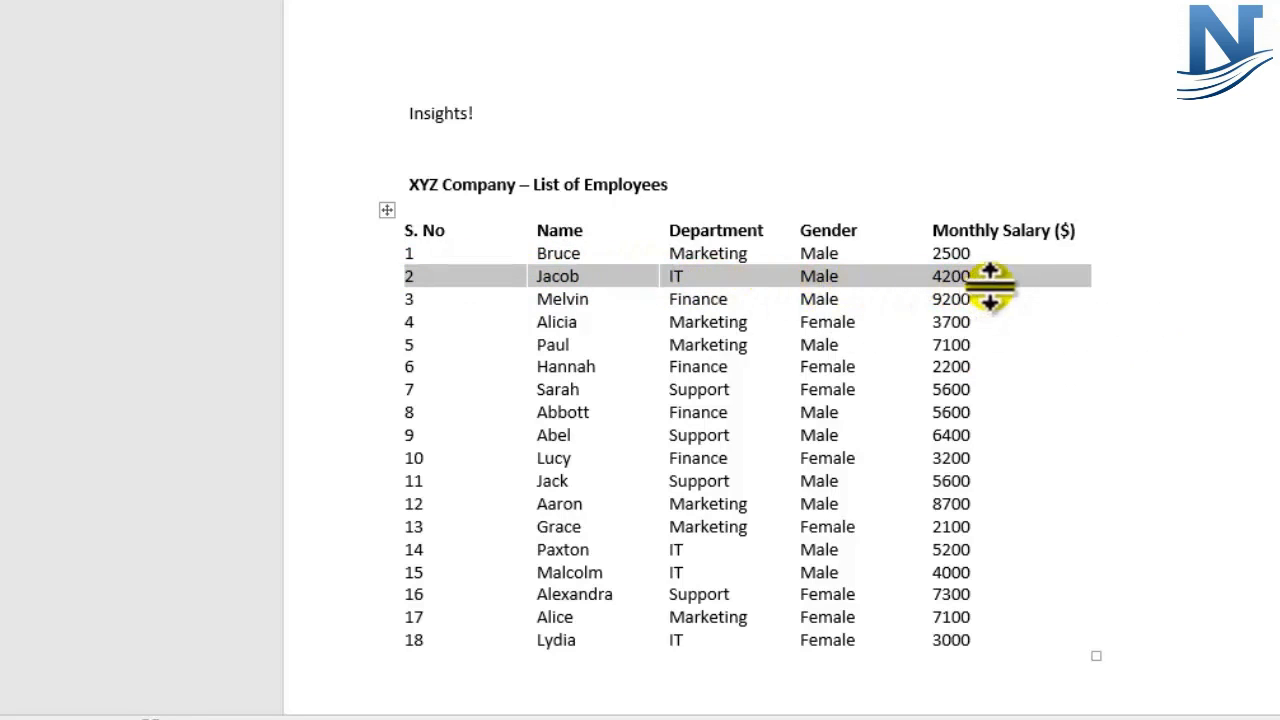
{"action": "right_click", "coordinate": [806, 281]}
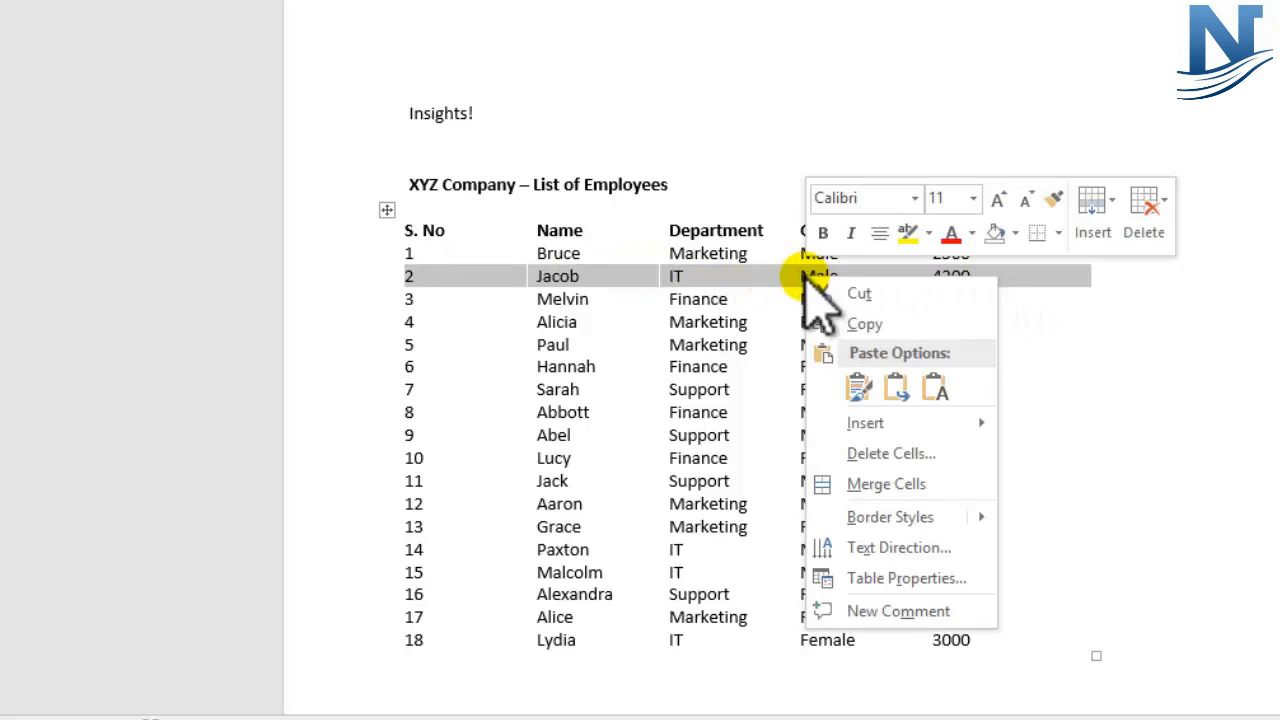
{"action": "left_click", "coordinate": [887, 323]}
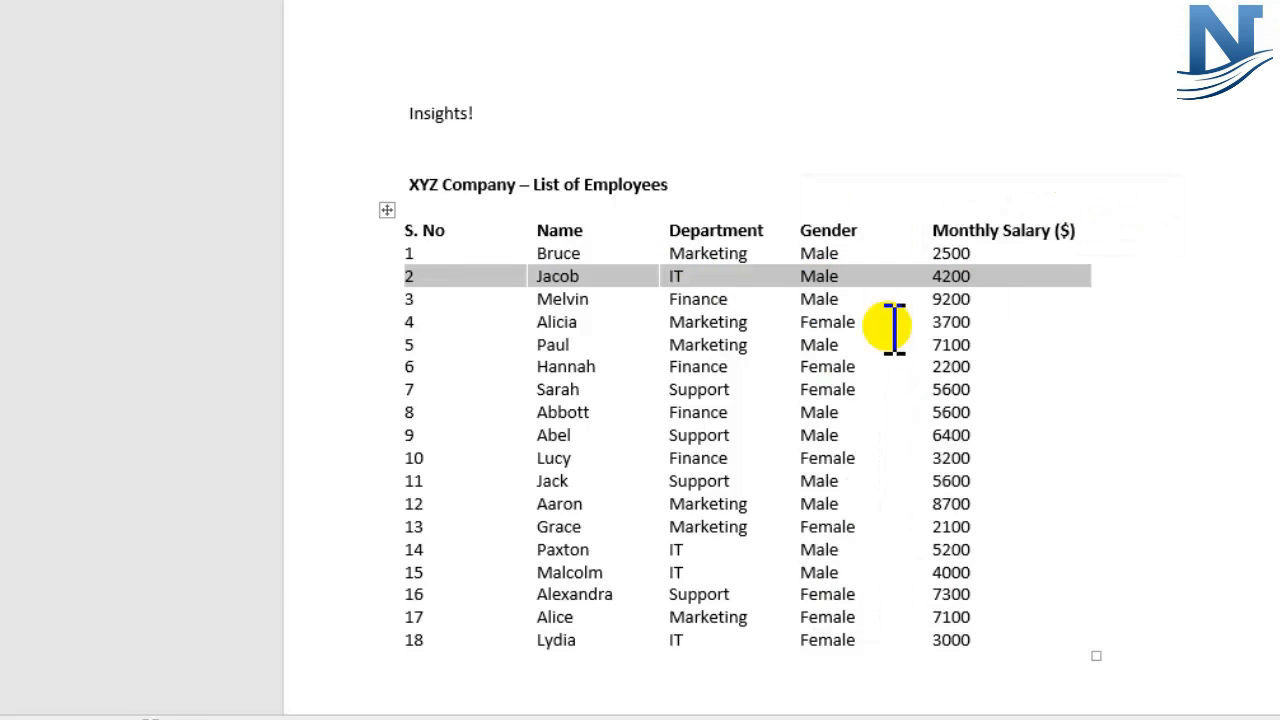
{"action": "key", "text": "alt+Tab"}
{"action": "left_click", "coordinate": [126, 197]}
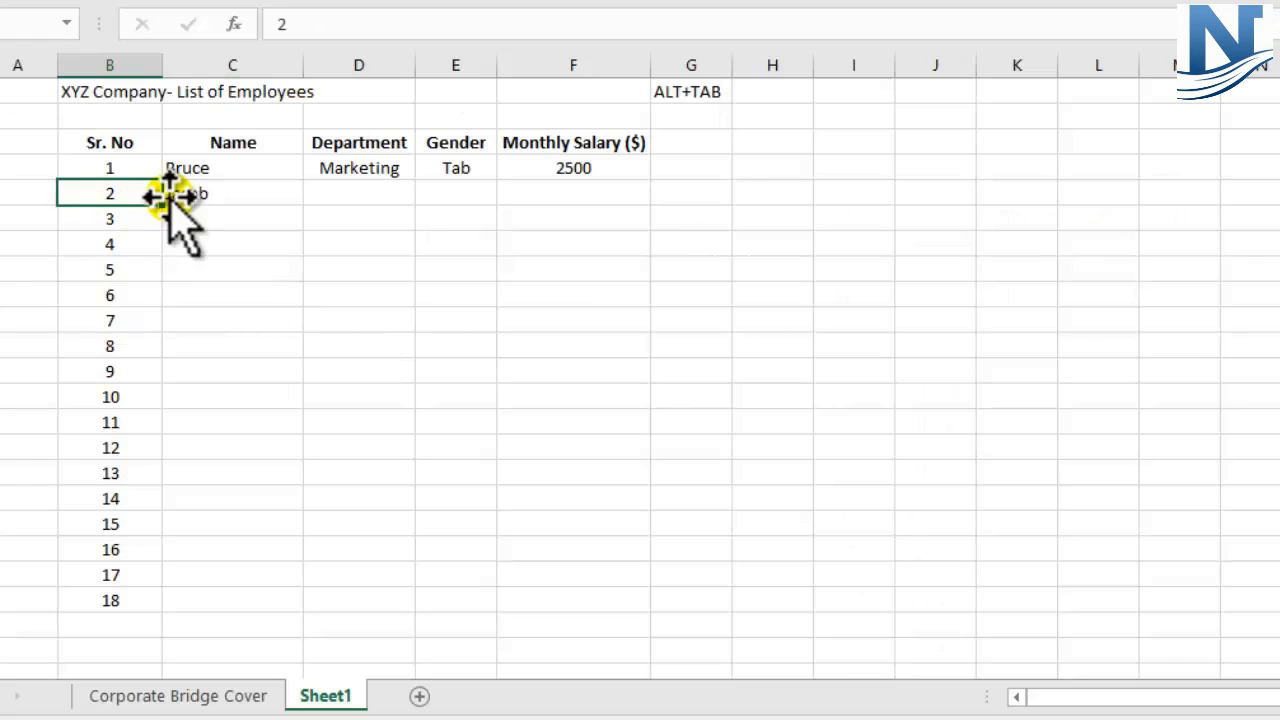
{"action": "right_click", "coordinate": [135, 200]}
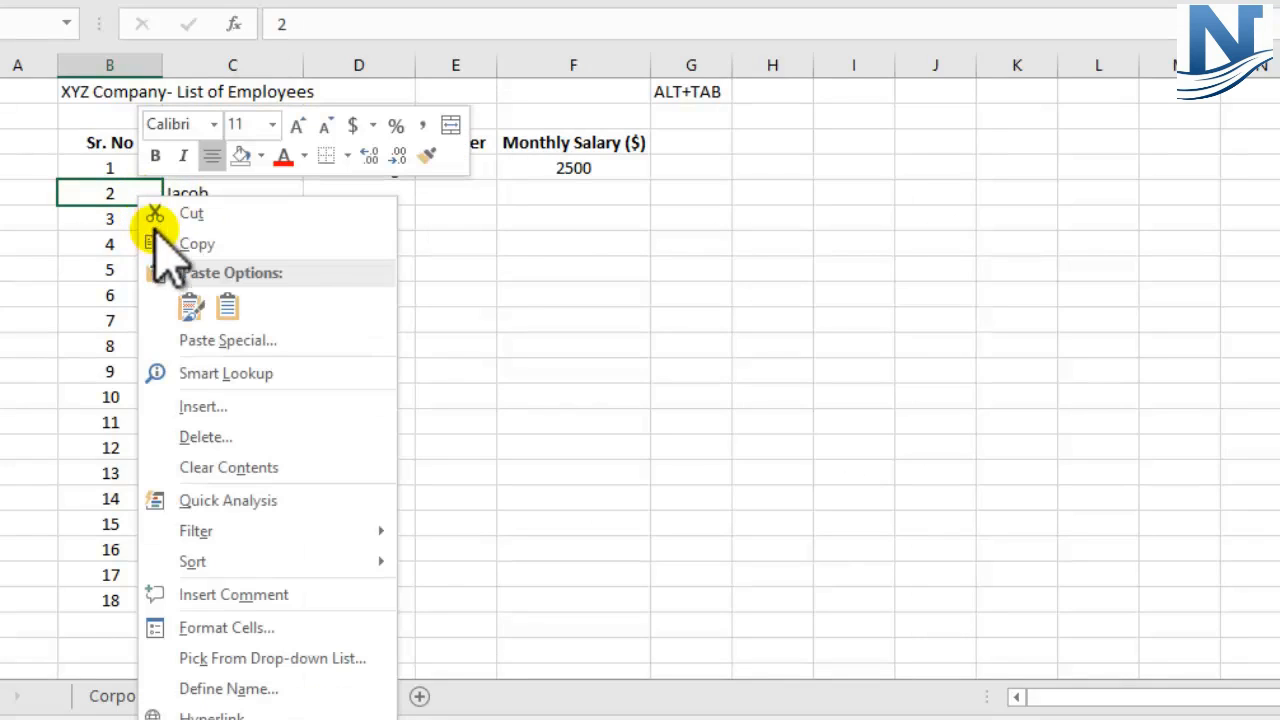
{"action": "left_click", "coordinate": [189, 307]}
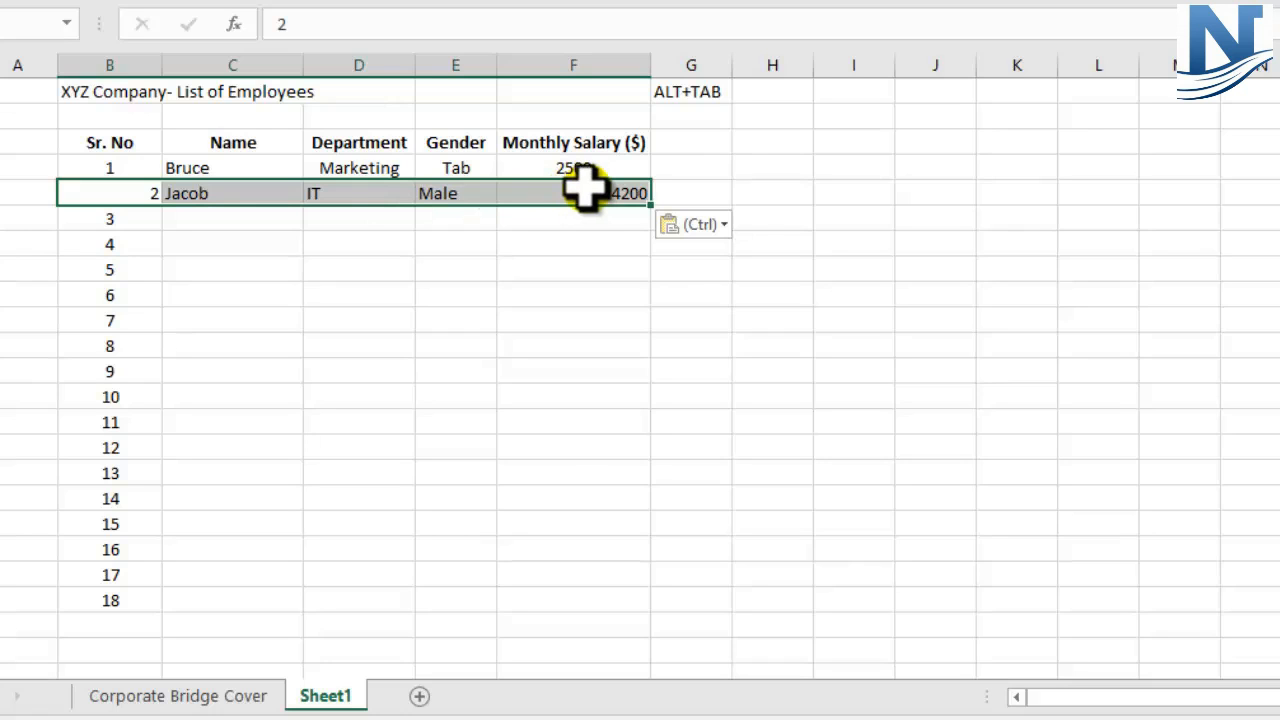
Copy all 18 employee names from the Word table and paste them into C4:C21 of the Excel sheet, then select the pasted names.
{"action": "key", "text": "alt+Tab"}
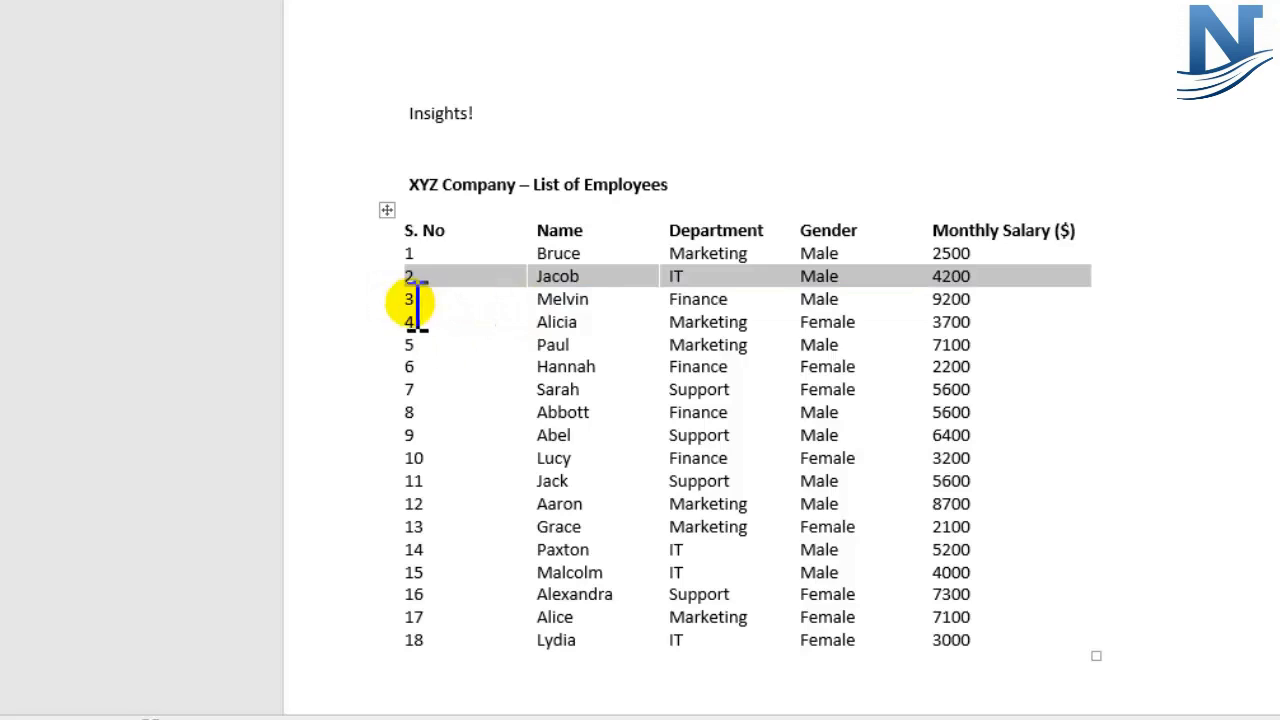
{"action": "left_click", "coordinate": [548, 253]}
{"action": "left_click_drag", "start_coordinate": [544, 255], "coordinate": [588, 635]}
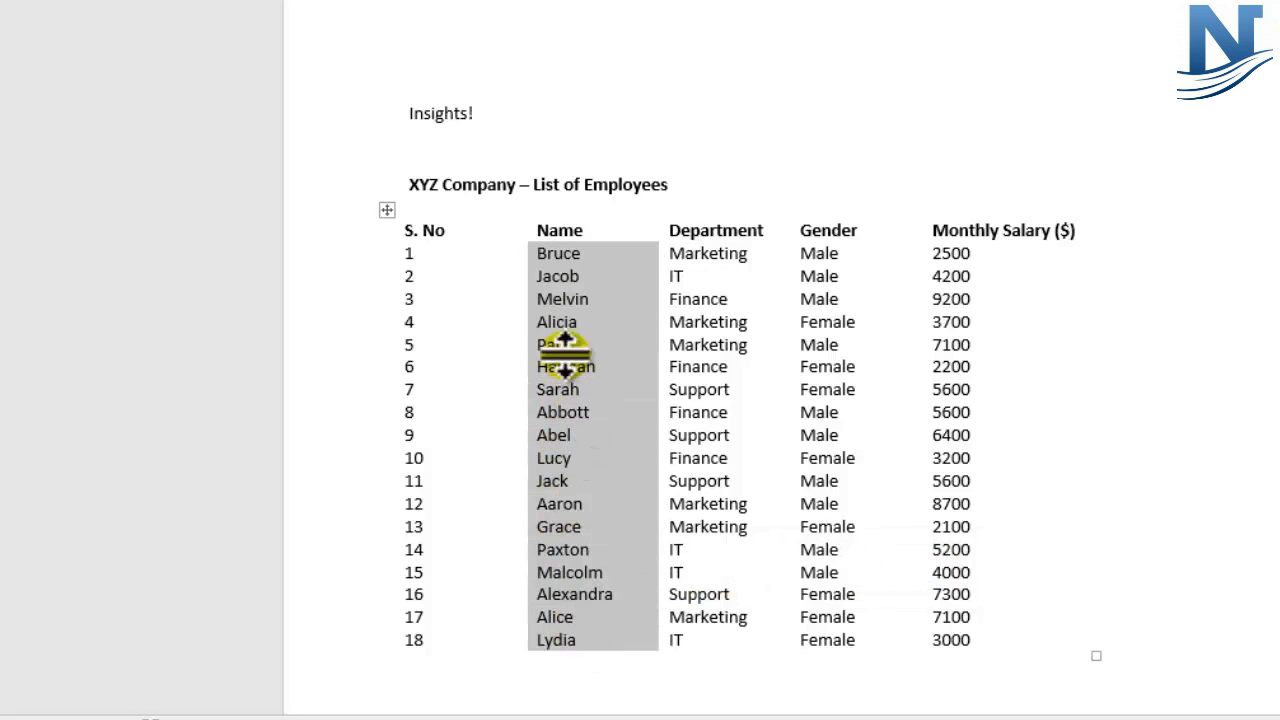
{"action": "right_click", "coordinate": [558, 298]}
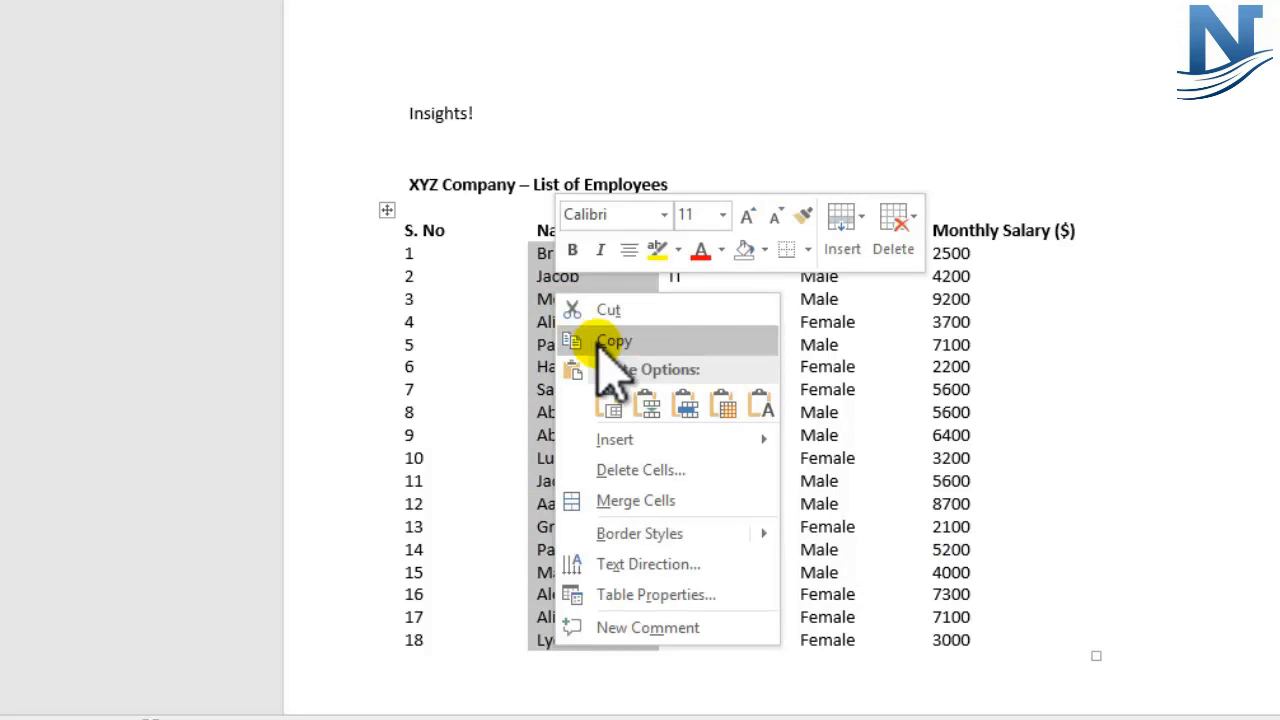
{"action": "left_click", "coordinate": [612, 342]}
{"action": "key", "text": "alt+Tab"}
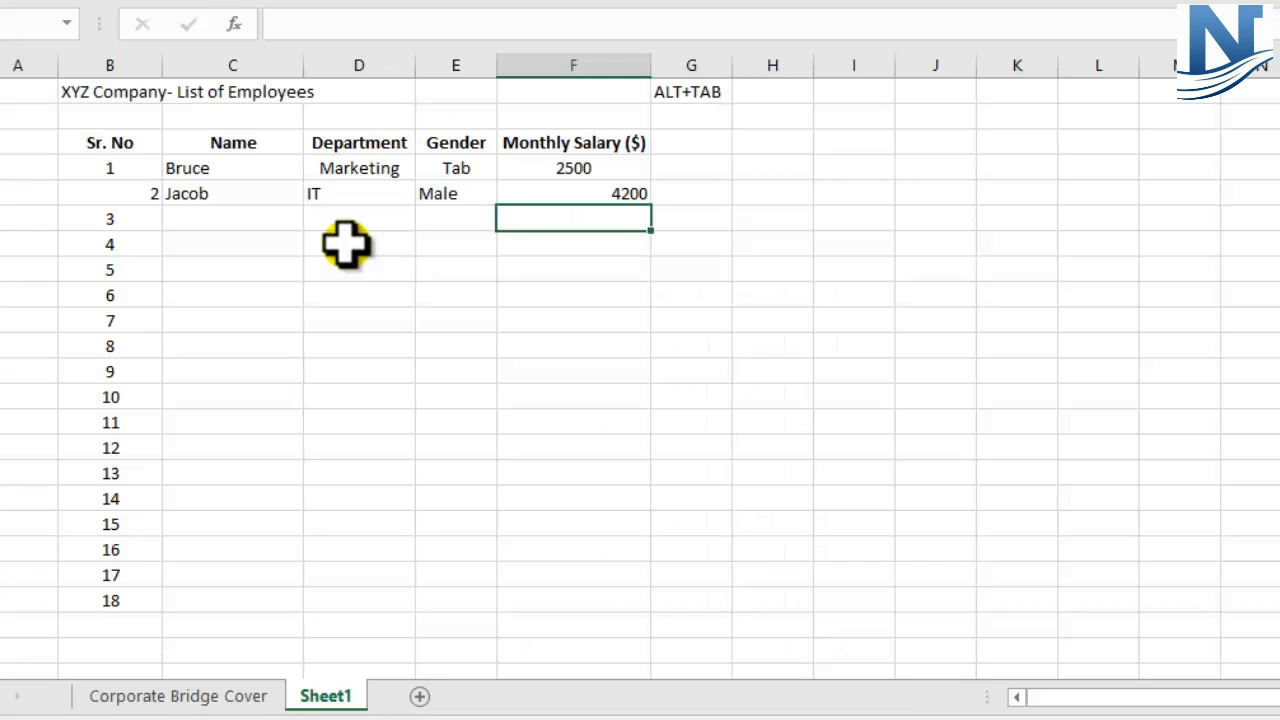
{"action": "left_click", "coordinate": [191, 168]}
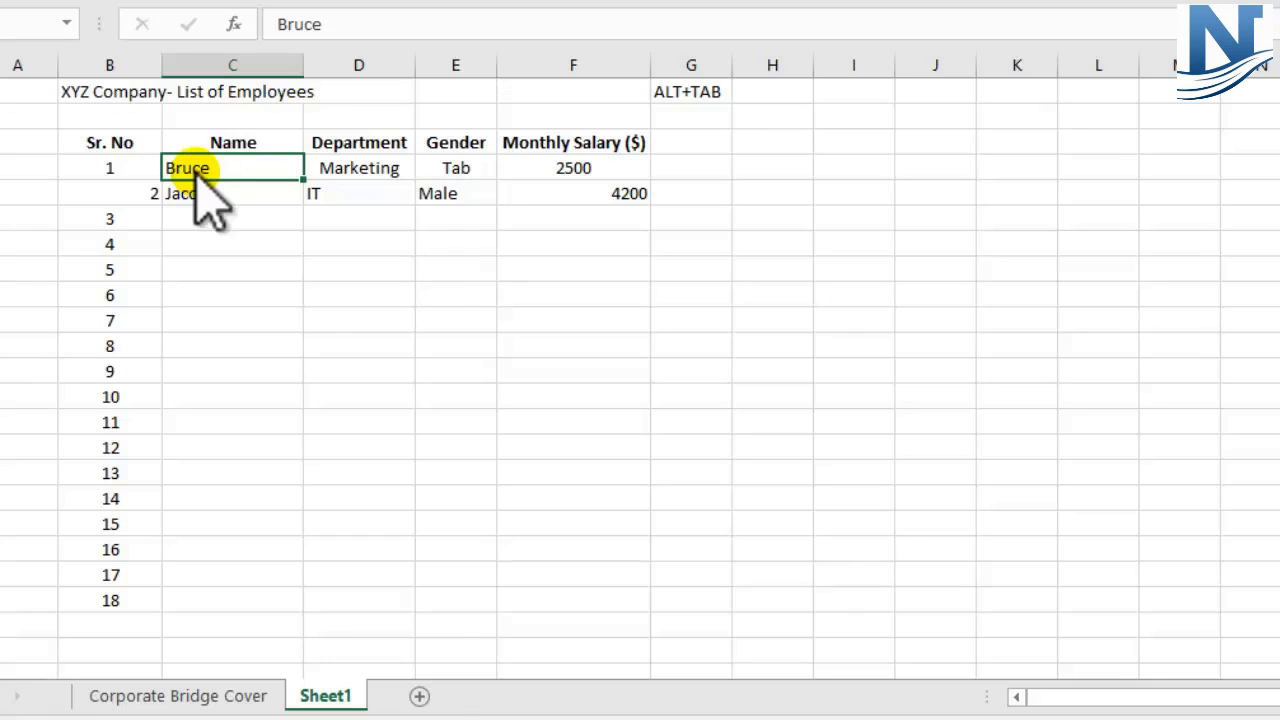
{"action": "right_click", "coordinate": [200, 180]}
{"action": "left_click", "coordinate": [249, 283]}
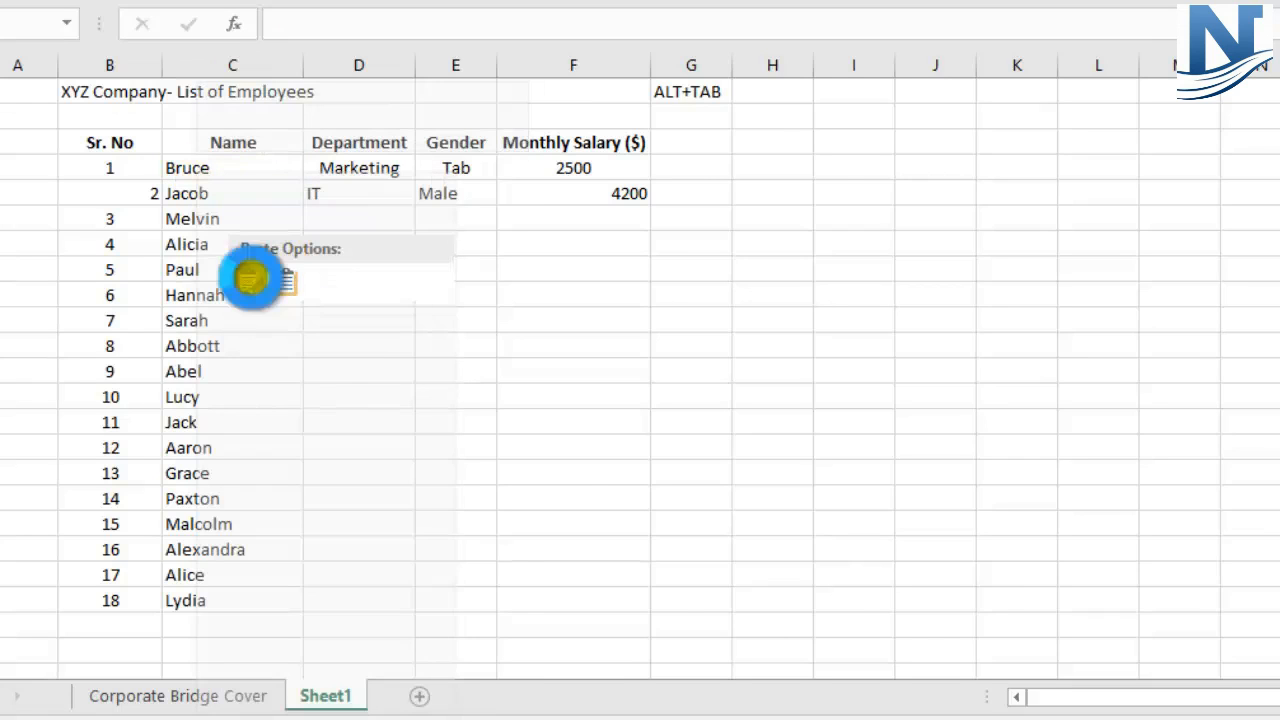
{"action": "left_click", "coordinate": [440, 400]}
{"action": "left_click_drag", "start_coordinate": [205, 168], "coordinate": [244, 603]}
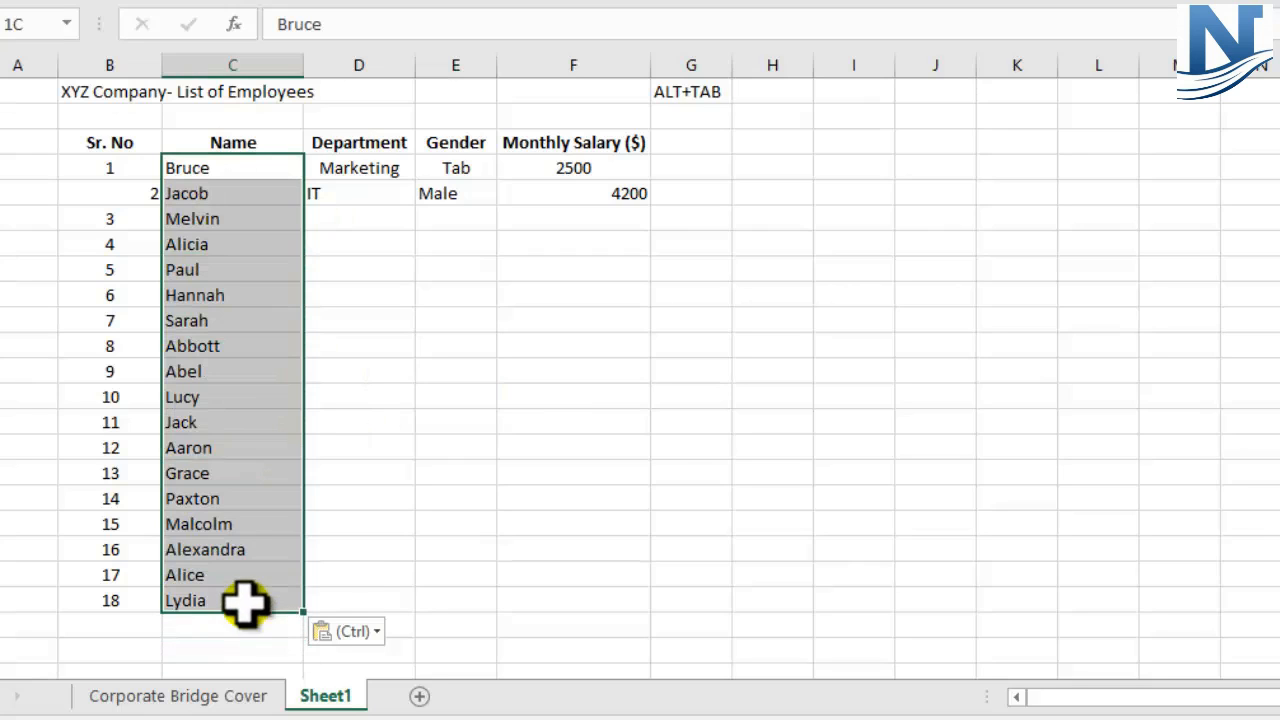
Enter "Row", "Columns" and "Table" in cells L5, L6 and L7 of the Excel sheet.
{"action": "left_click", "coordinate": [1078, 195]}
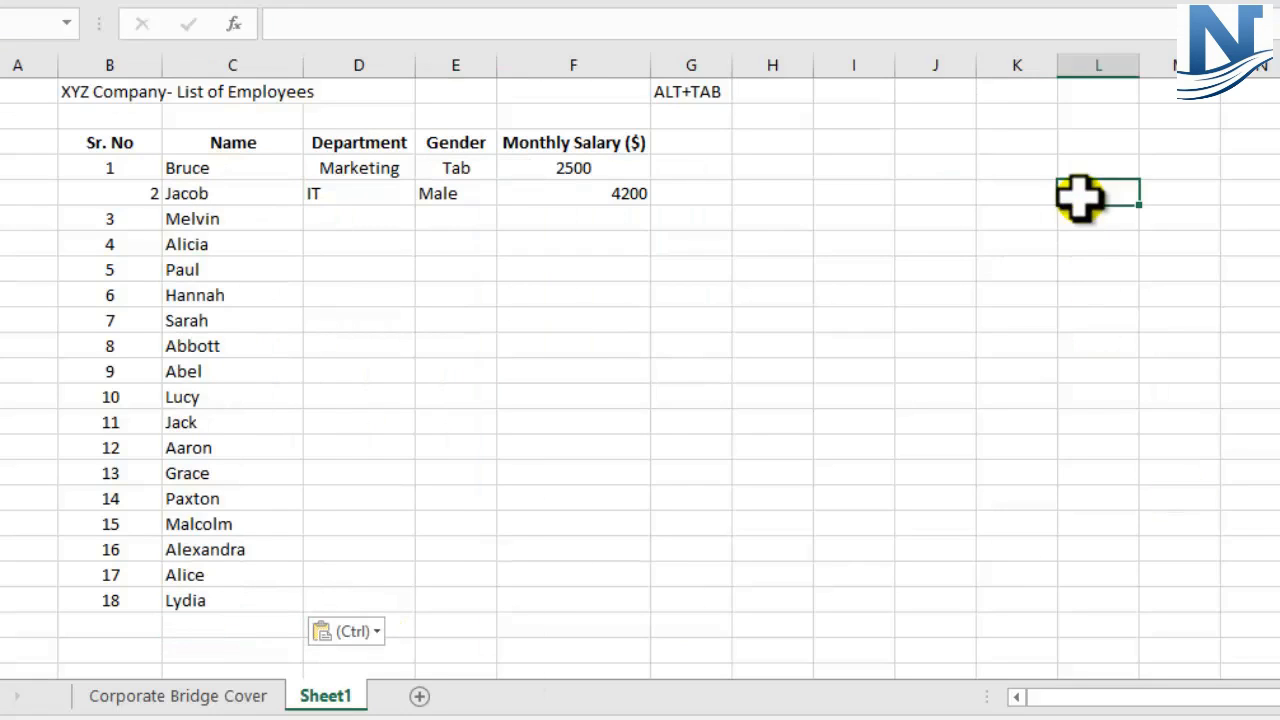
{"action": "double_click", "coordinate": [1087, 198]}
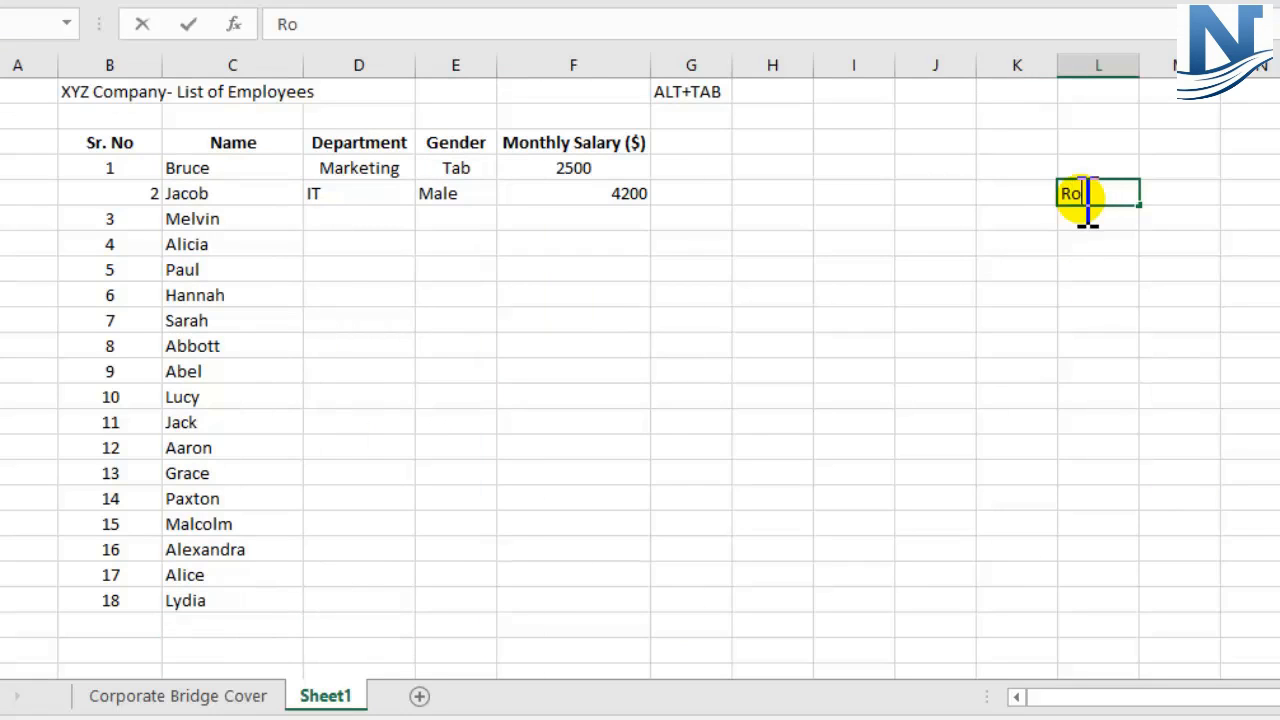
{"action": "key", "text": "ctrl+Return"}
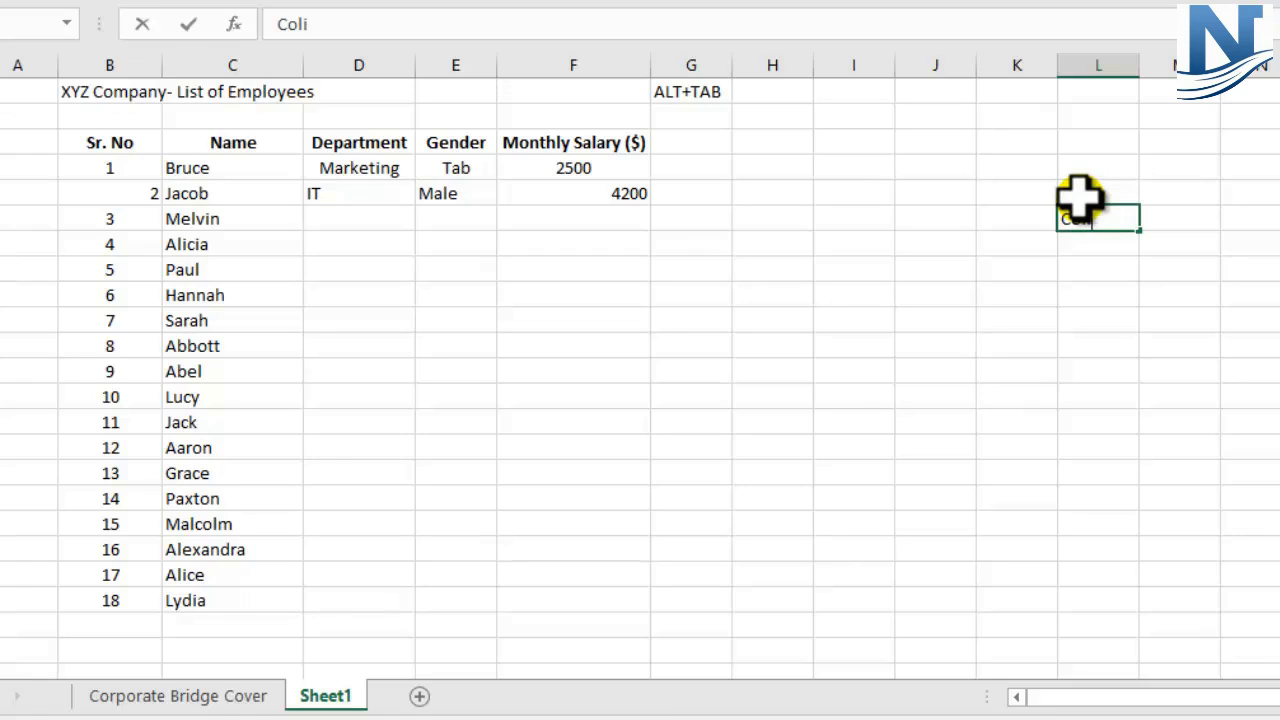
{"action": "left_click", "coordinate": [1095, 245]}
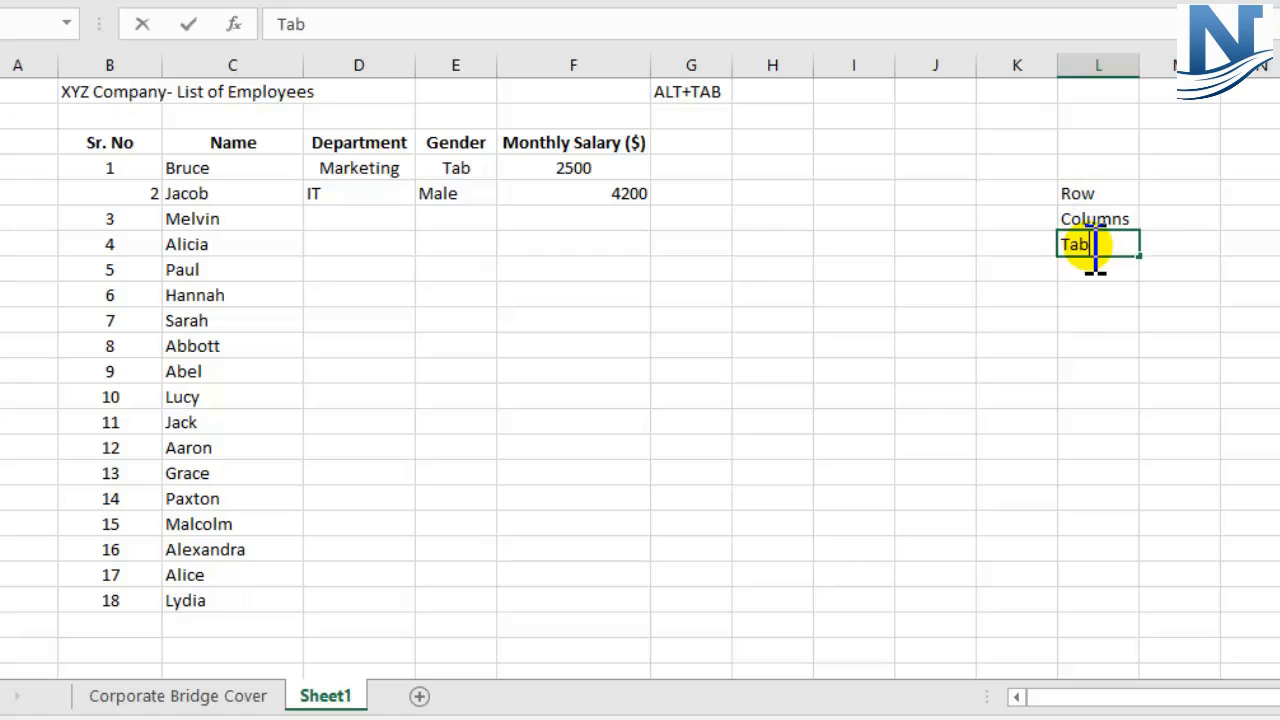
{"action": "key", "text": "Return"}
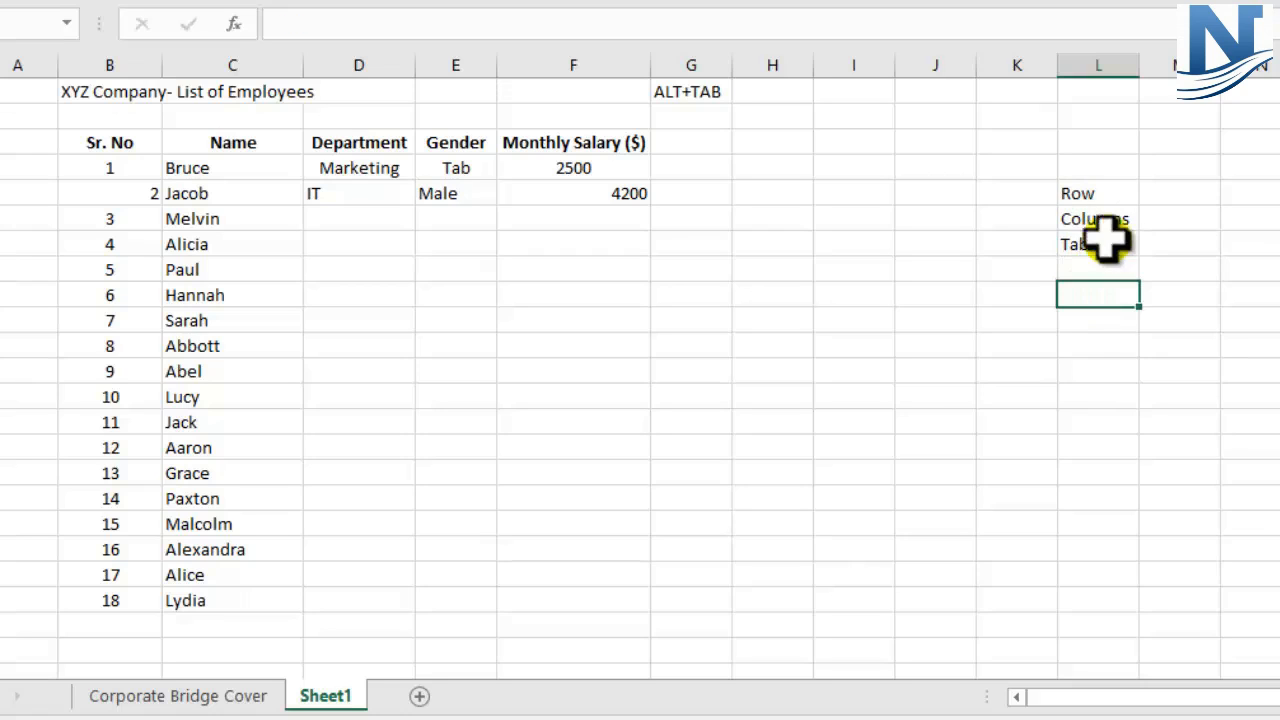
{"action": "left_click", "coordinate": [1100, 243]}
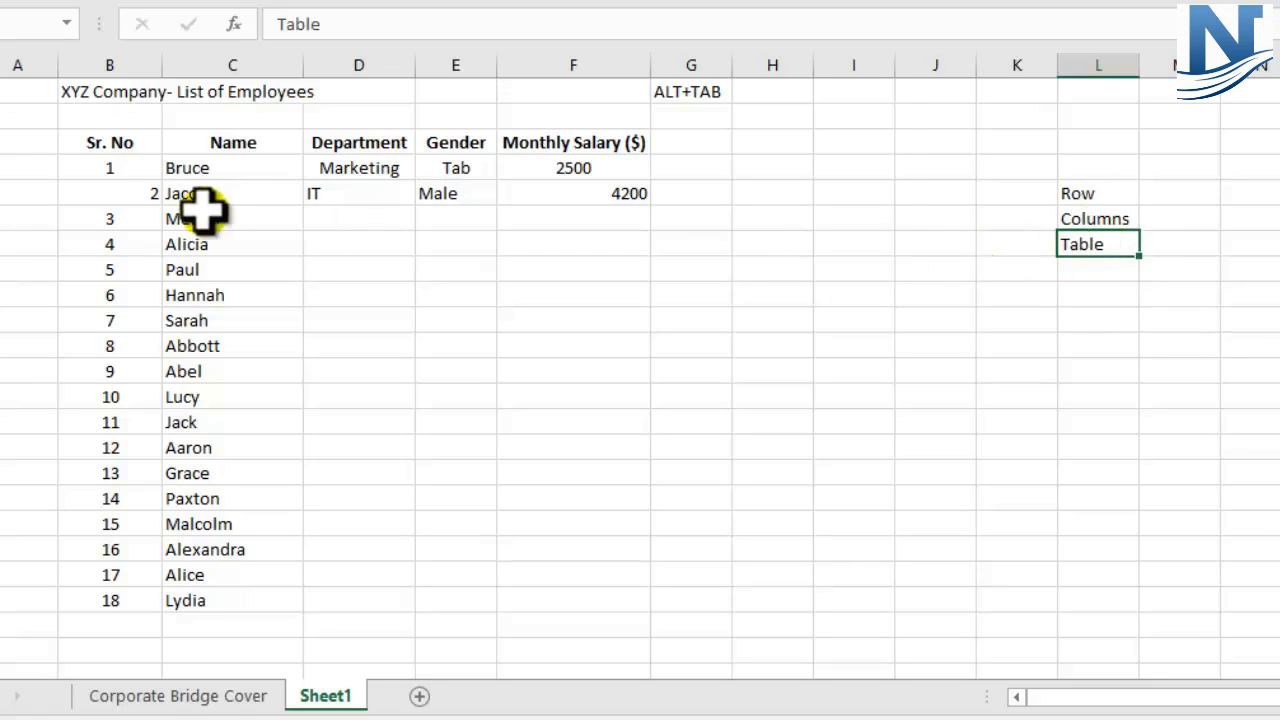
{"action": "left_click", "coordinate": [168, 169]}
{"action": "left_click", "coordinate": [177, 216]}
{"action": "left_click", "coordinate": [180, 270]}
{"action": "left_click", "coordinate": [184, 317]}
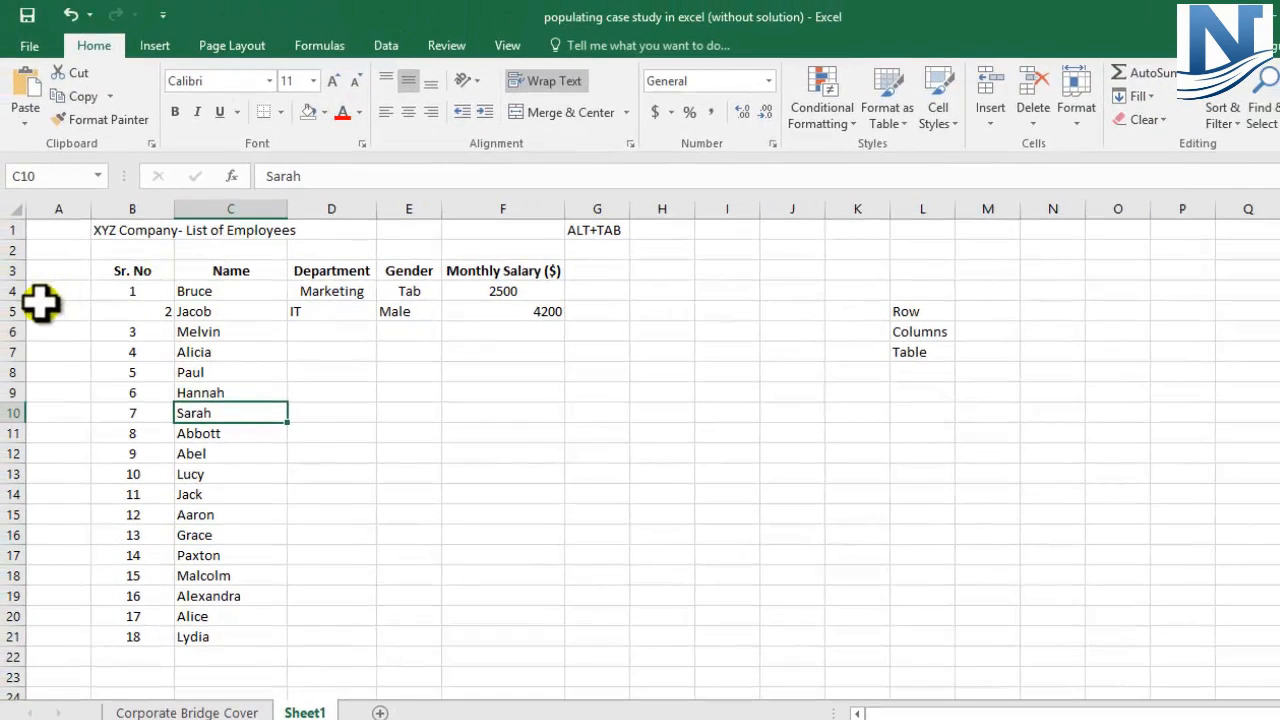
{"action": "left_click", "coordinate": [14, 291]}
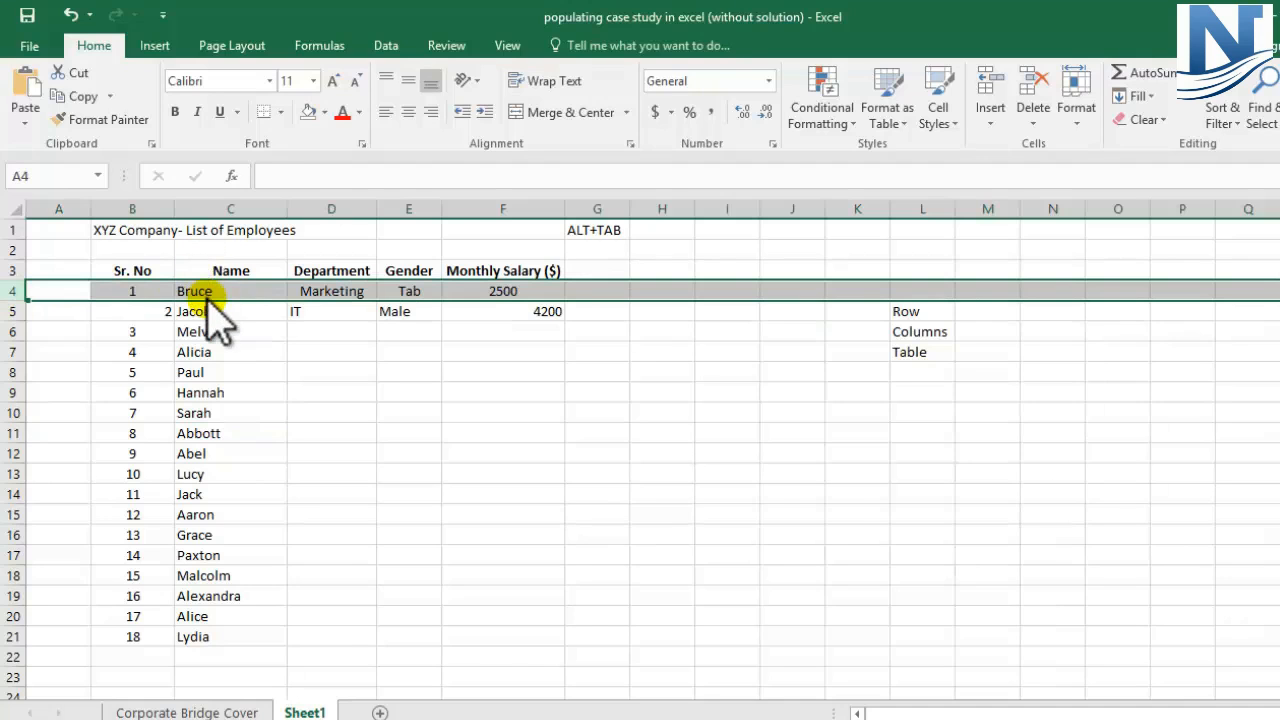
Copy the entire employee table from the Word document and paste it at B3 of the Excel sheet, keeping source formatting.
{"action": "key", "text": "alt+Tab"}
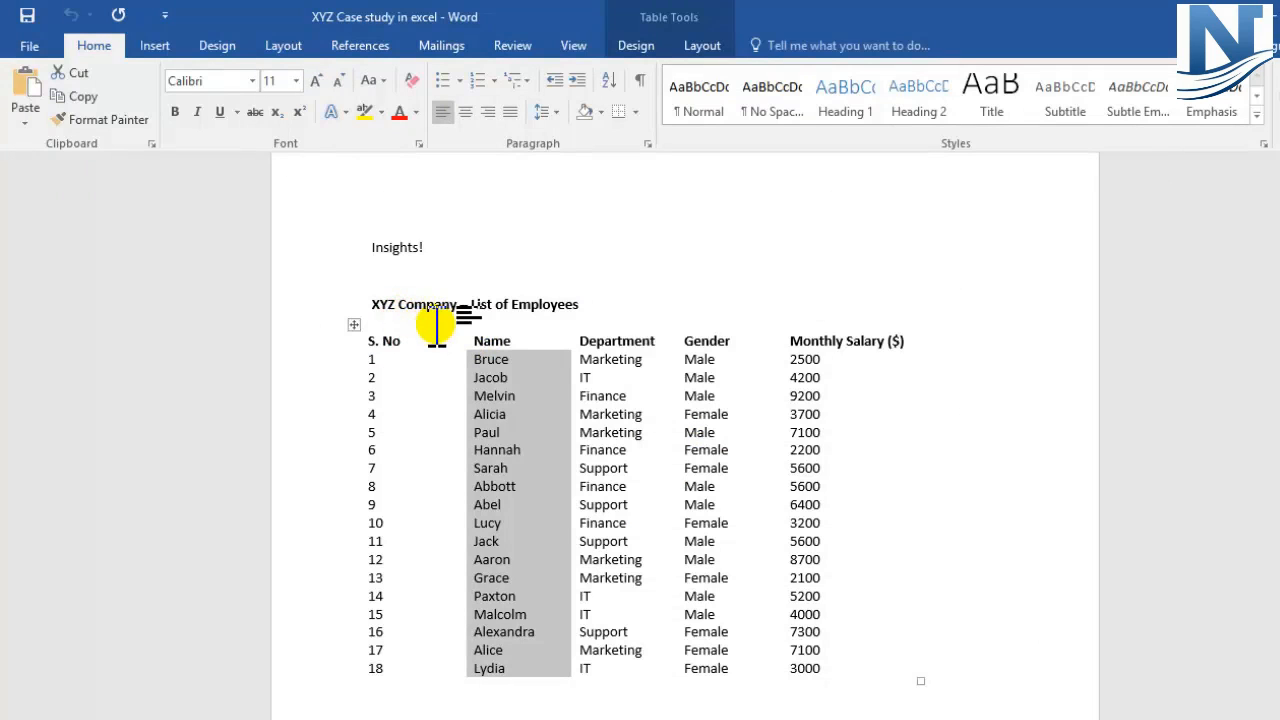
{"action": "left_click", "coordinate": [436, 322]}
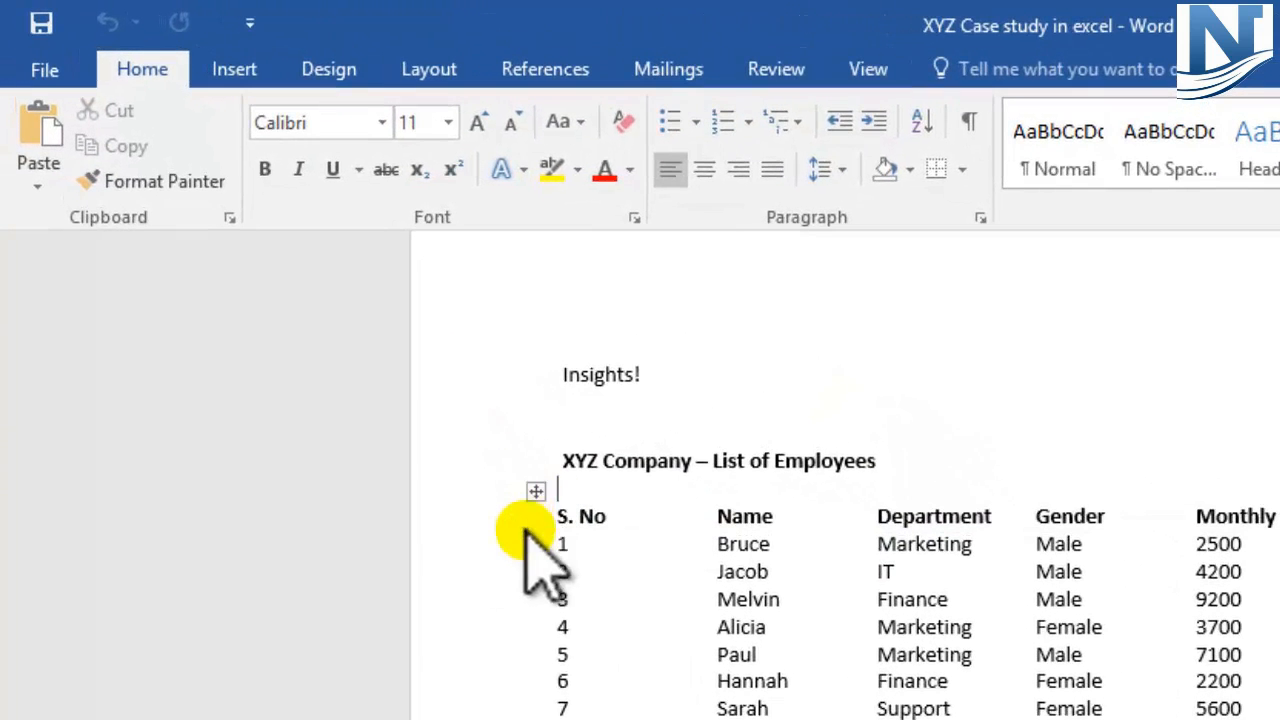
{"action": "left_click", "coordinate": [536, 491]}
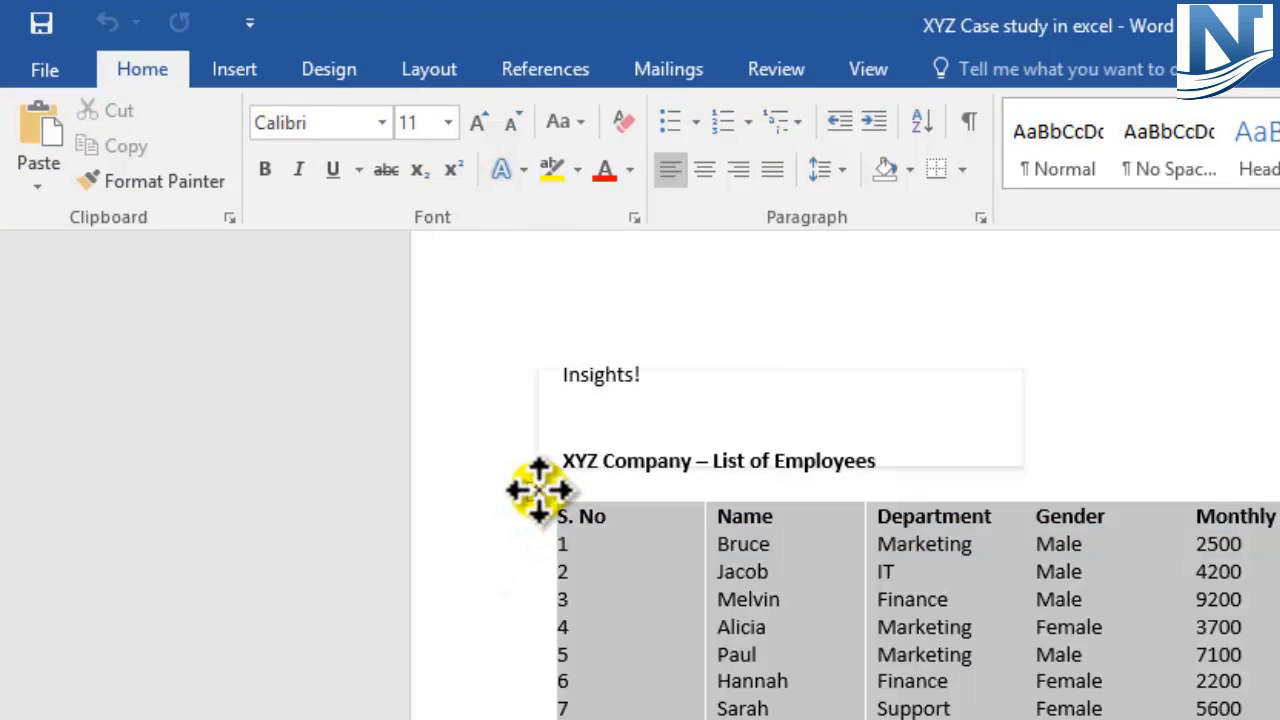
{"action": "right_click", "coordinate": [540, 490]}
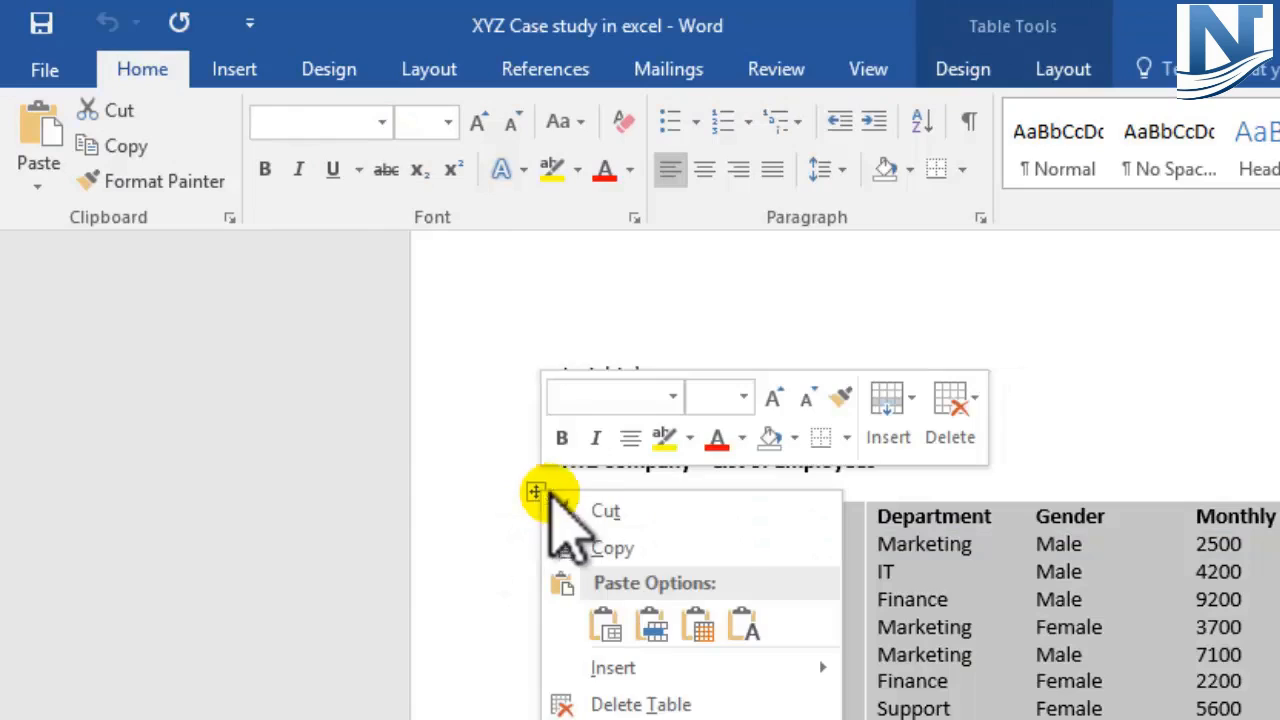
{"action": "left_click", "coordinate": [636, 545]}
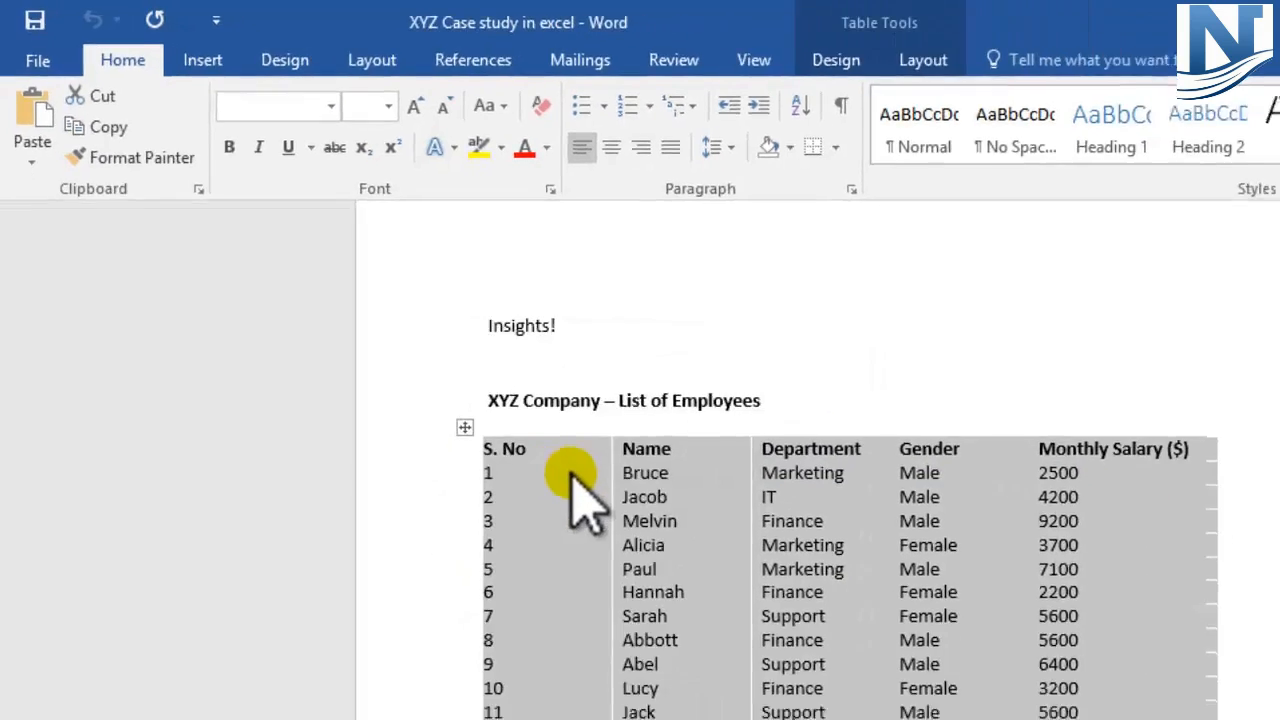
{"action": "key", "text": "alt+Tab"}
{"action": "left_click", "coordinate": [128, 296]}
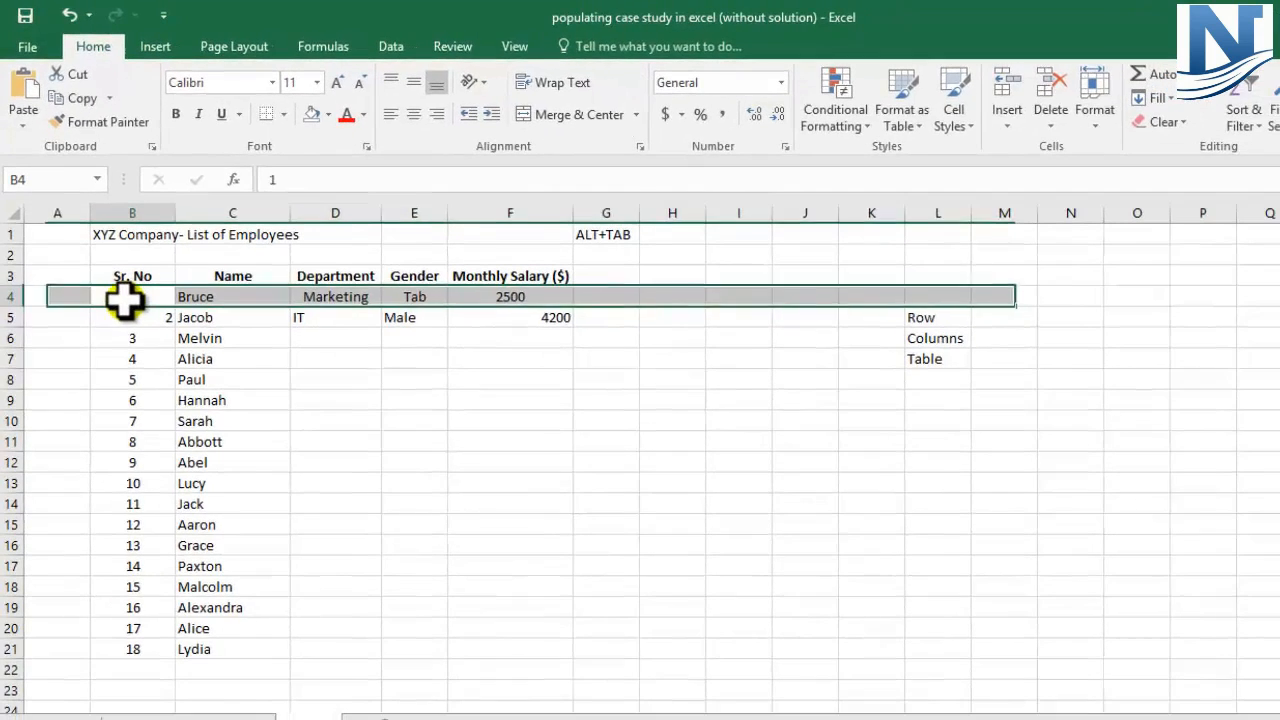
{"action": "left_click", "coordinate": [133, 280]}
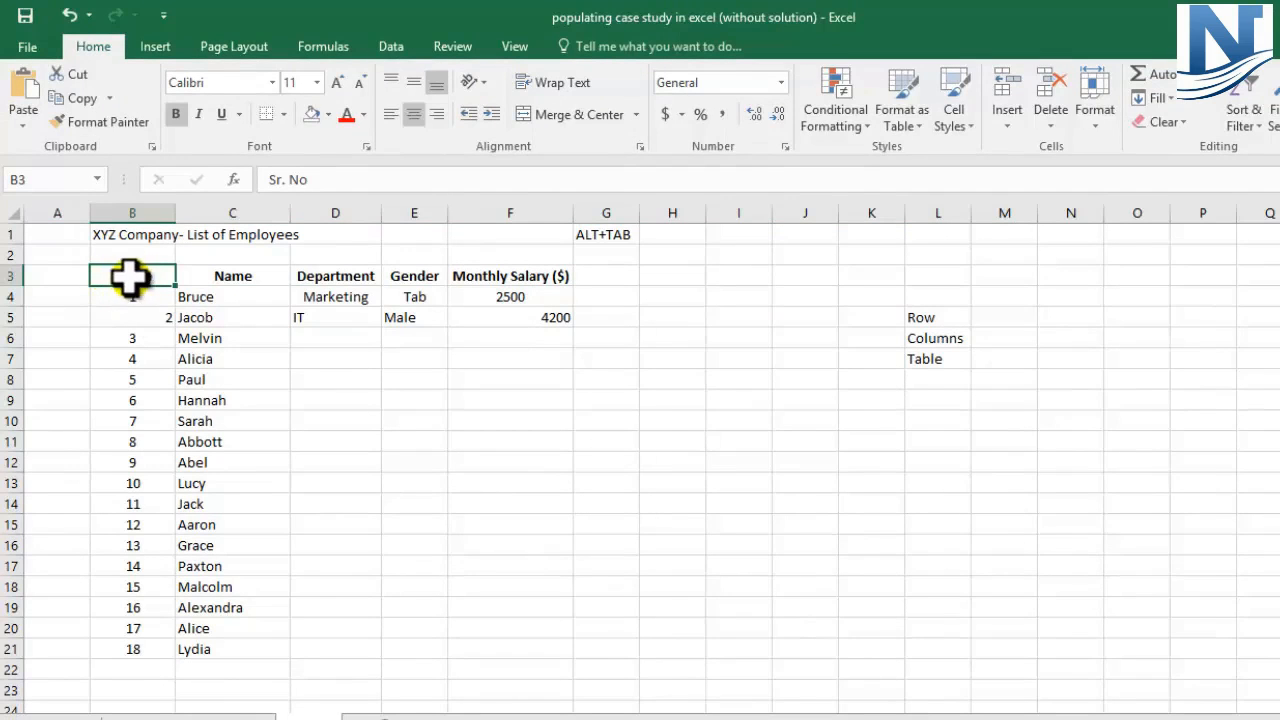
{"action": "right_click", "coordinate": [131, 278]}
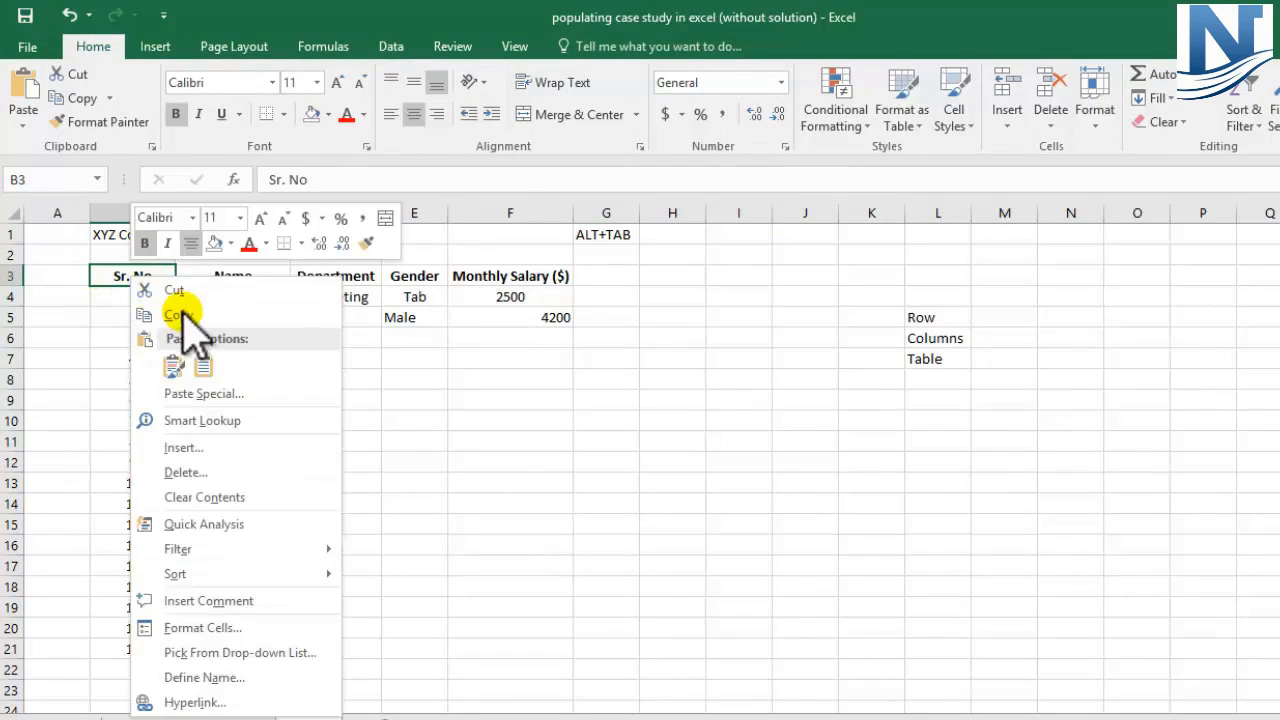
{"action": "left_click", "coordinate": [174, 368]}
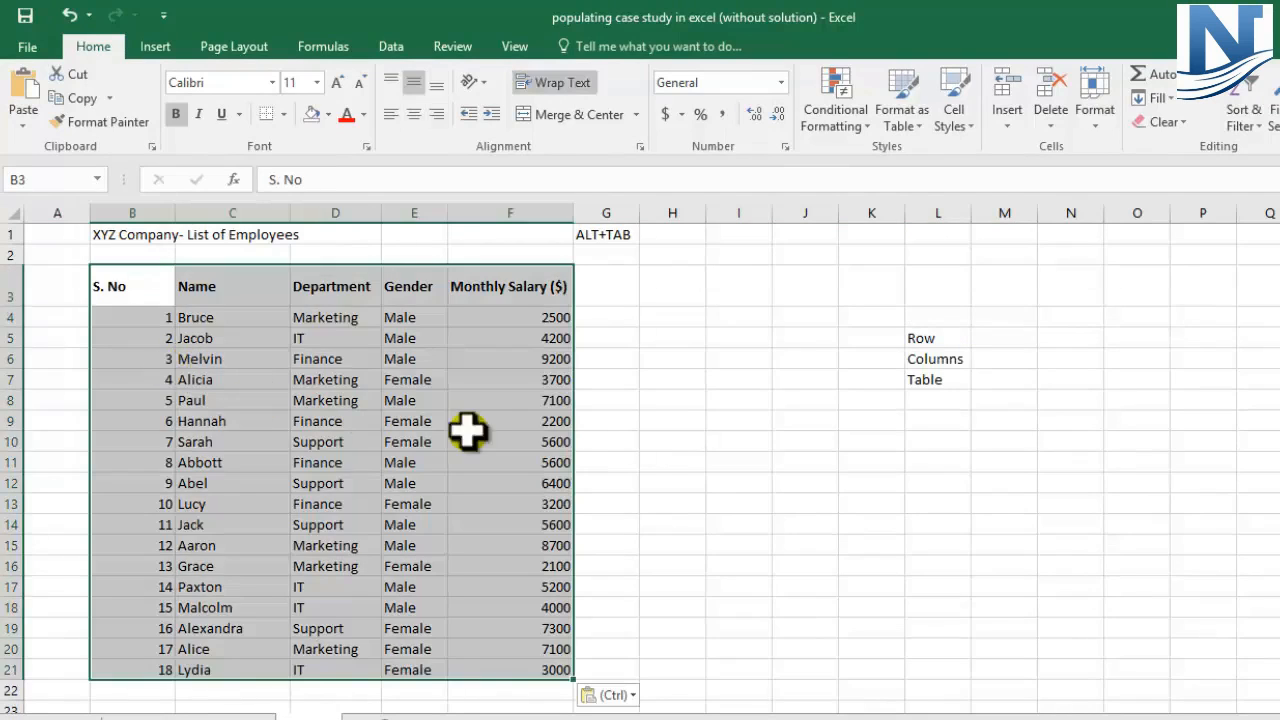
{"action": "left_click", "coordinate": [657, 482]}
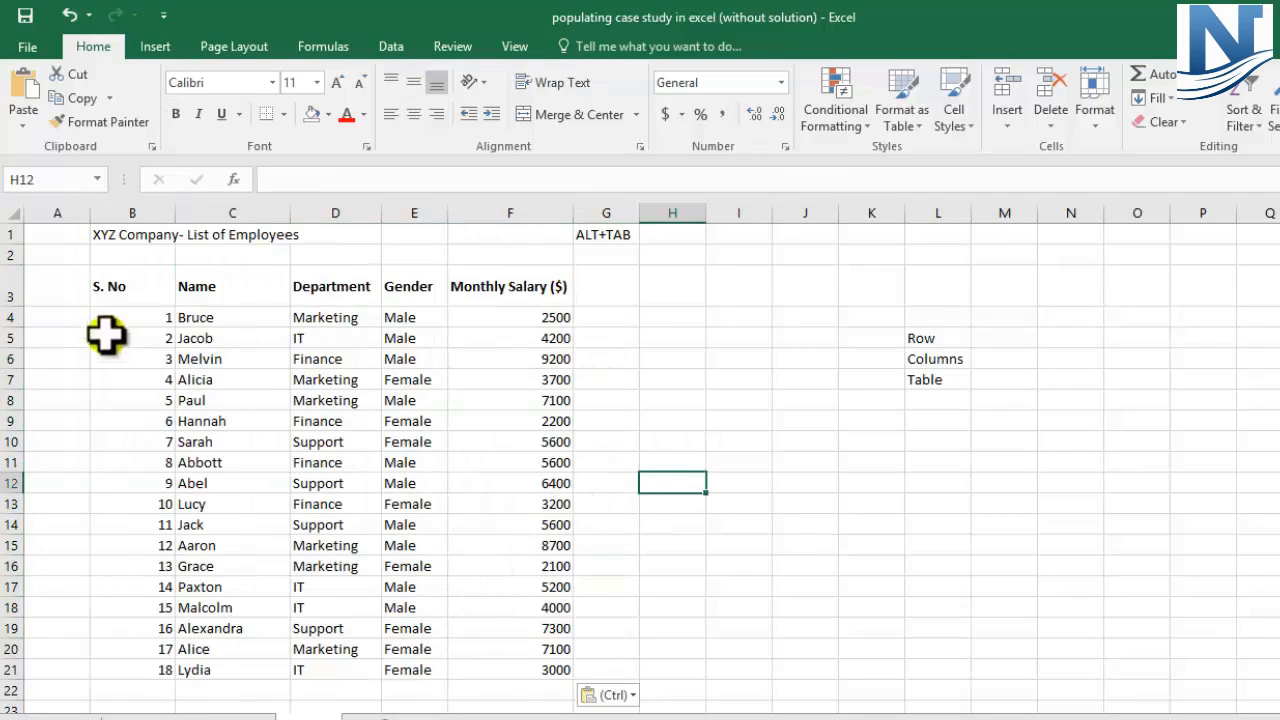
Examine the paste options offered for the pasted employee table, then switch back to the Word document.
{"action": "left_click", "coordinate": [615, 697]}
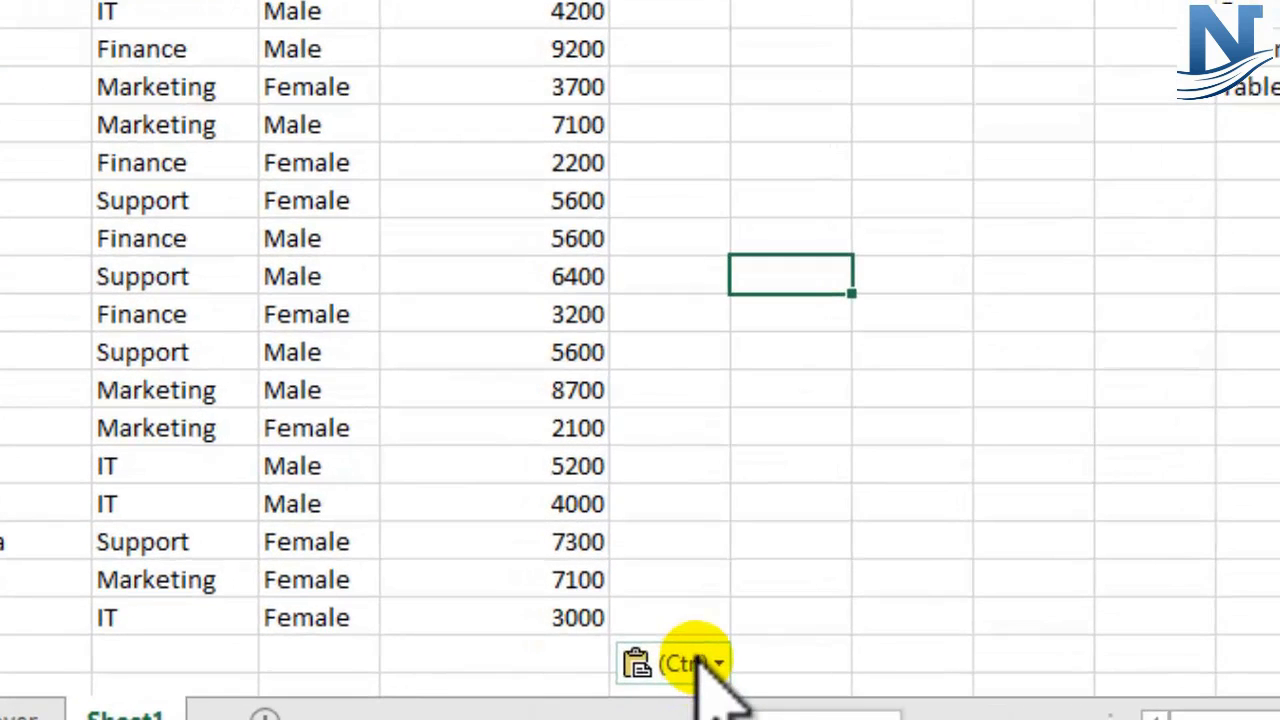
{"action": "left_click", "coordinate": [705, 665]}
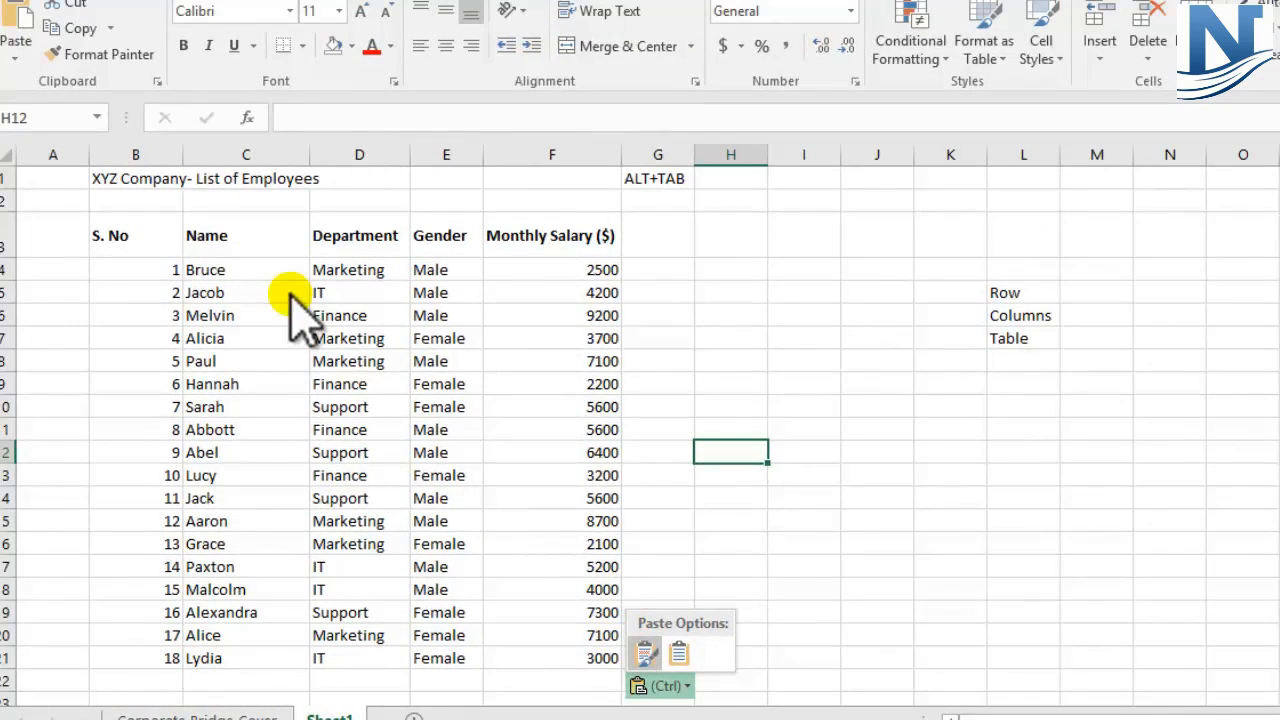
{"action": "key", "text": "alt+Tab"}
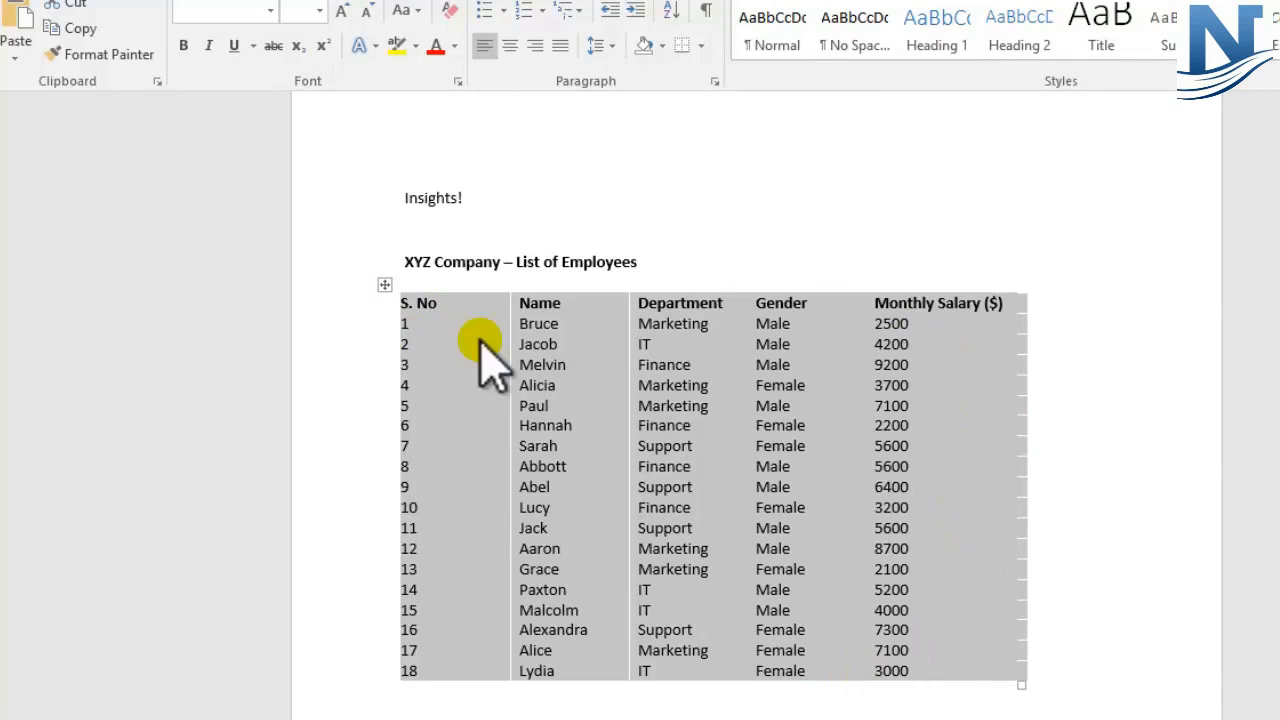
Switch back to Excel and change the pasted employee table to match the destination formatting.
{"action": "key", "text": "alt+Tab"}
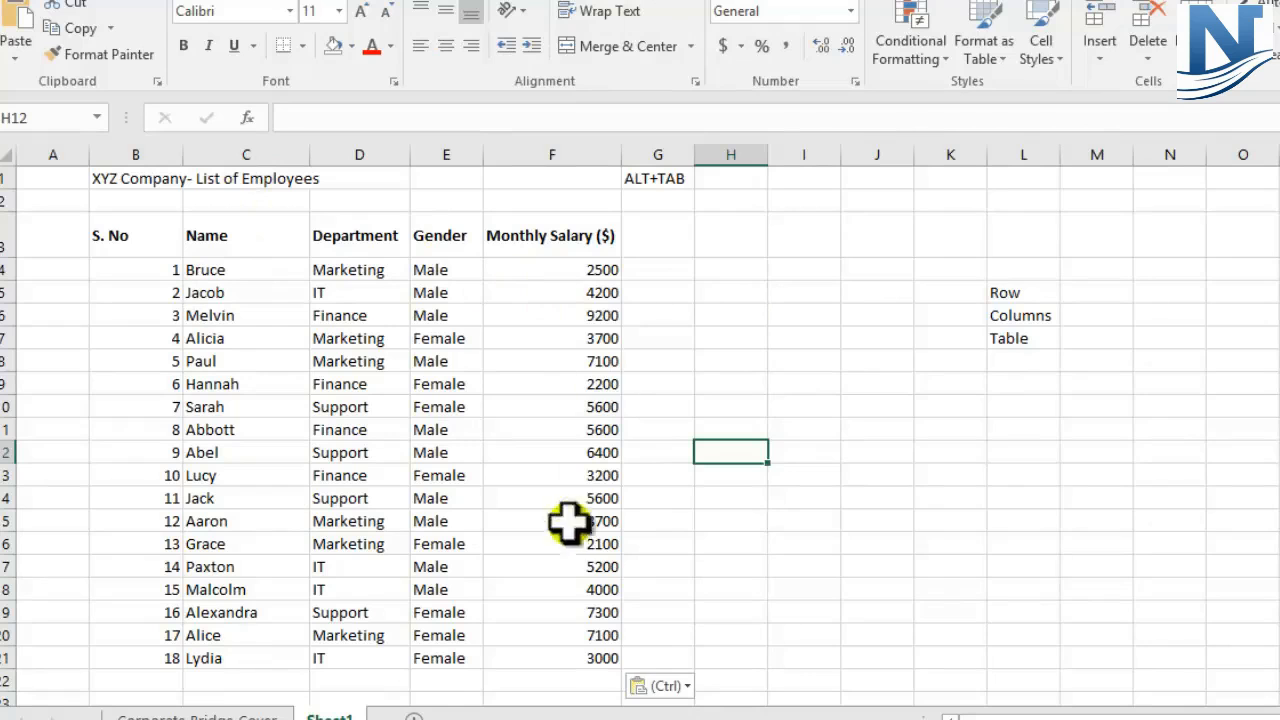
{"action": "left_click", "coordinate": [668, 688]}
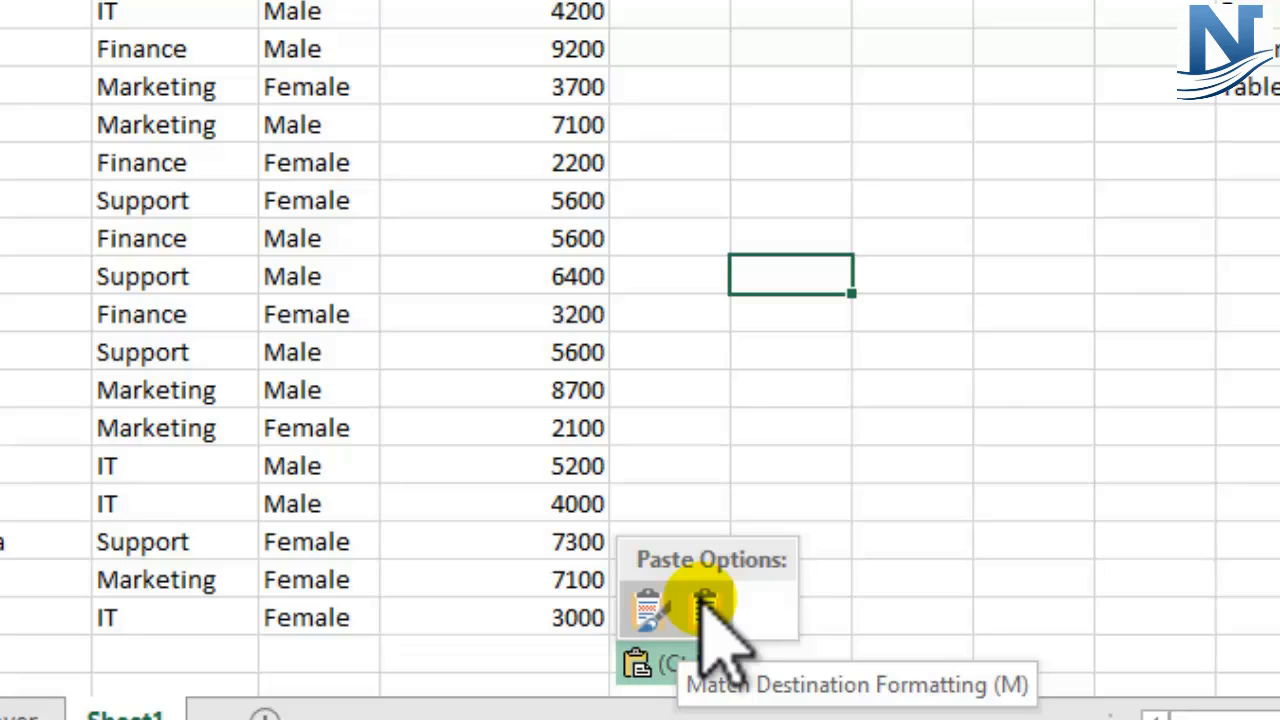
{"action": "left_click", "coordinate": [706, 605]}
{"action": "left_click", "coordinate": [112, 88]}
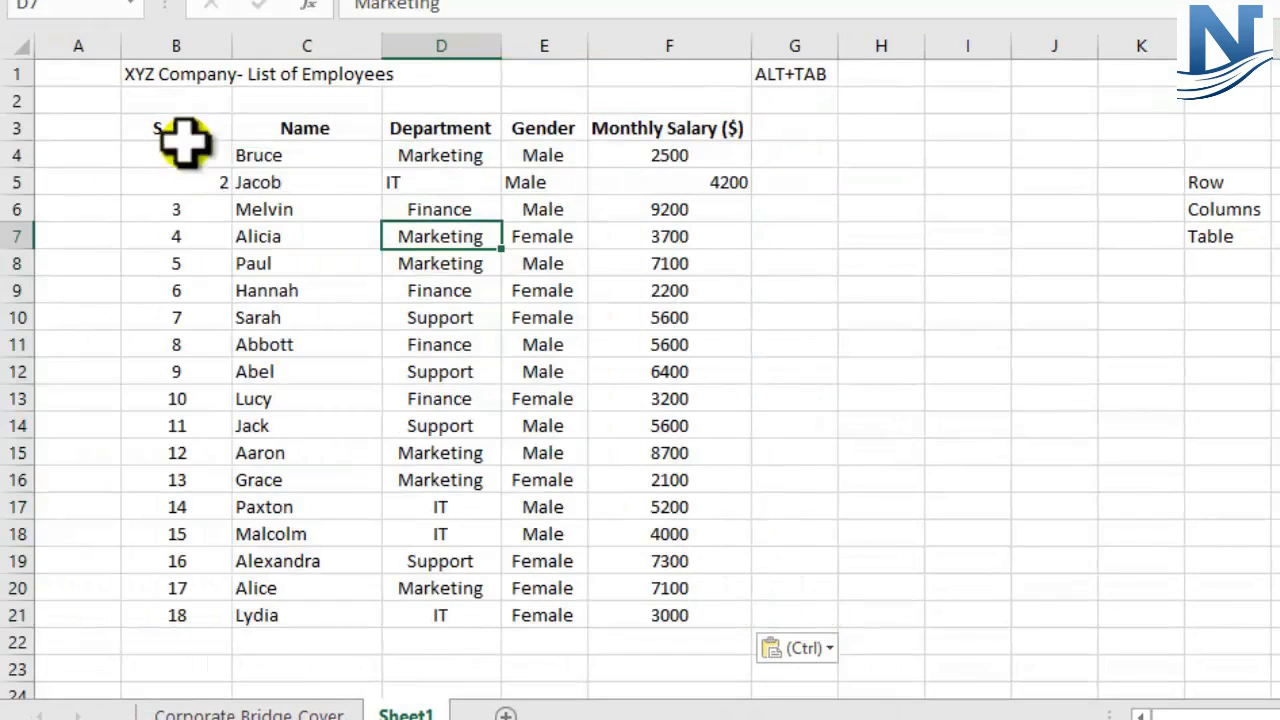
Compare the pasted table's formatting with the original Word table, and view the paste options available for cell I7 in Excel.
{"action": "left_click", "coordinate": [210, 184]}
{"action": "left_click", "coordinate": [238, 184]}
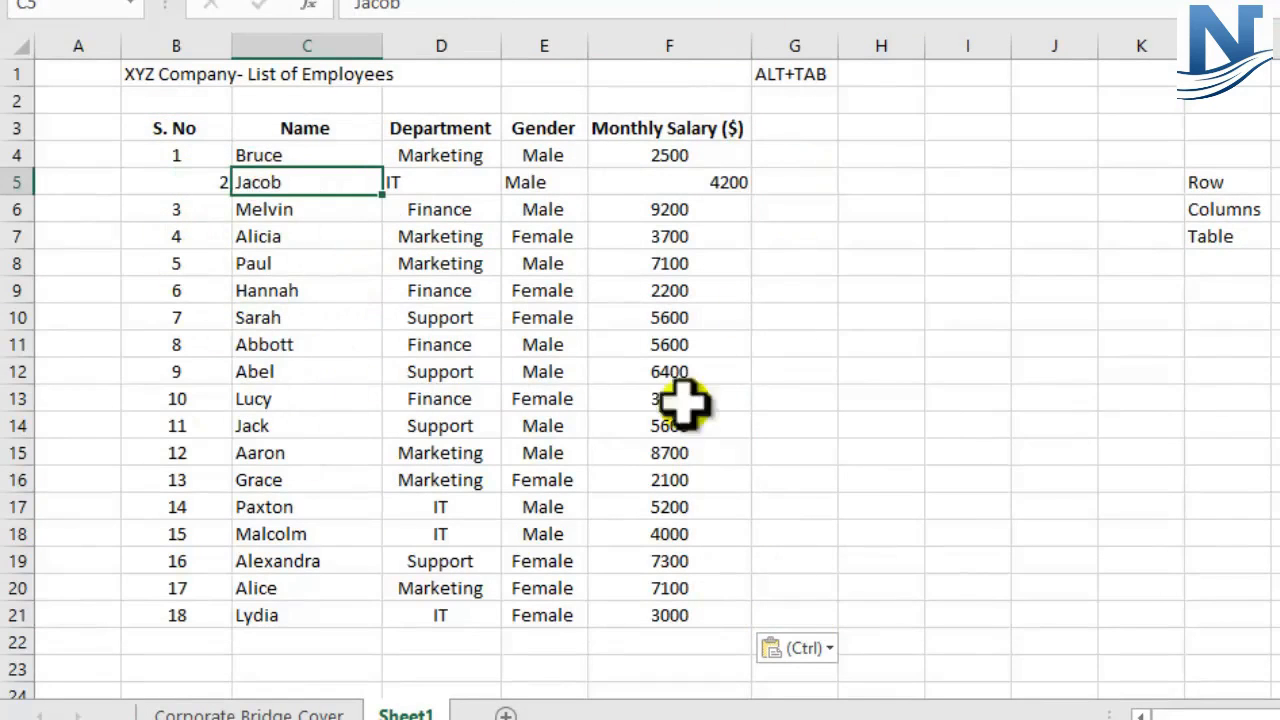
{"action": "left_click", "coordinate": [442, 390]}
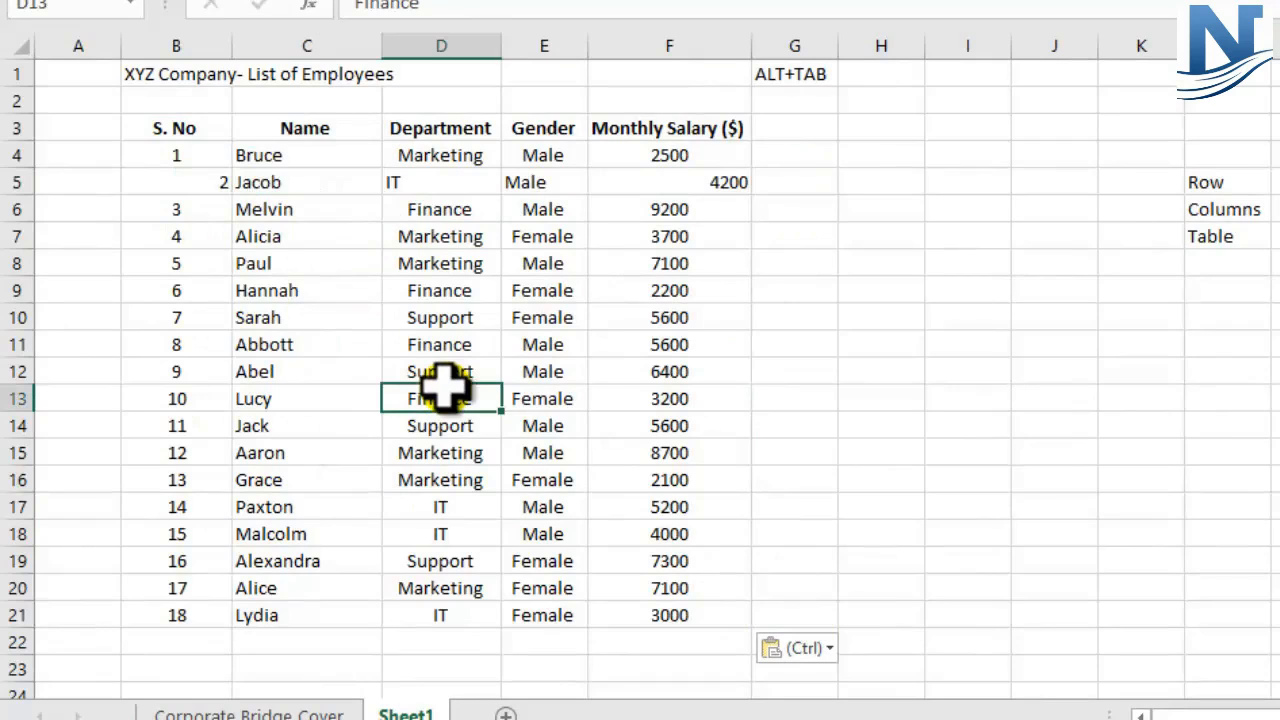
{"action": "left_click", "coordinate": [358, 292]}
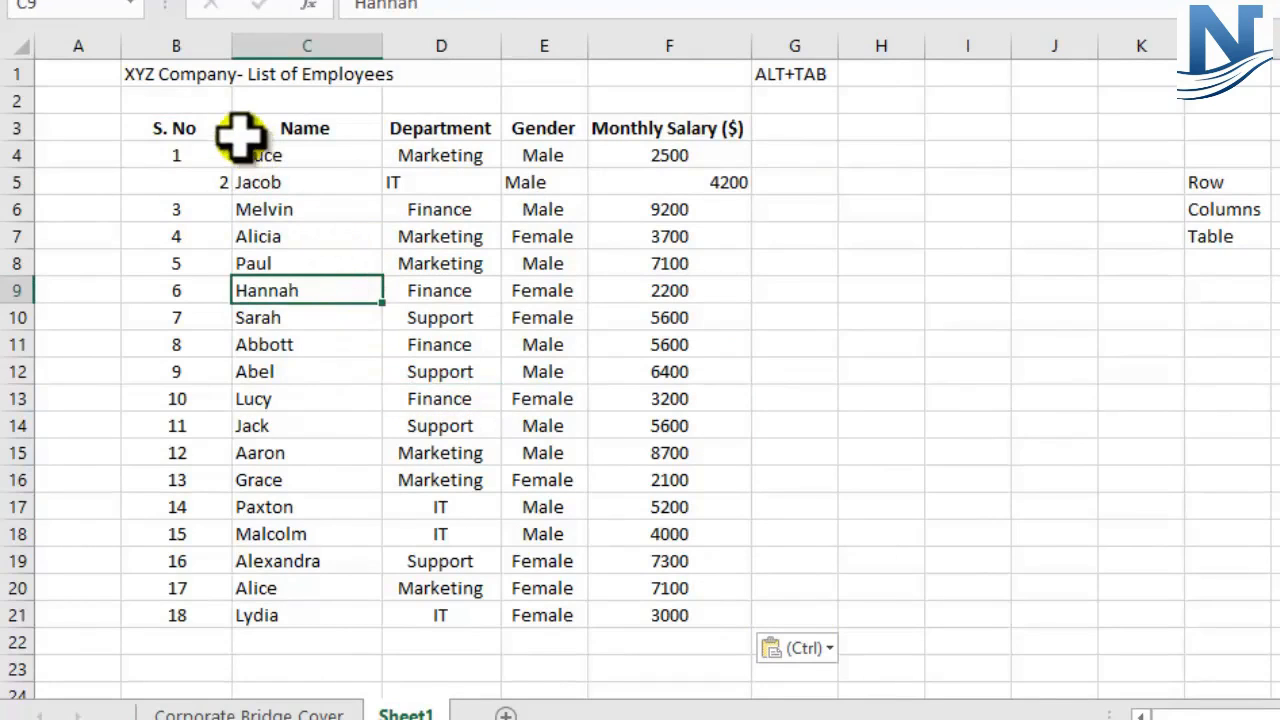
{"action": "key", "text": "alt+Tab"}
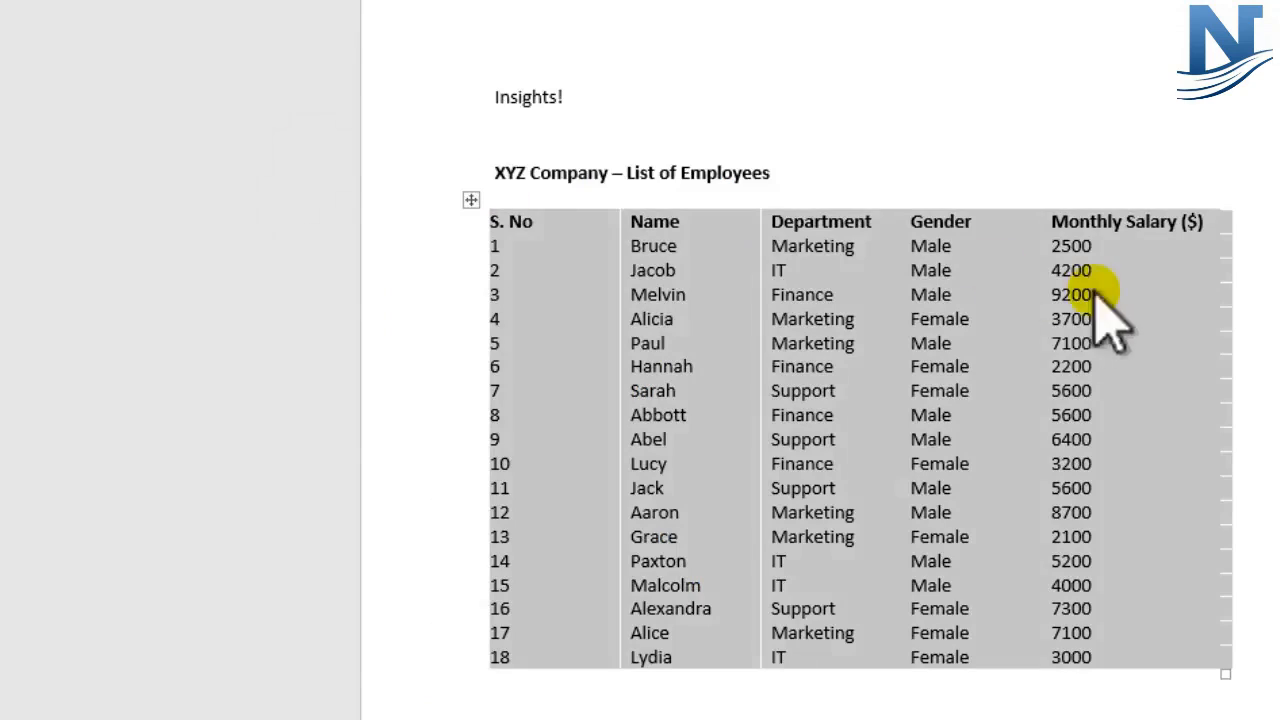
{"action": "left_click", "coordinate": [557, 217]}
{"action": "key", "text": "alt+Tab"}
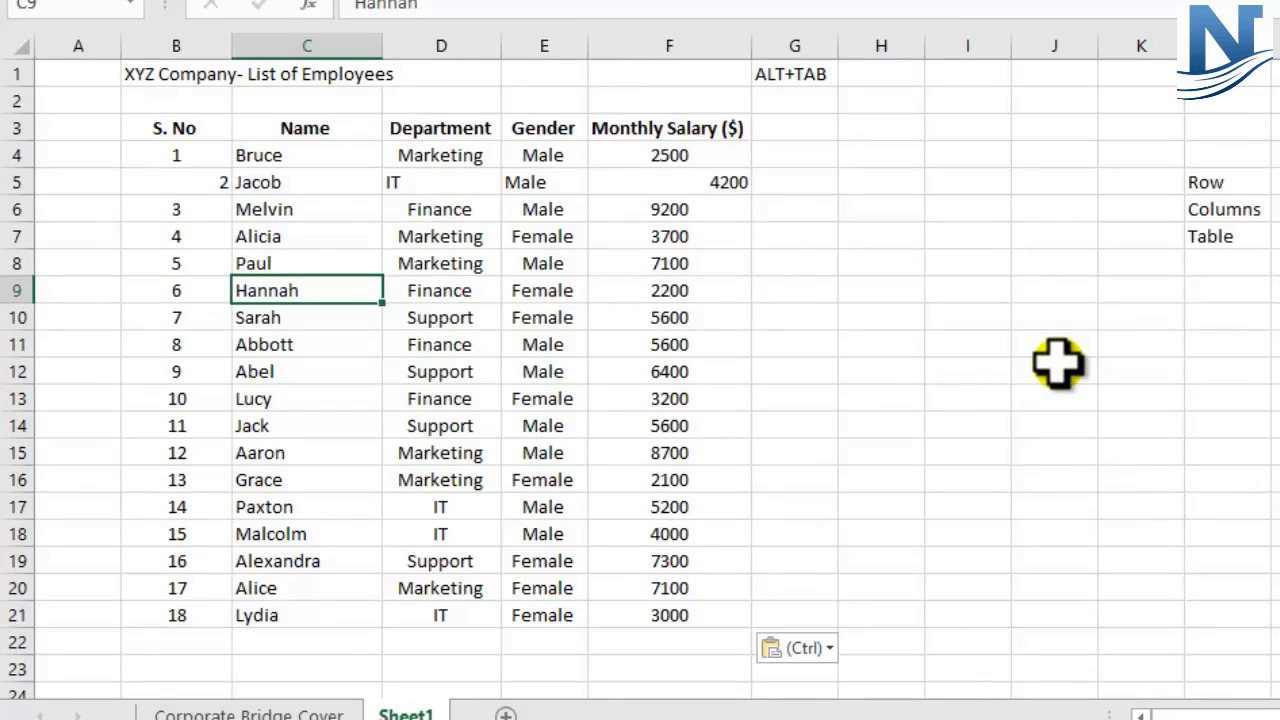
{"action": "right_click", "coordinate": [970, 240]}
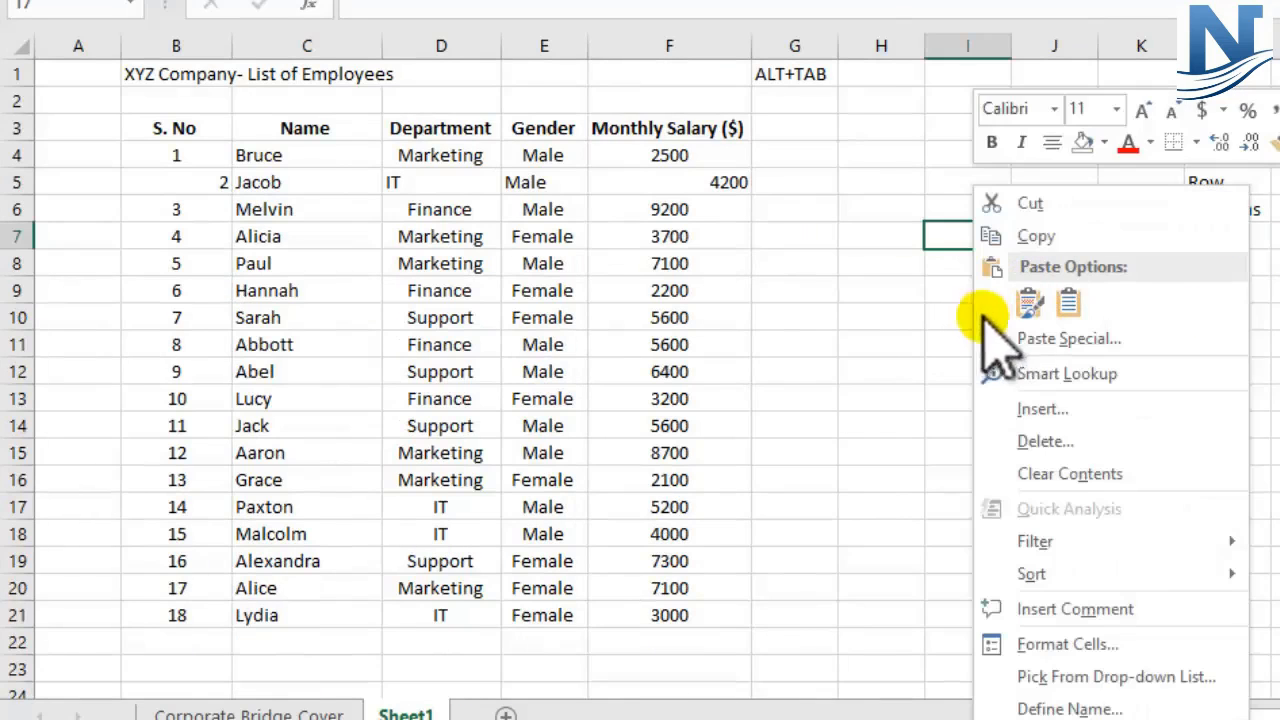
{"action": "key", "text": "Escape"}
Enter "Copy" in cell L10 and "Paste" in cell L11.
{"action": "left_click", "coordinate": [1194, 317]}
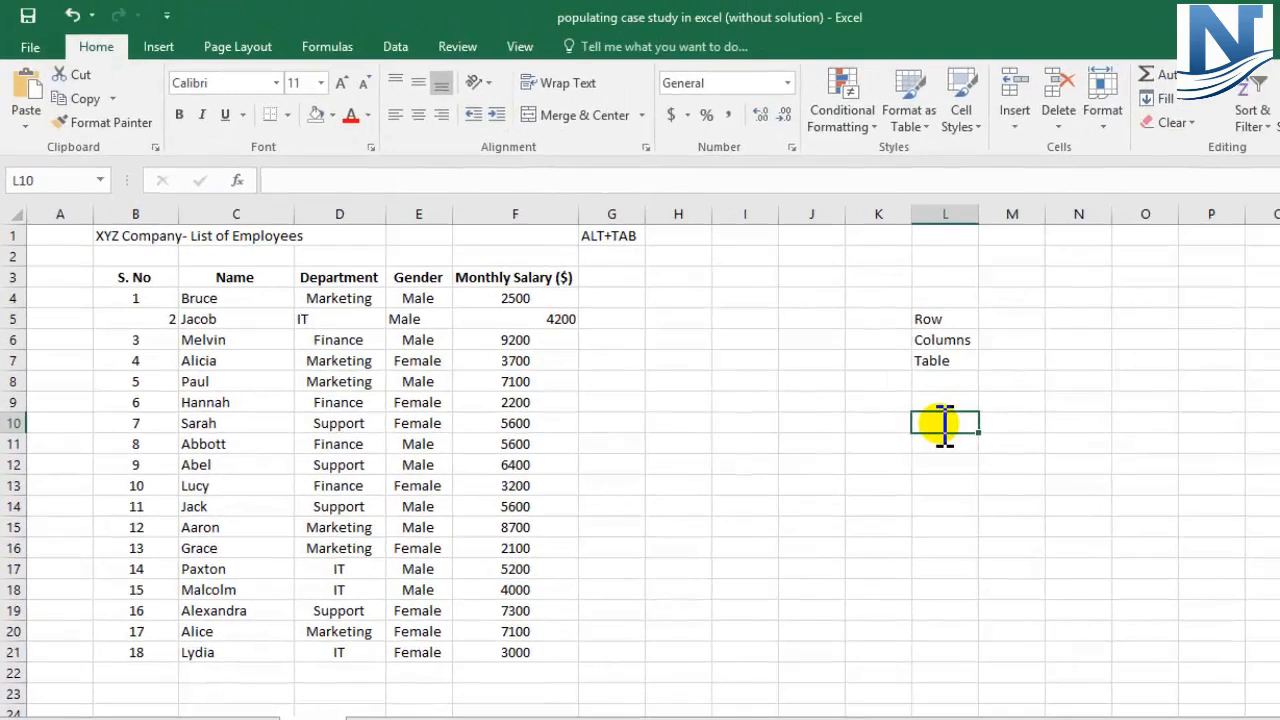
{"action": "type", "text": "Copy"}
{"action": "key", "text": "Return"}
{"action": "type", "text": "Pas"}
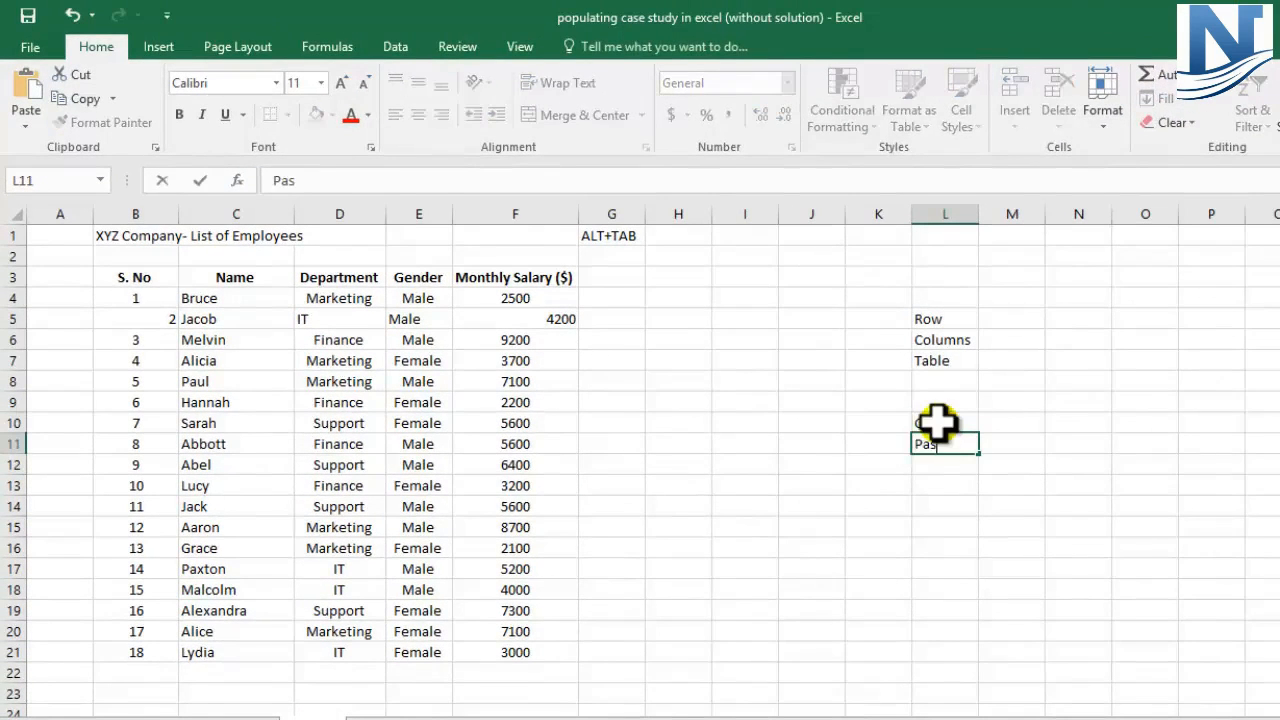
{"action": "type", "text": "te"}
Enter the matching shortcut labels "CTRL+C" in cell M10 and "CTRL+V" in cell M11.
{"action": "left_click", "coordinate": [1007, 426]}
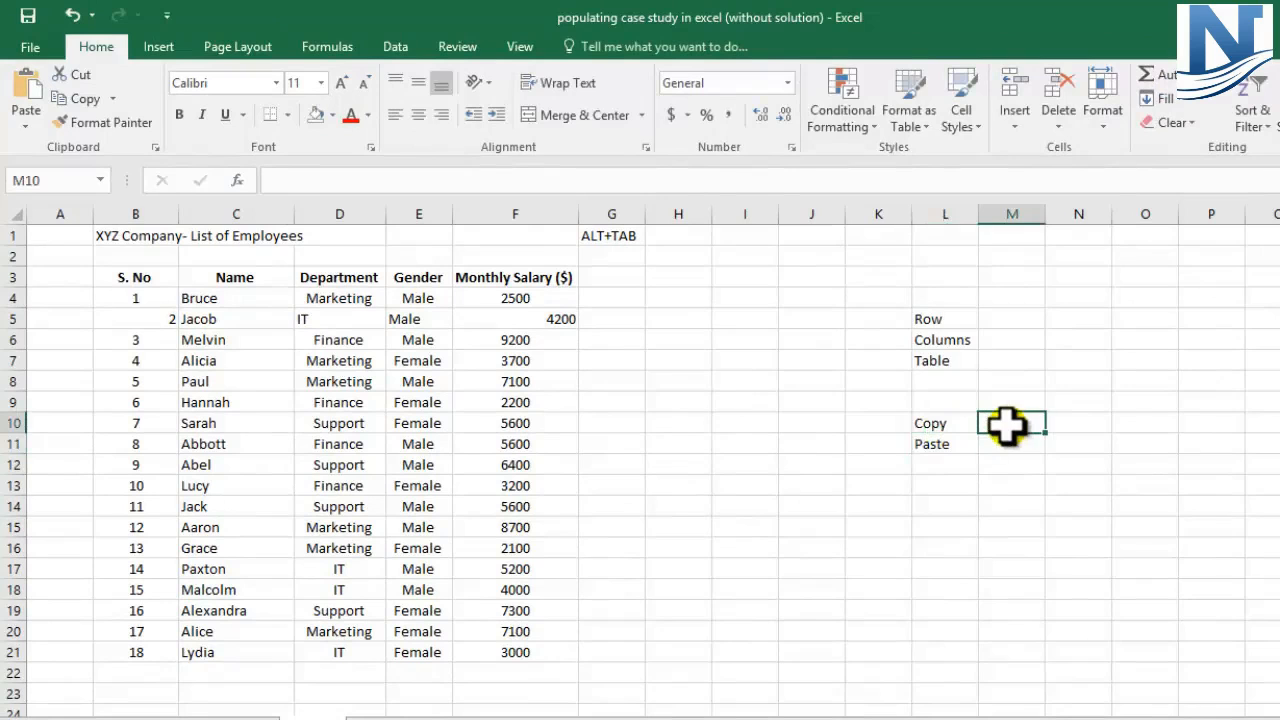
{"action": "double_click", "coordinate": [1009, 427]}
{"action": "type", "text": "CTRL"}
{"action": "type", "text": "+V"}
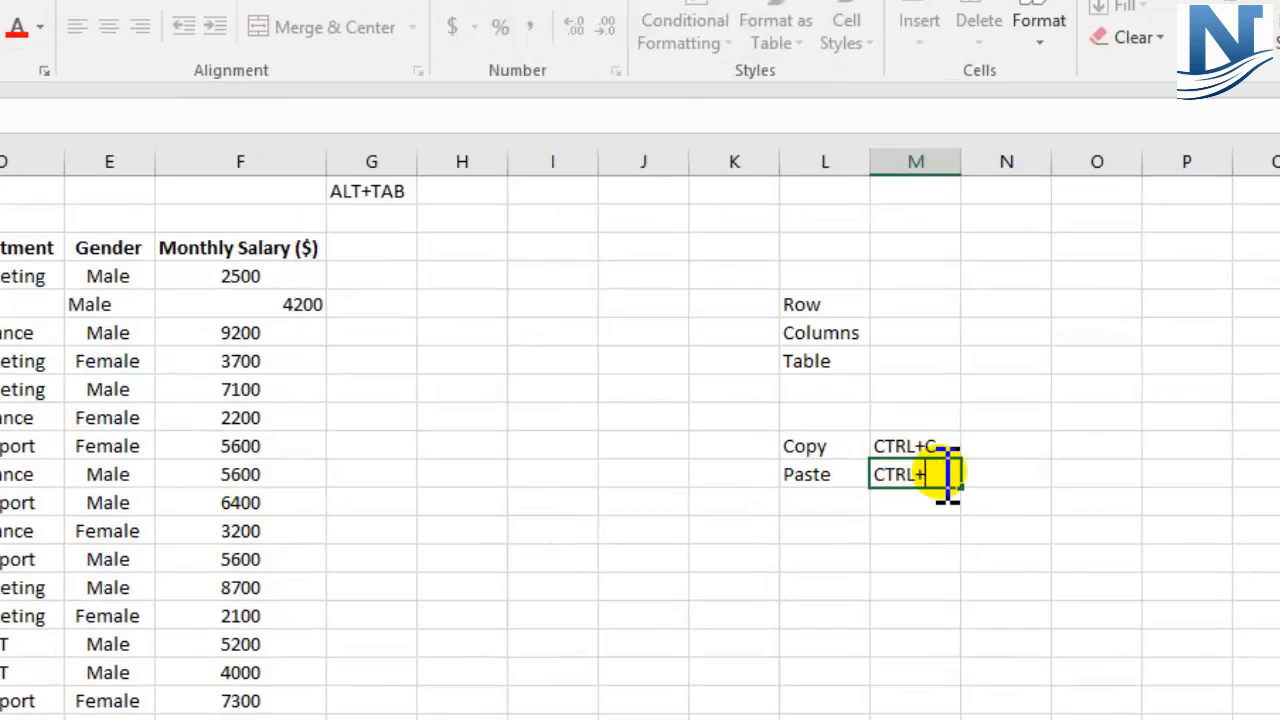
{"action": "key", "text": "Return"}
{"action": "left_click", "coordinate": [809, 449]}
{"action": "left_click", "coordinate": [902, 452]}
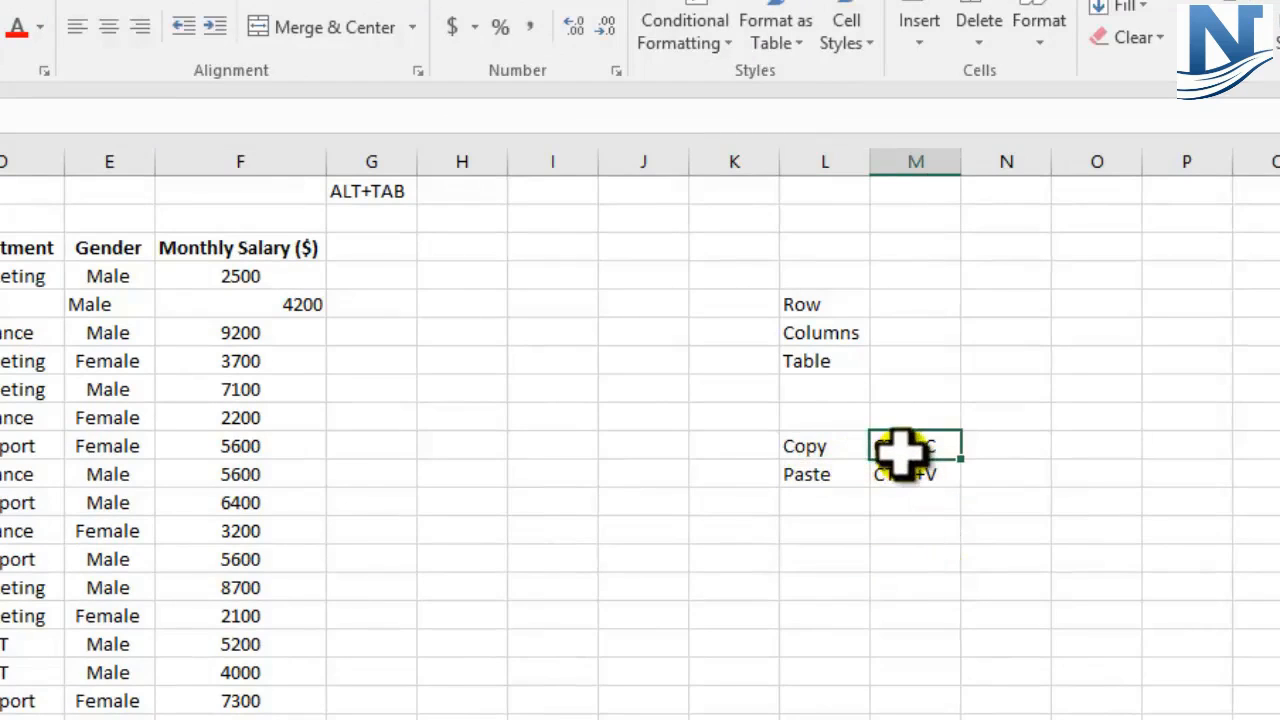
{"action": "left_click", "coordinate": [895, 474]}
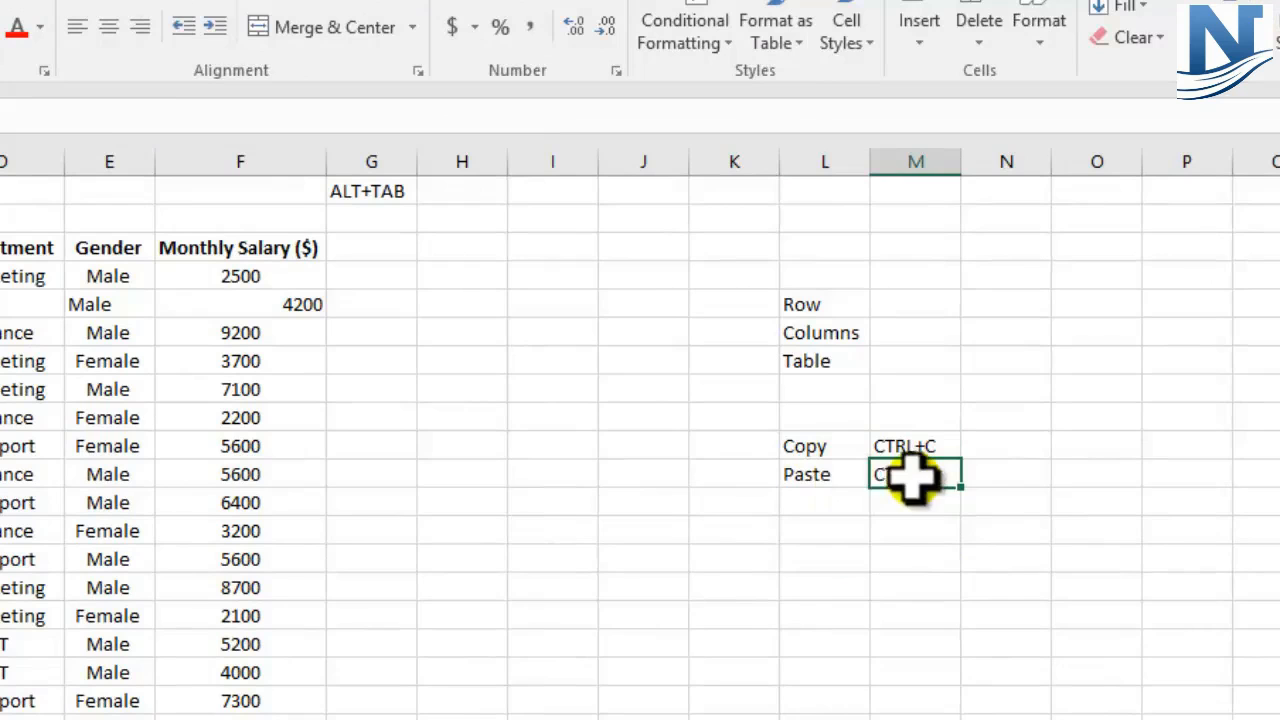
Copy the complete row of employee number 6 from the Word table and paste it into K16:O16 of the Excel sheet.
{"action": "left_click", "coordinate": [703, 616]}
{"action": "key", "text": "alt+Tab"}
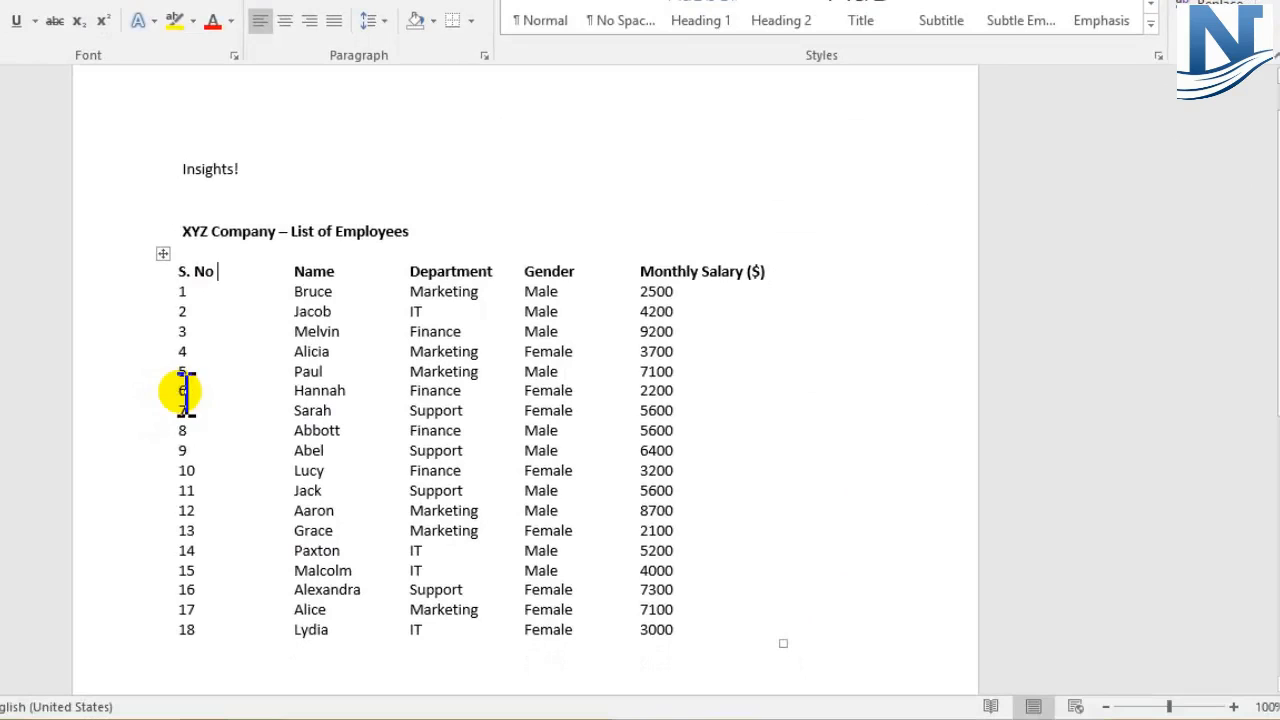
{"action": "left_click_drag", "start_coordinate": [186, 390], "coordinate": [684, 398]}
{"action": "key", "text": "ctrl+c"}
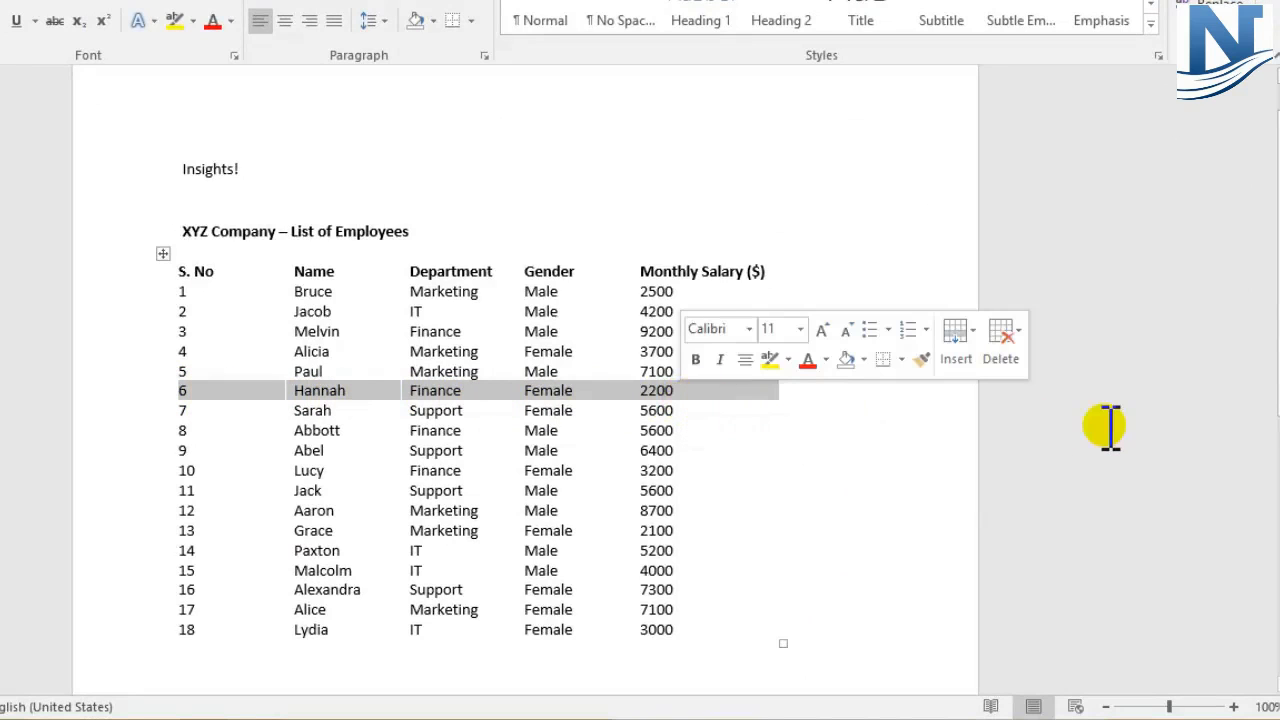
{"action": "key", "text": "alt+Tab"}
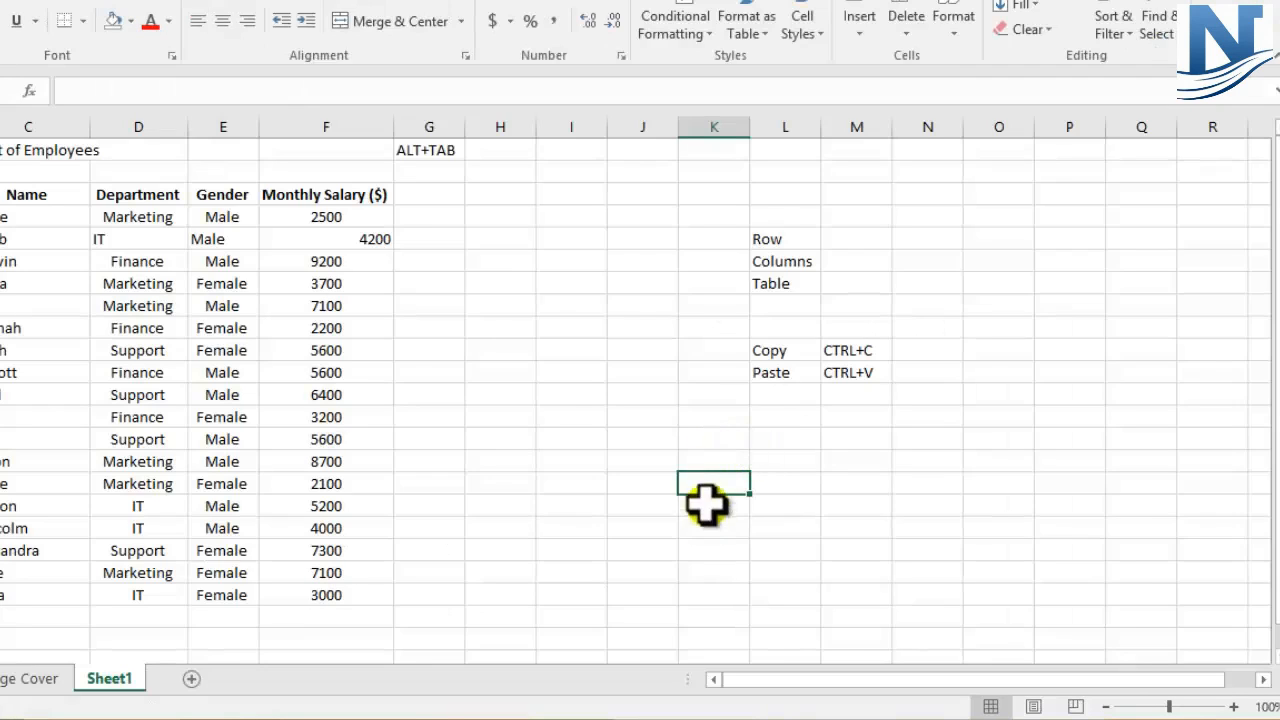
{"action": "key", "text": "ctrl+v"}
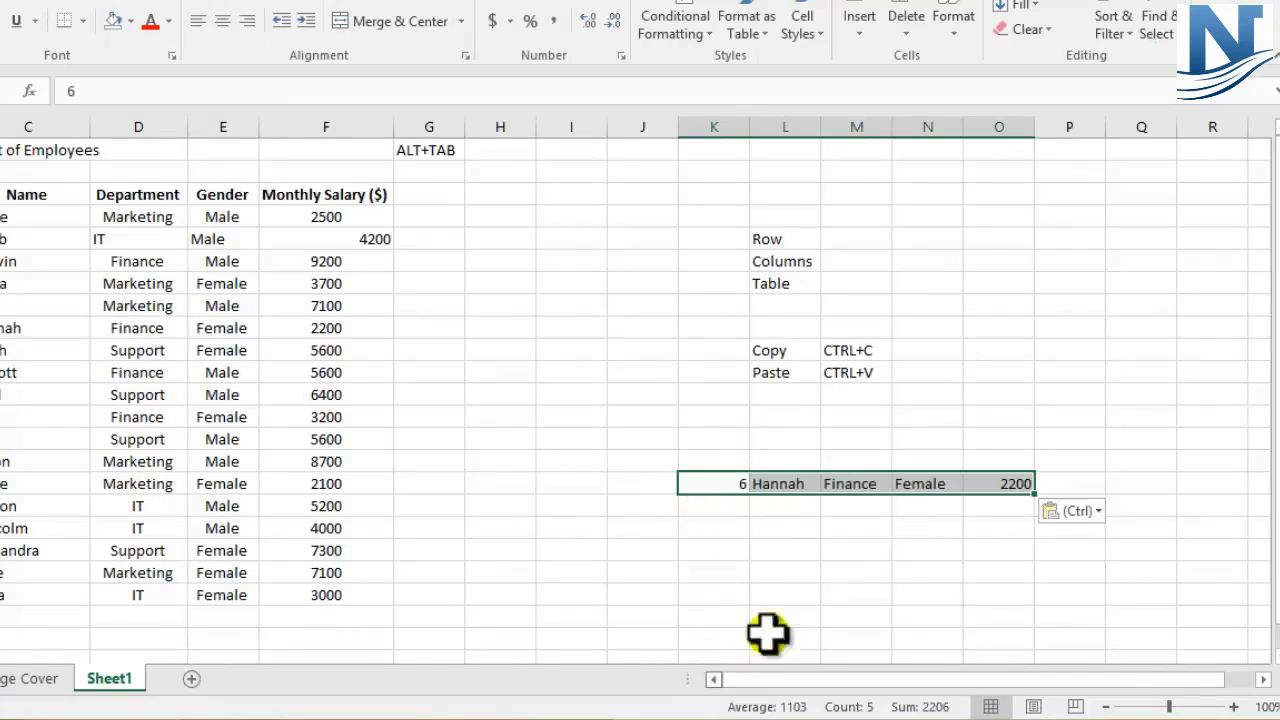
{"action": "left_click", "coordinate": [808, 548]}
{"action": "left_click", "coordinate": [712, 484]}
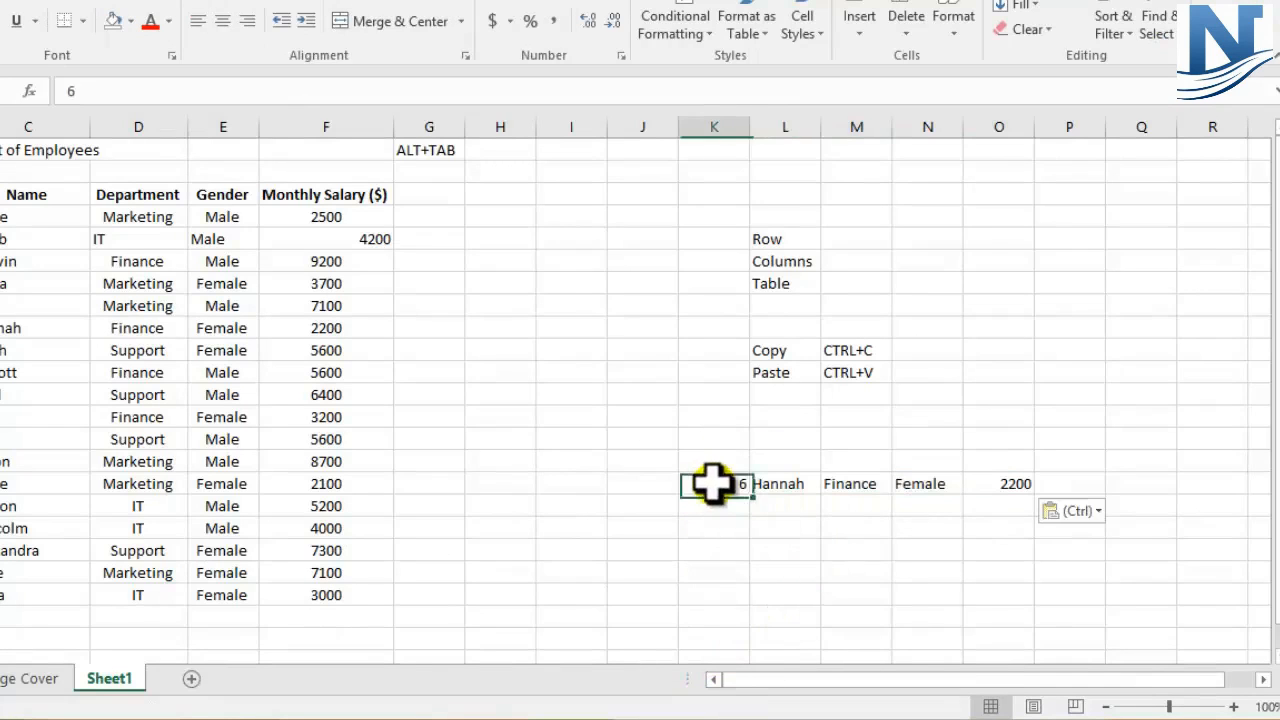